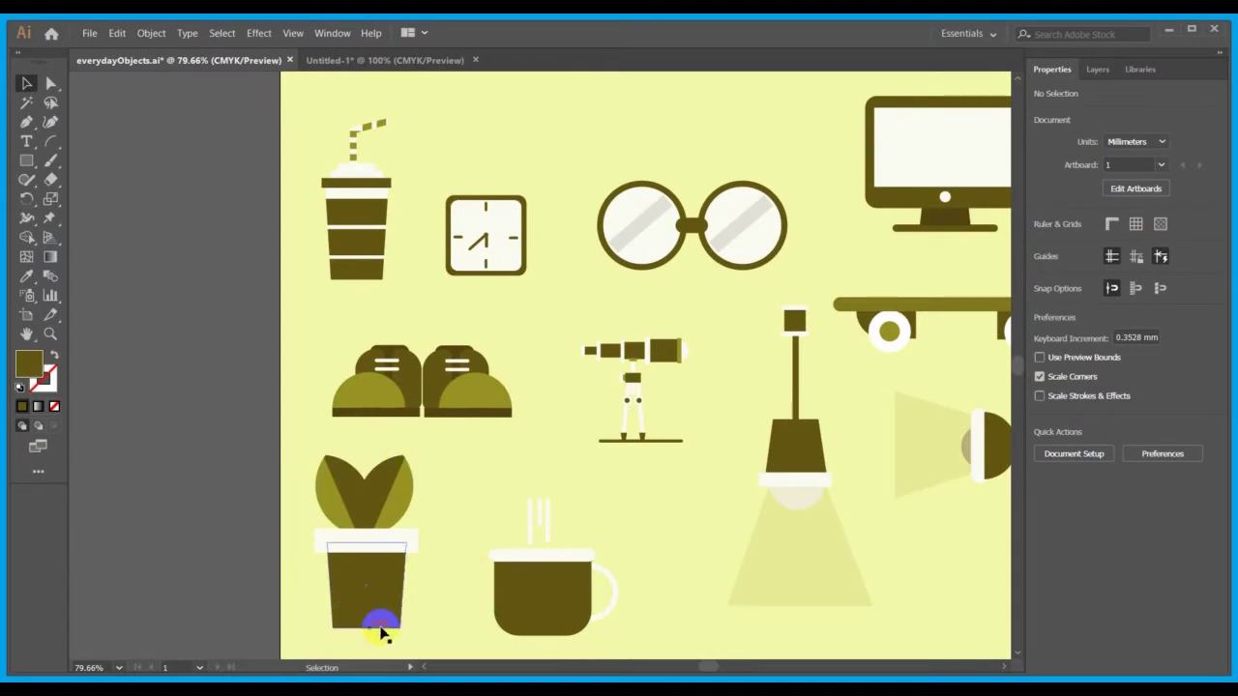
- Switch to the Untitled-1 document showing the lamp and clock on the pale yellow artboard
left_click(383, 62)
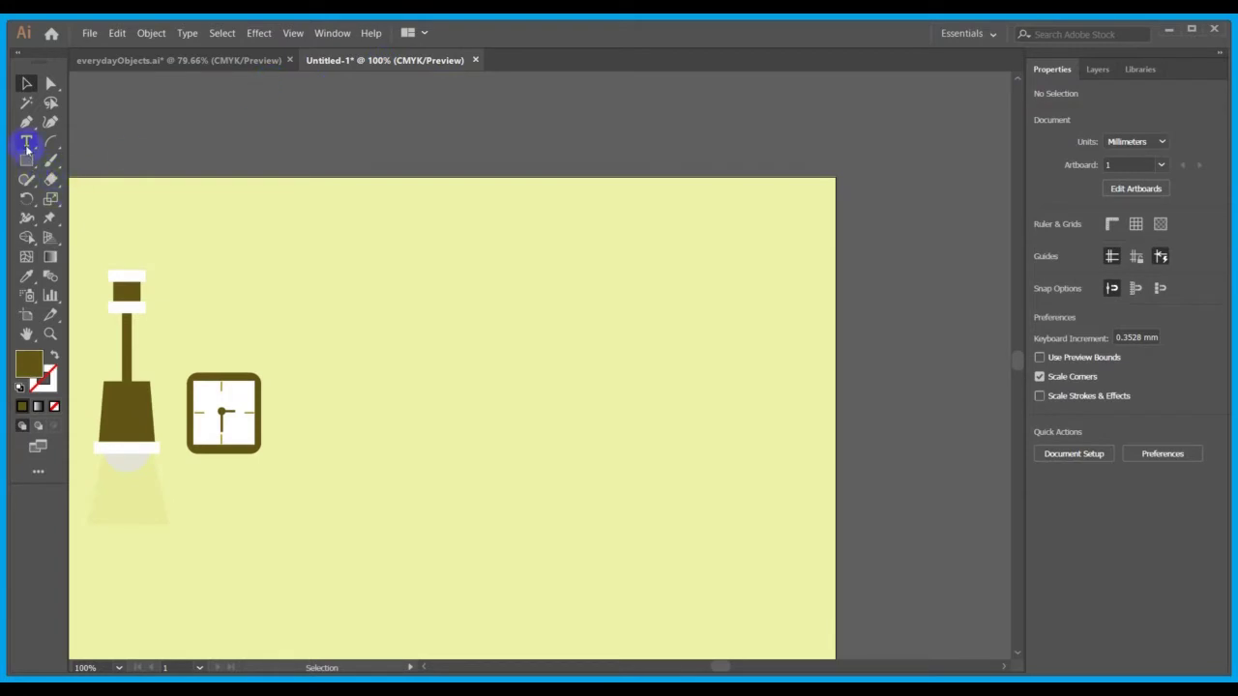
- Draw a tall ellipse near the artboard top and read the reference leaf's lighter olive hex value
left_click_drag(27, 163, 105, 200)
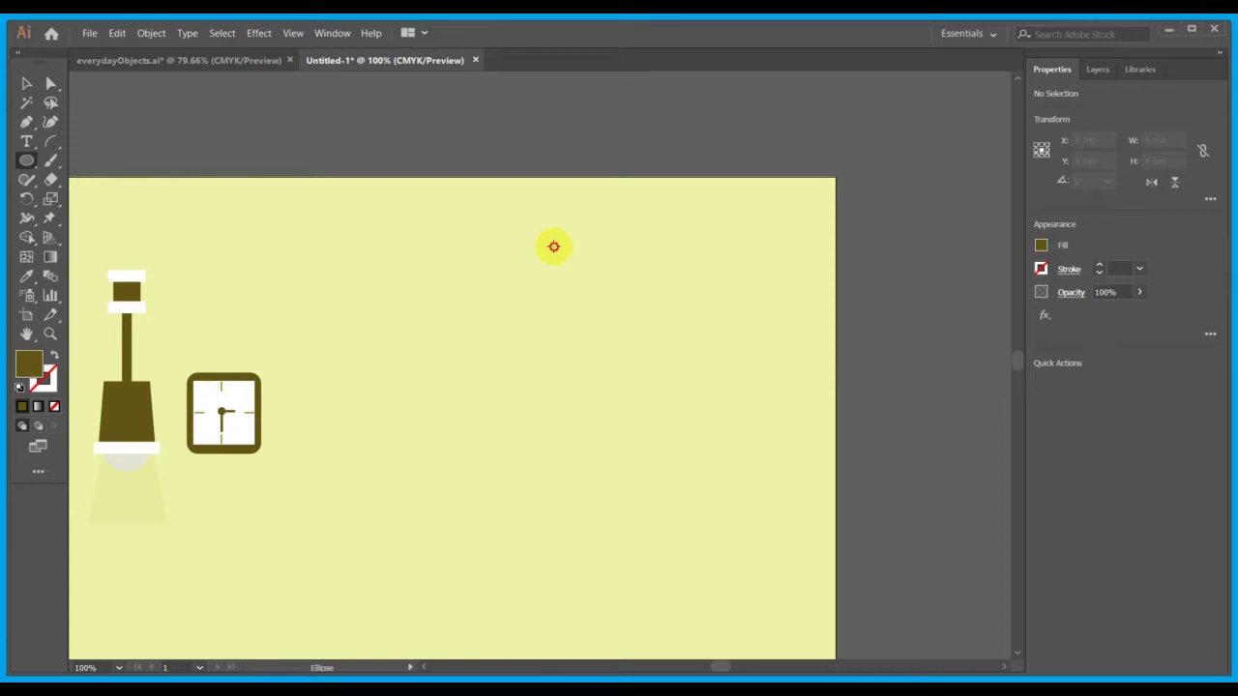
left_click_drag(553, 246, 597, 340)
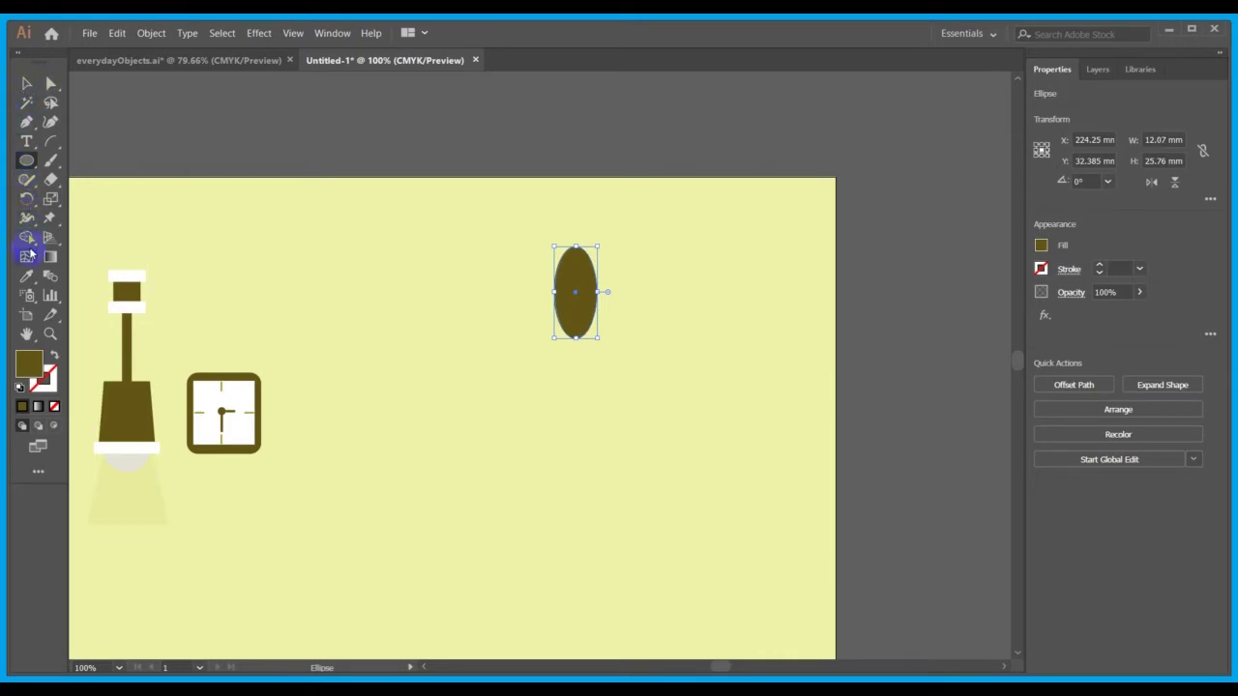
left_click(27, 276)
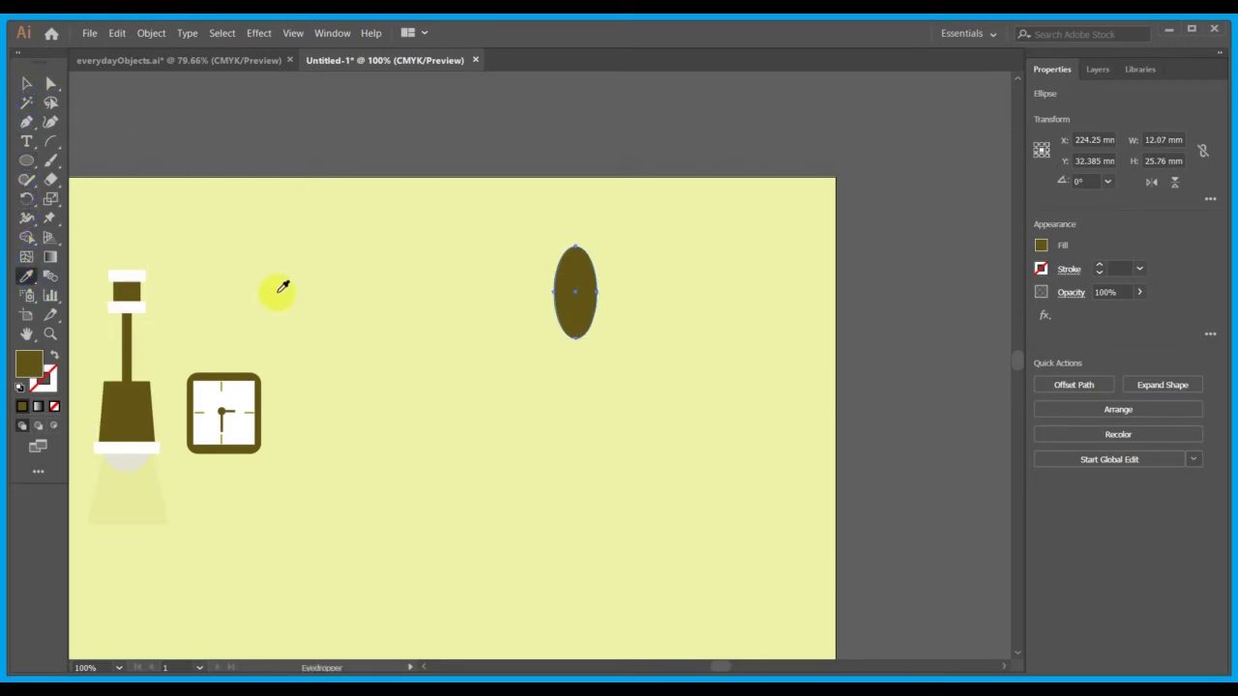
left_click(165, 64)
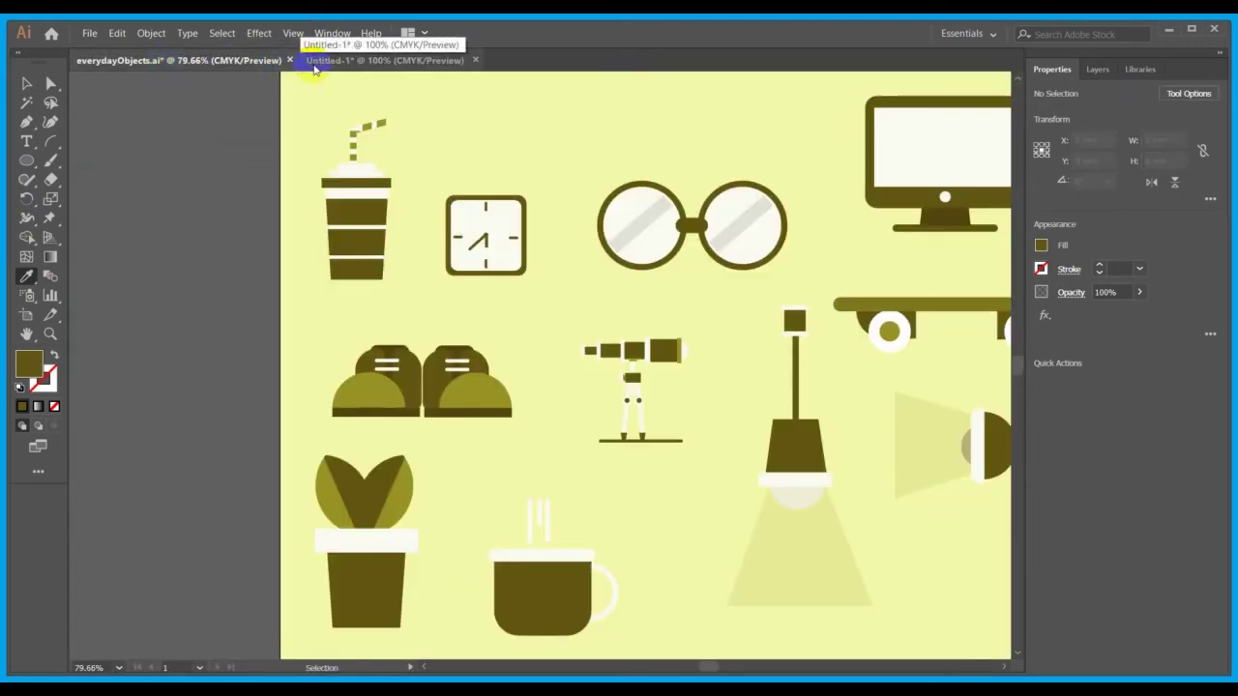
left_click(406, 491)
left_click(32, 371)
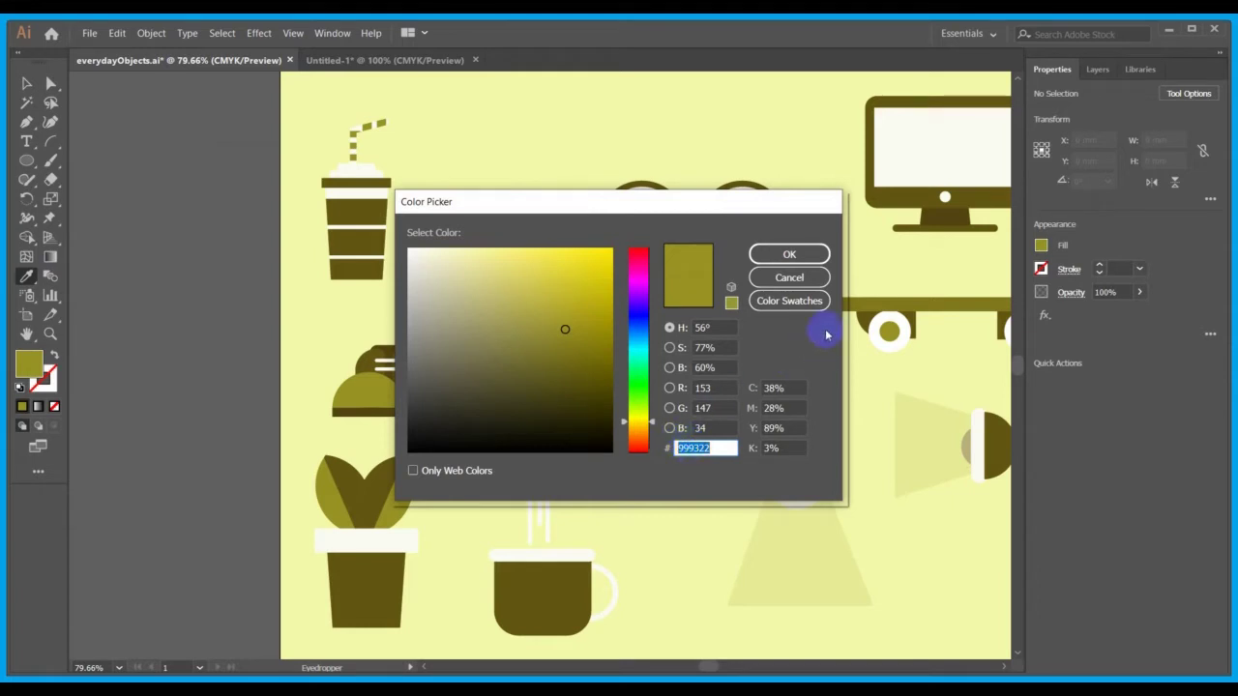
left_click(817, 253)
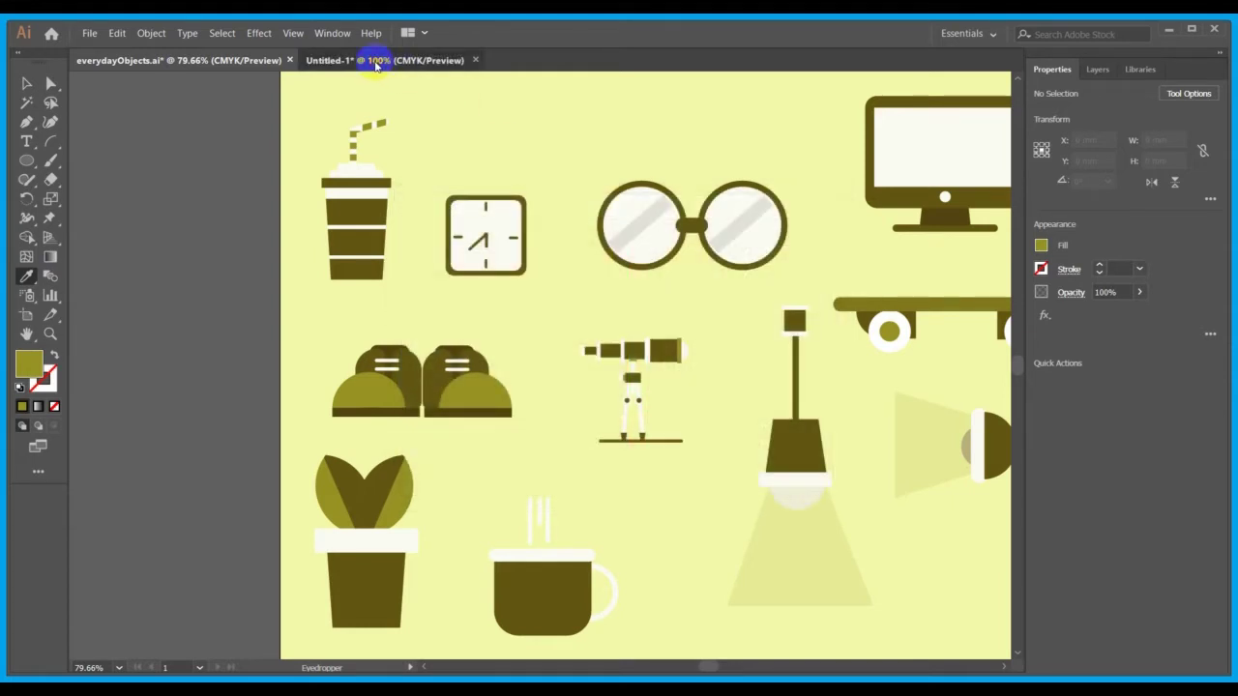
- Back in Untitled-1, set the ellipse's fill to hex 999322
left_click(379, 60)
left_click(32, 371)
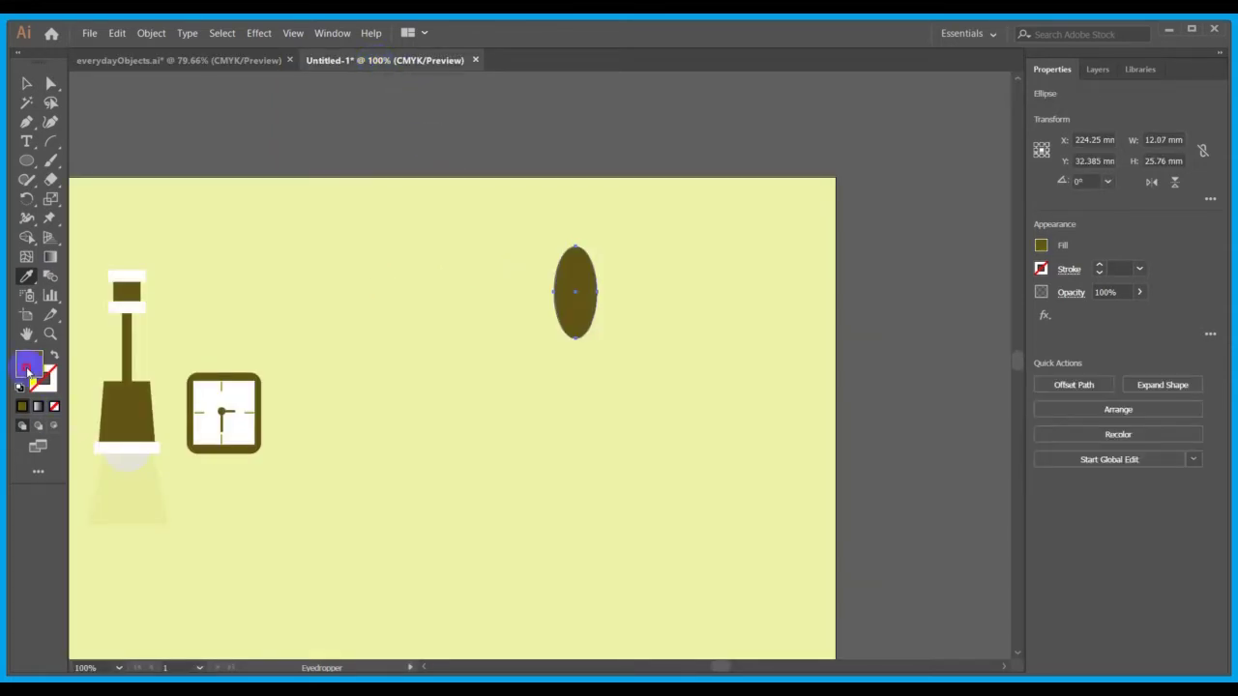
double_click(28, 368)
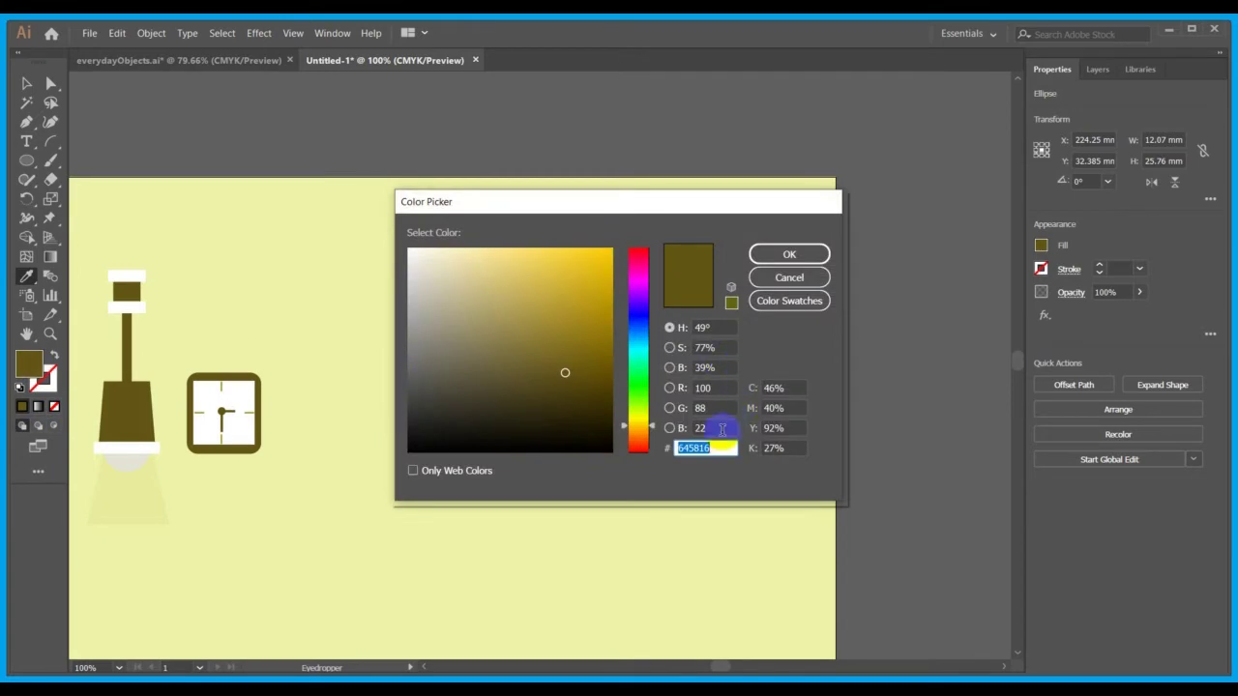
type("999322")
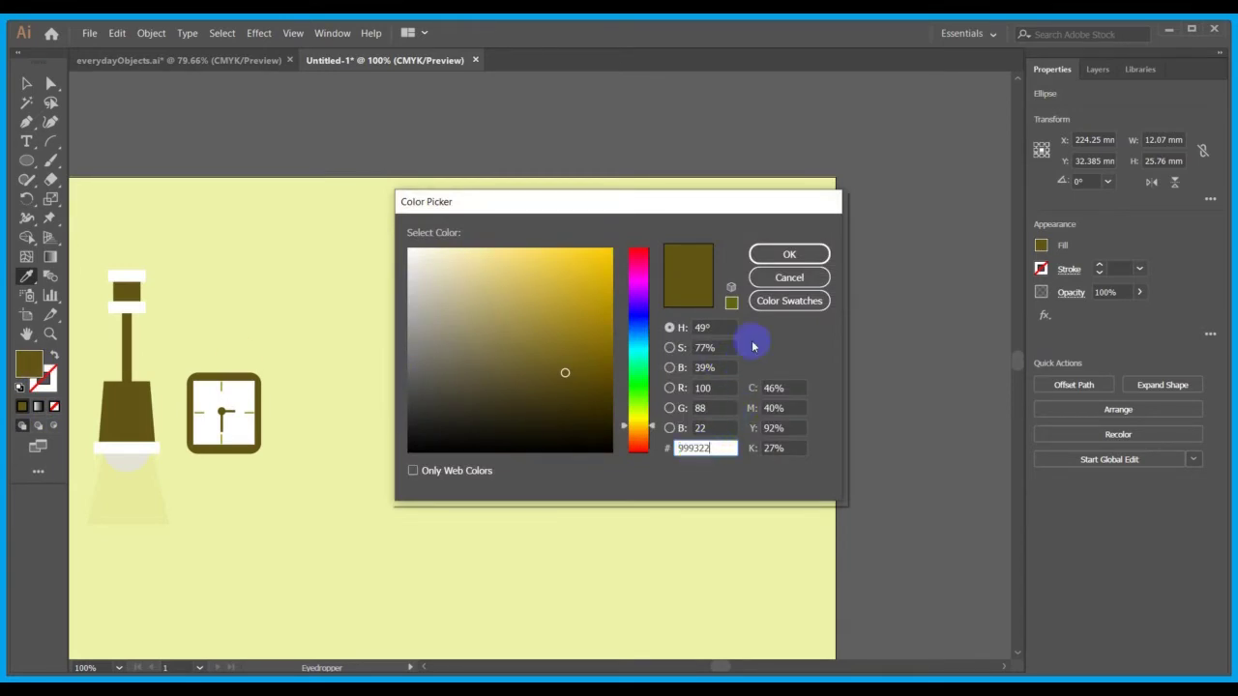
left_click(789, 254)
left_click(27, 92)
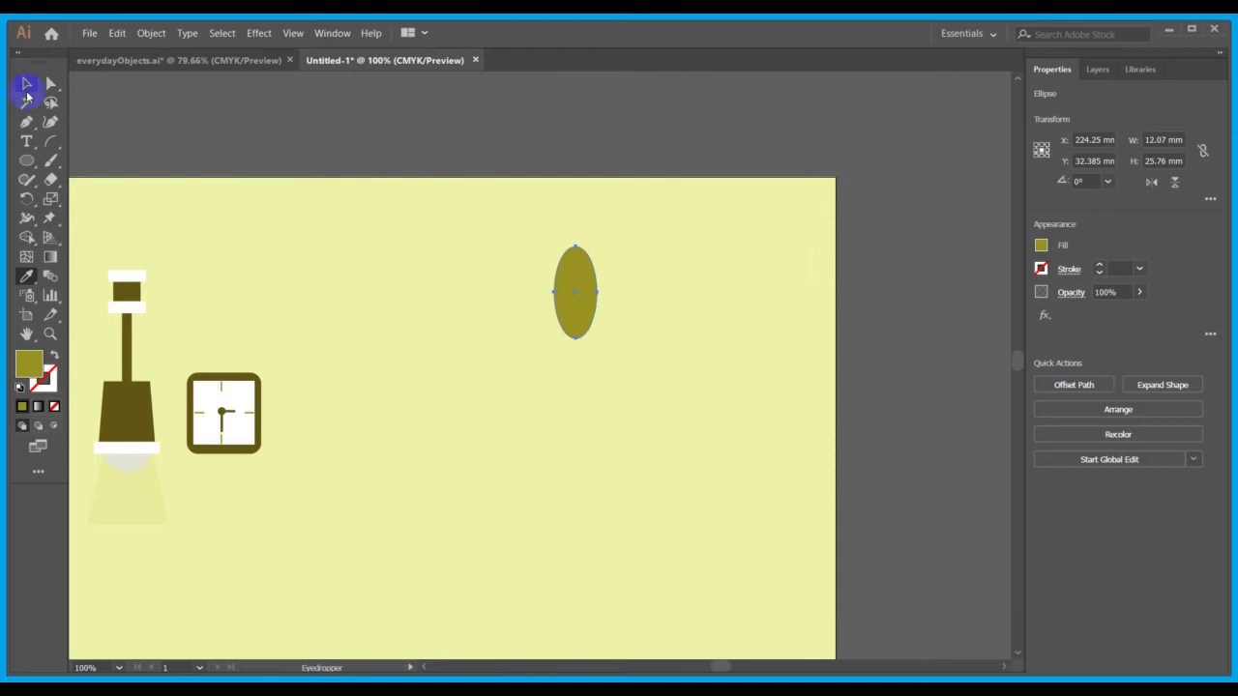
- Paste a copy of the olive ellipse in front, shift it right, and select both ellipses
left_click(163, 165)
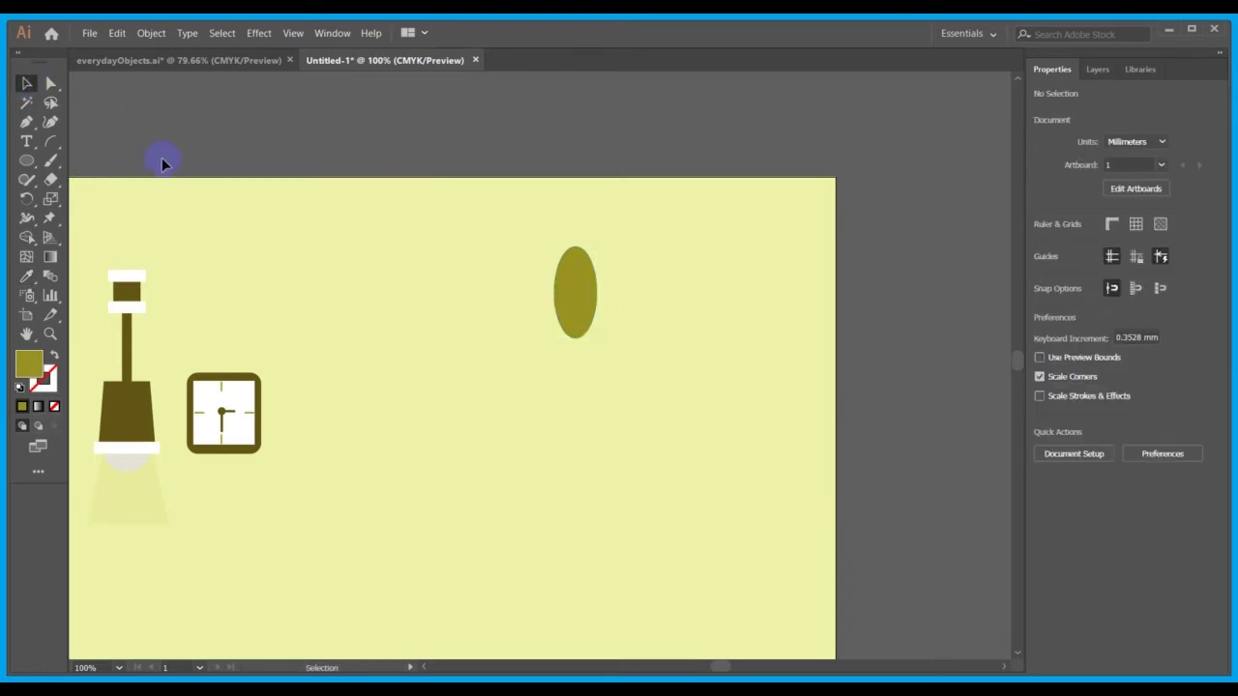
left_click(29, 160)
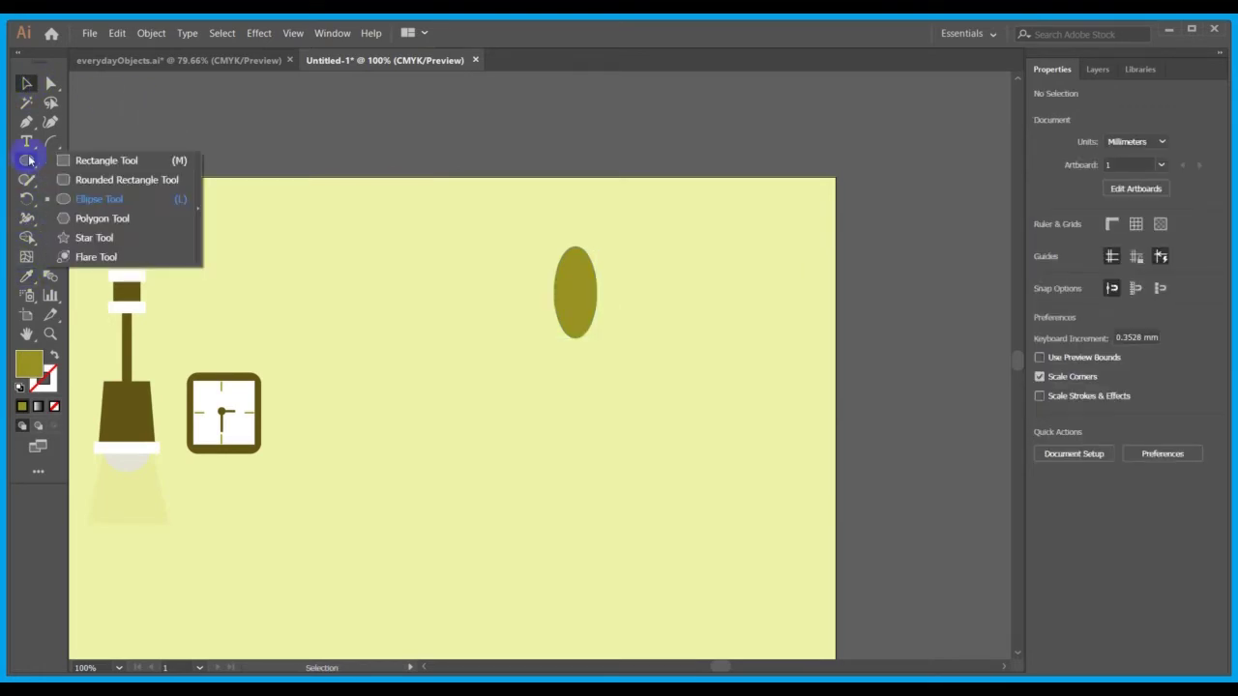
left_click(199, 122)
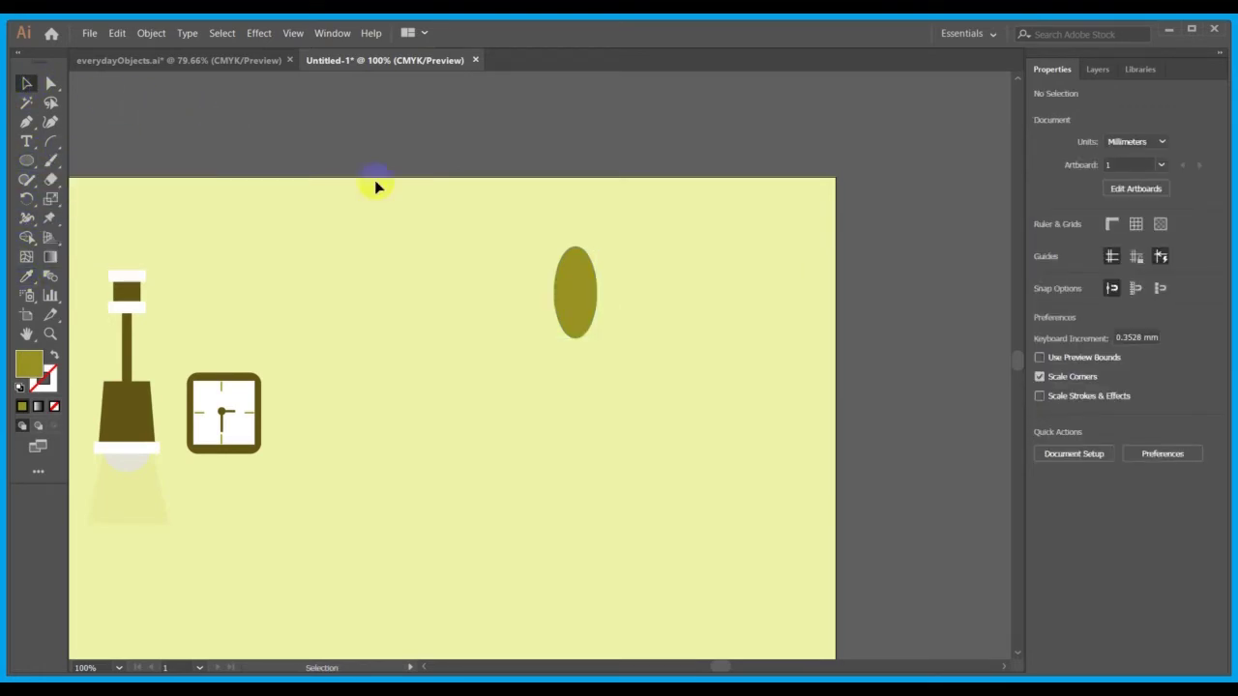
left_click(588, 288)
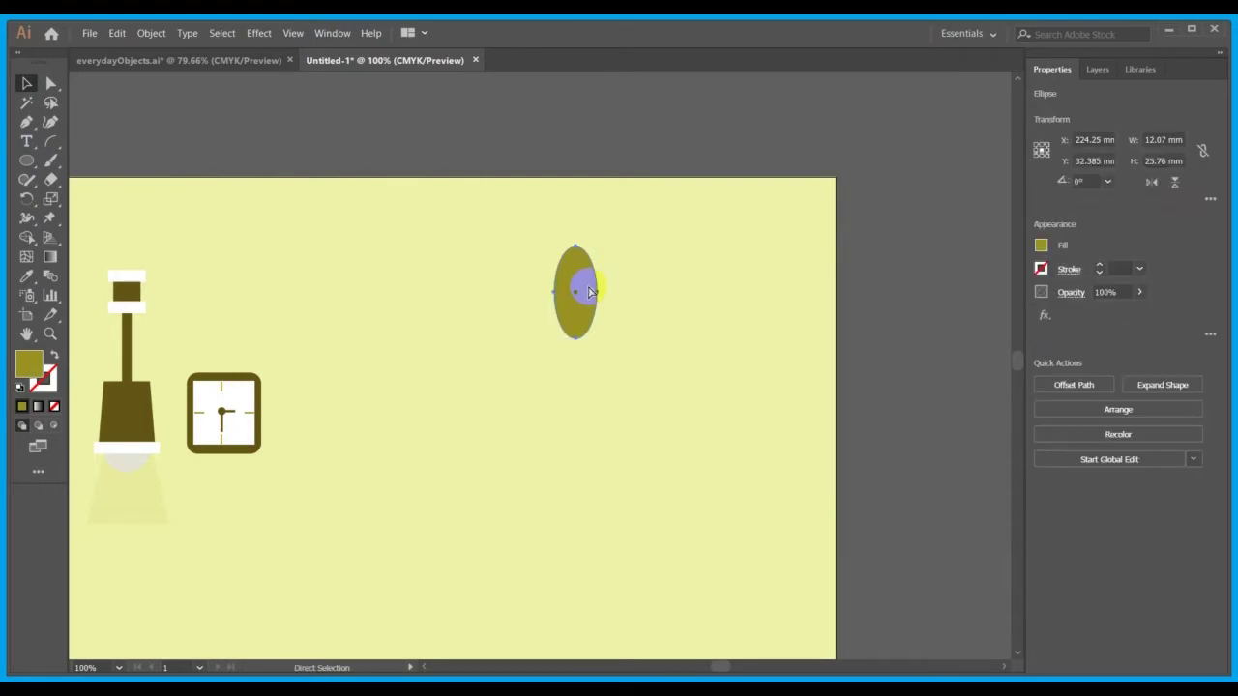
key("ctrl+shift+b")
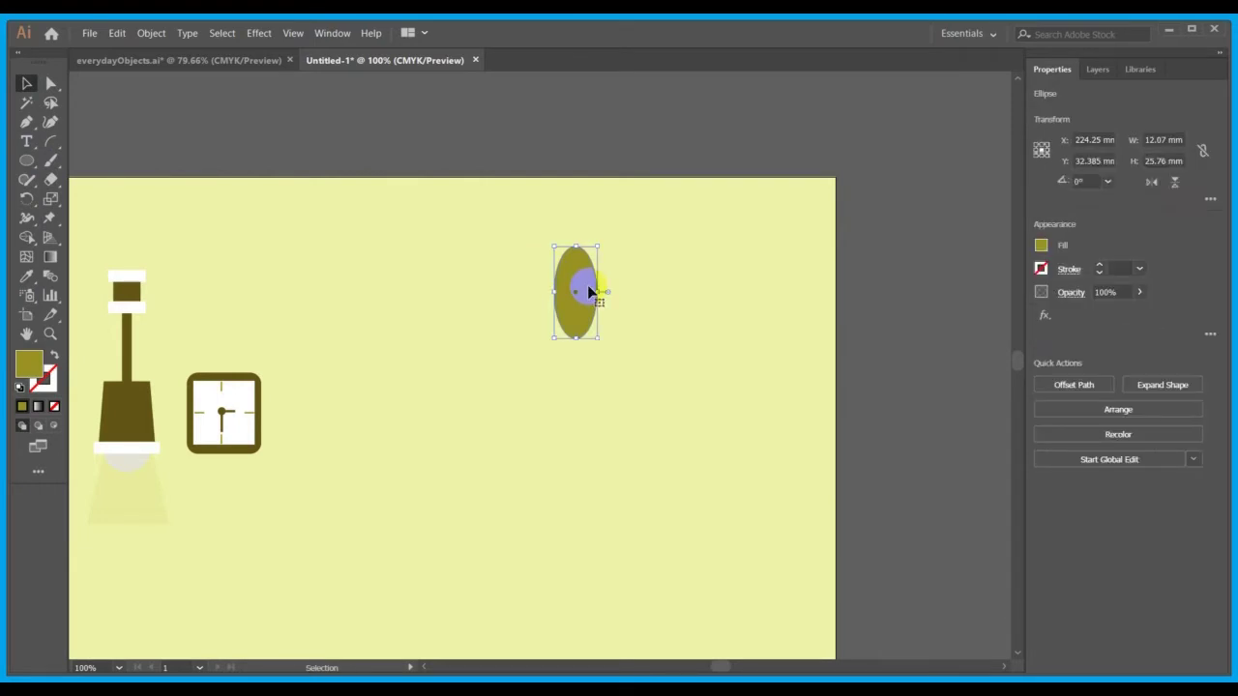
key("shift+Right")
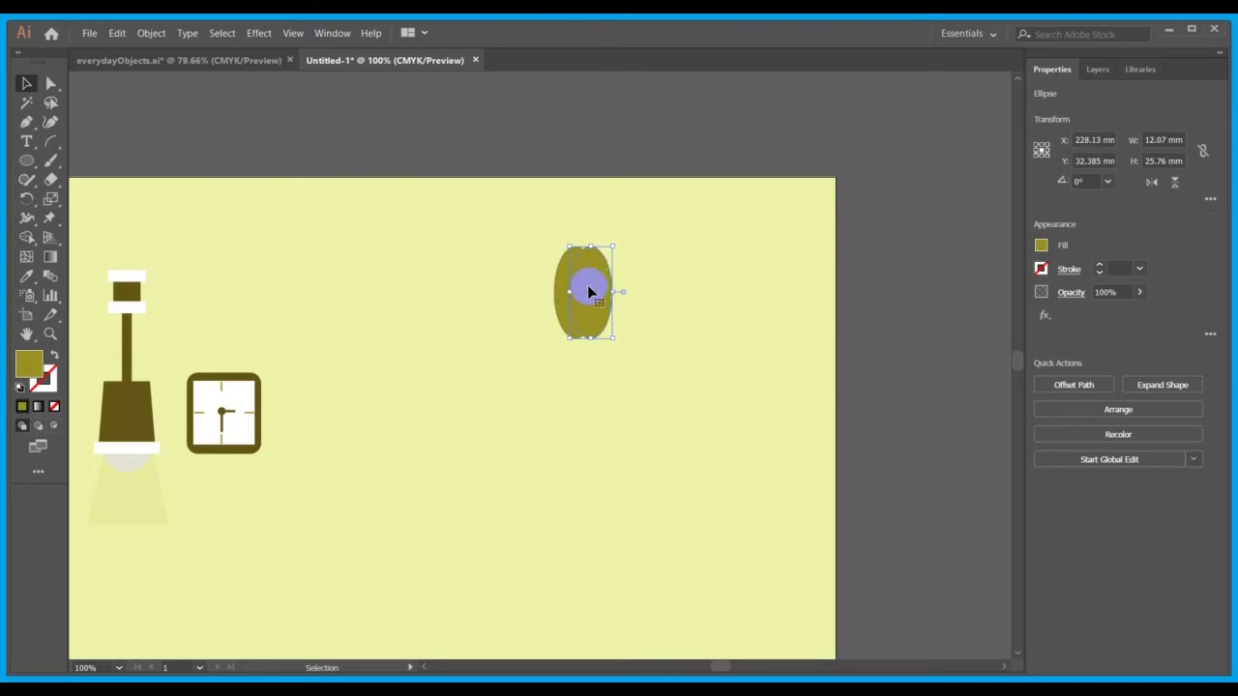
left_click_drag(536, 232, 690, 422)
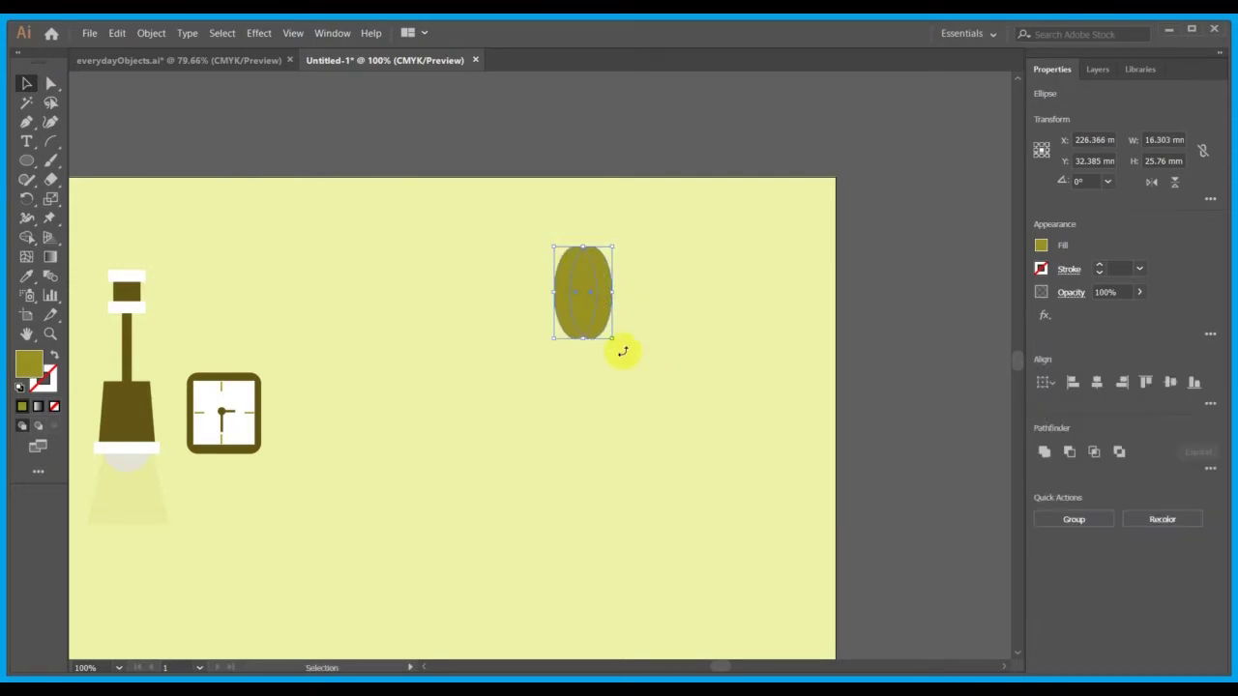
left_click_drag(577, 309, 592, 287)
- Intersect the two ellipses into a pointed leaf and move it left on the artboard
left_click(1207, 468)
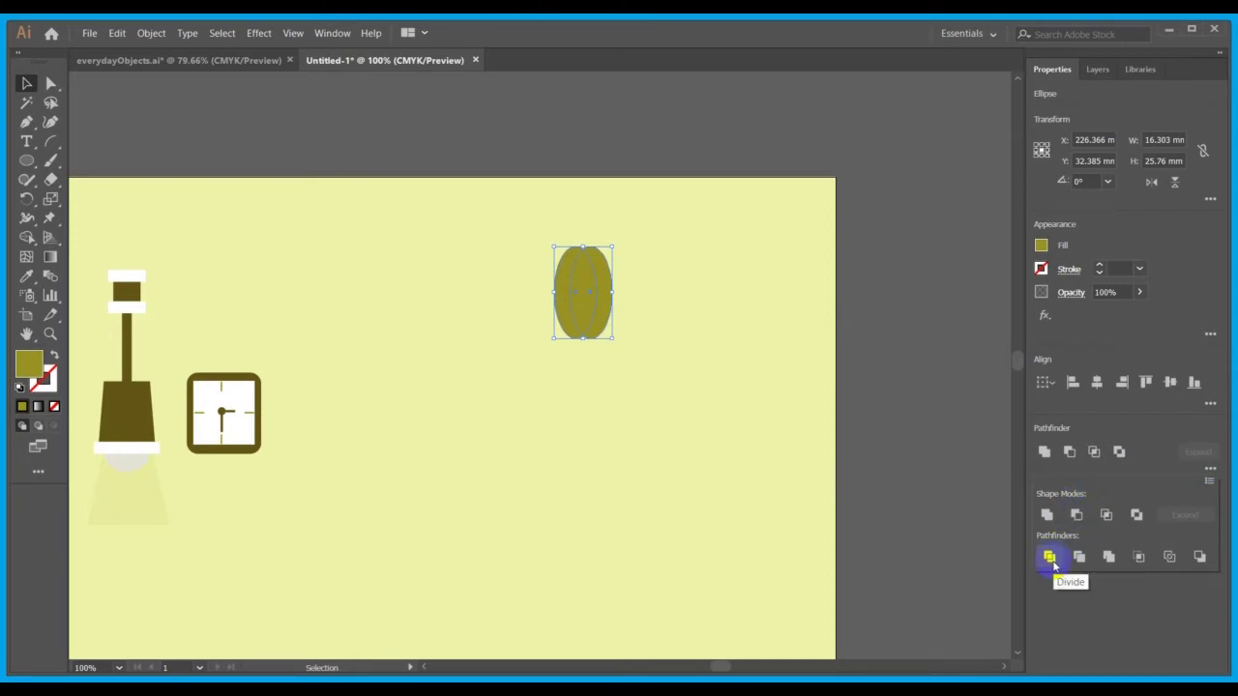
left_click(1108, 517)
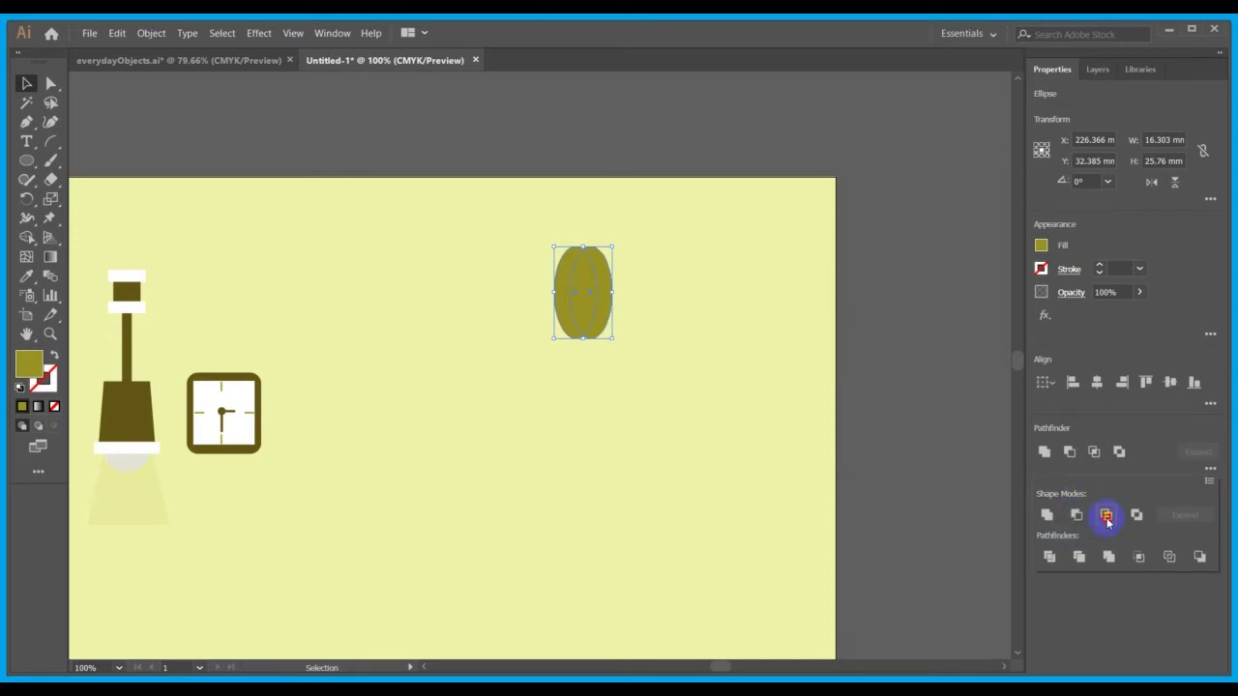
left_click(763, 441)
left_click_drag(583, 306, 450, 339)
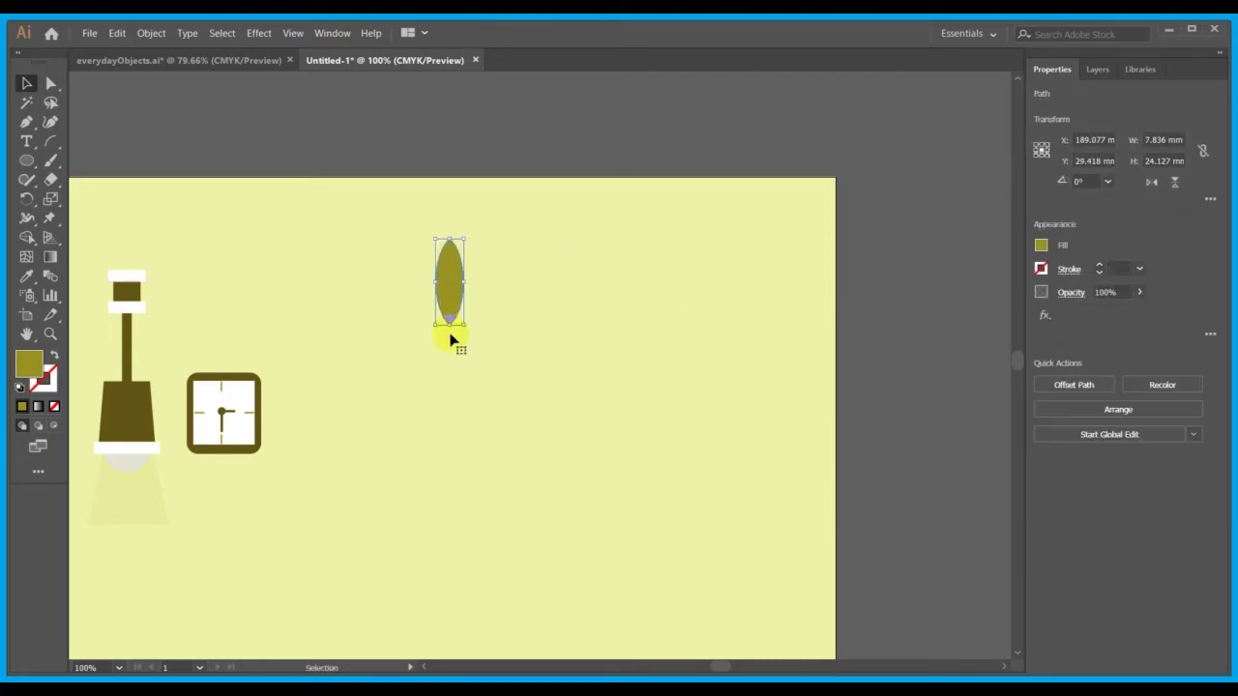
left_click(484, 330)
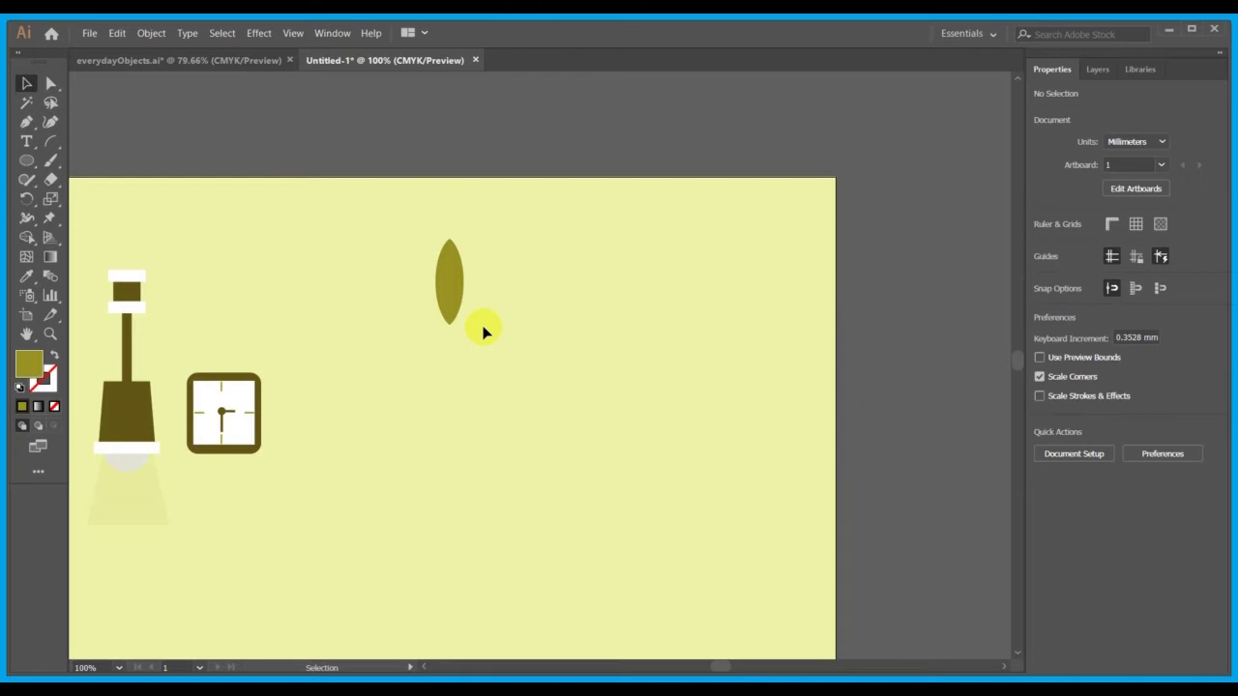
- Draw a thin vertical strip over the leaf's left side in the lamp stem's dark brown, then select both
left_click(28, 164)
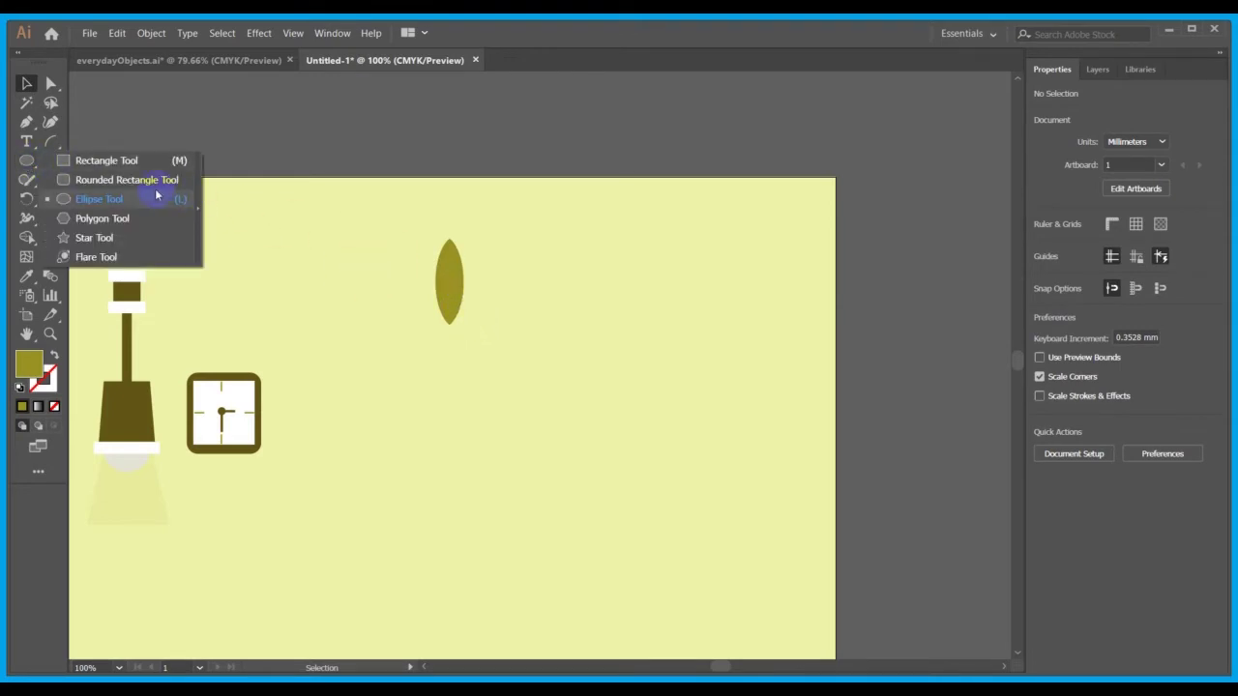
left_click(120, 164)
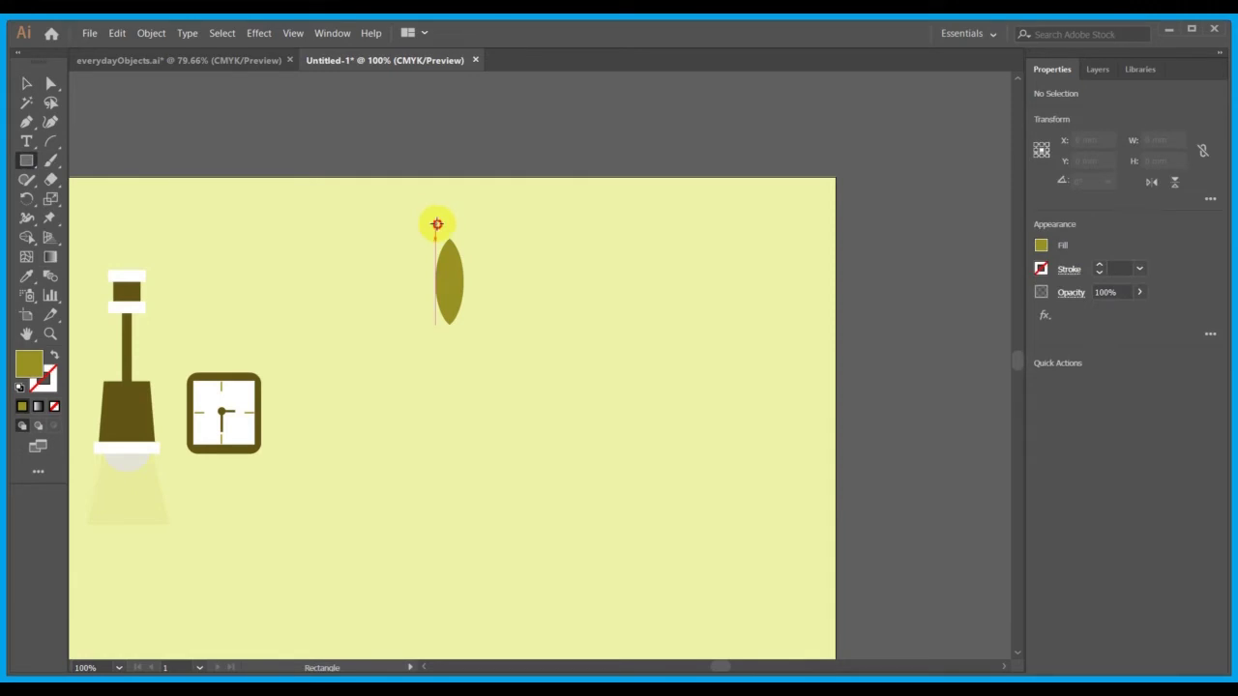
left_click_drag(437, 224, 450, 335)
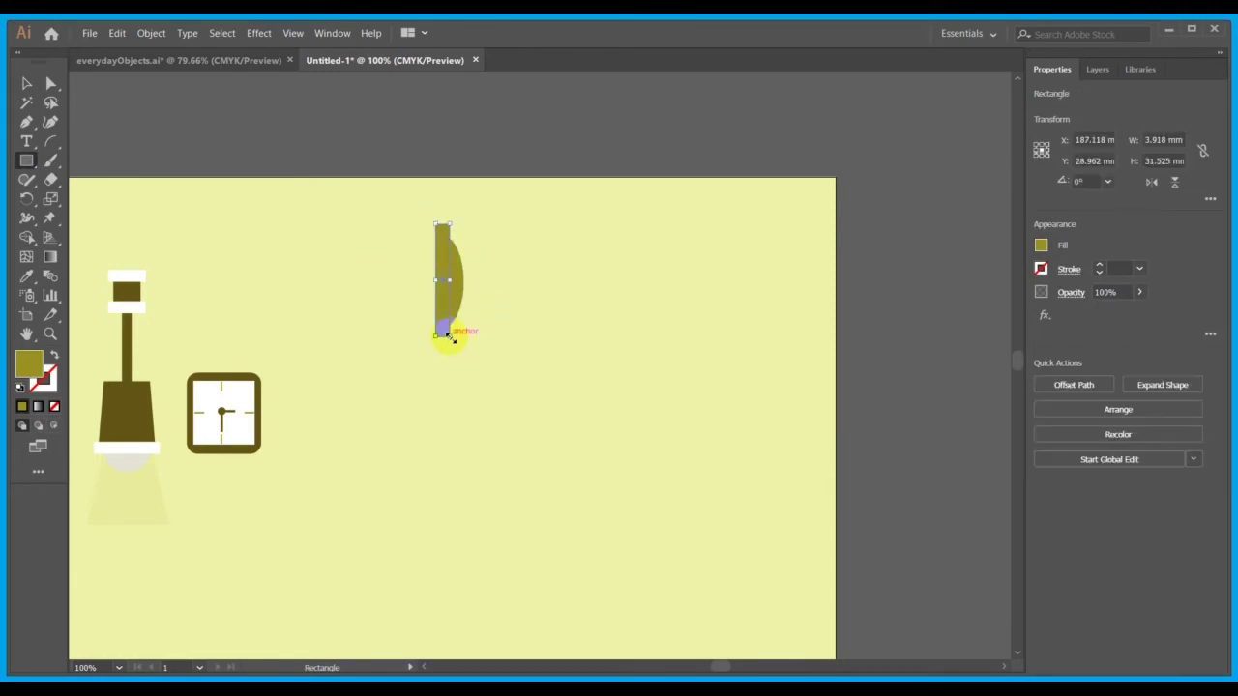
double_click(28, 240)
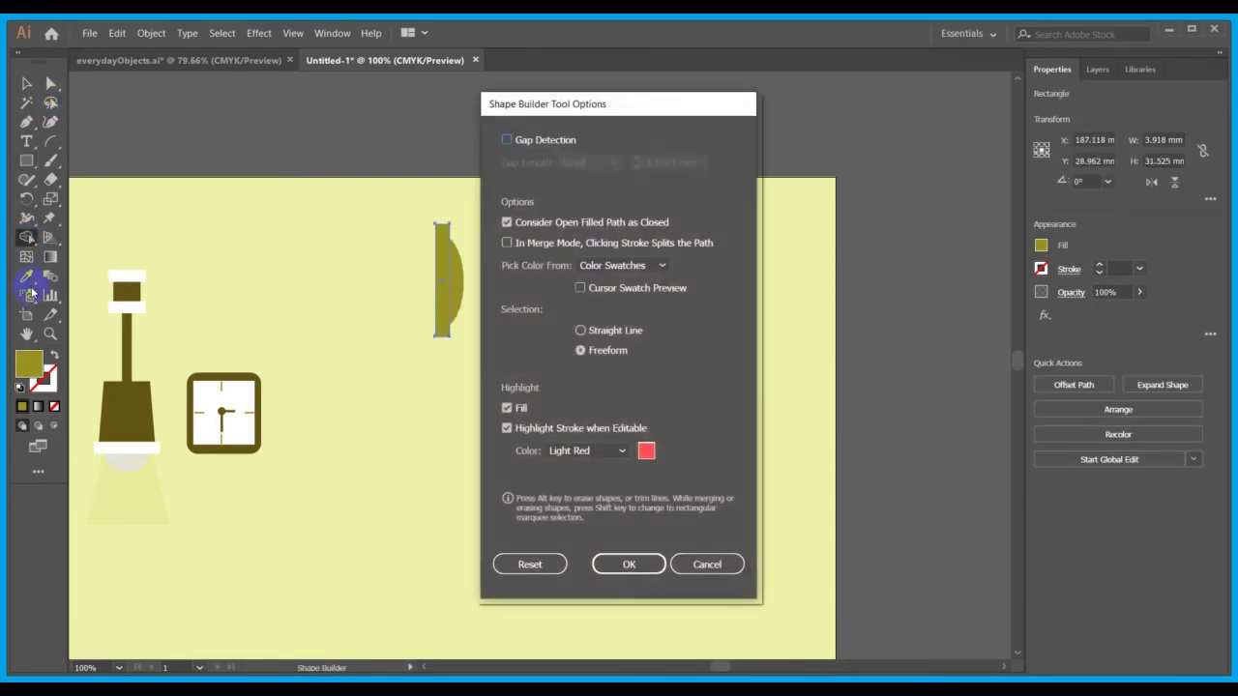
left_click(713, 560)
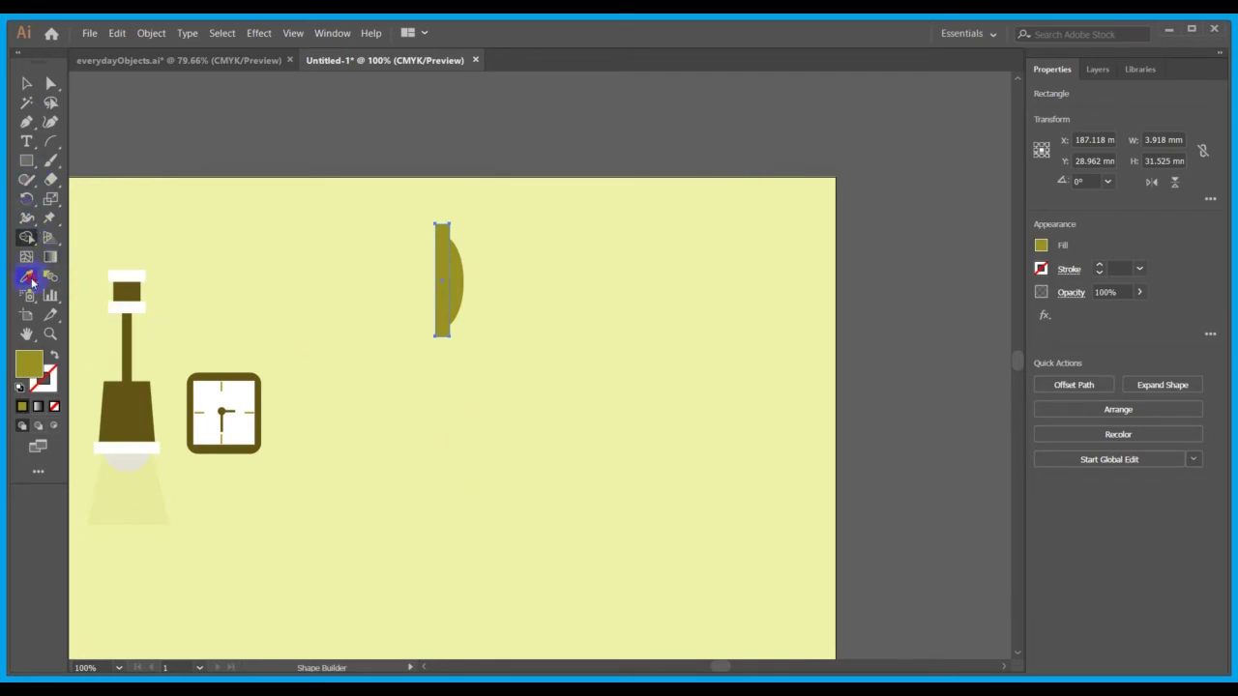
left_click(28, 278)
left_click(127, 348)
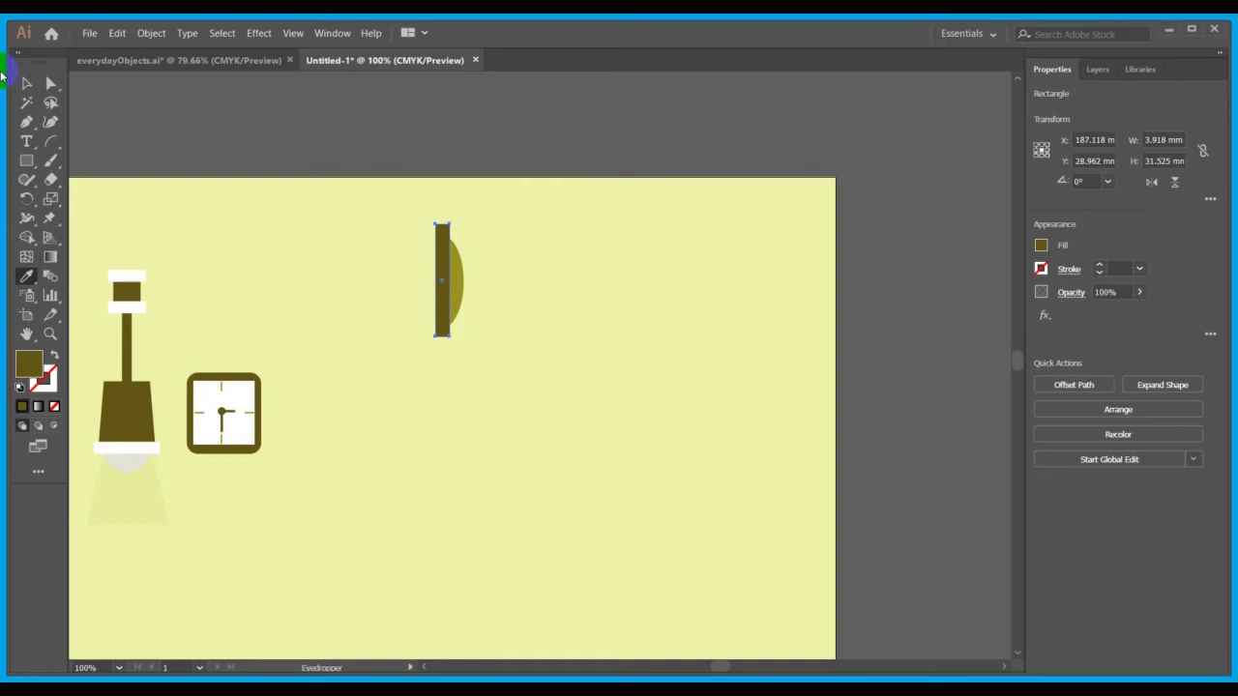
left_click_drag(376, 182, 561, 386)
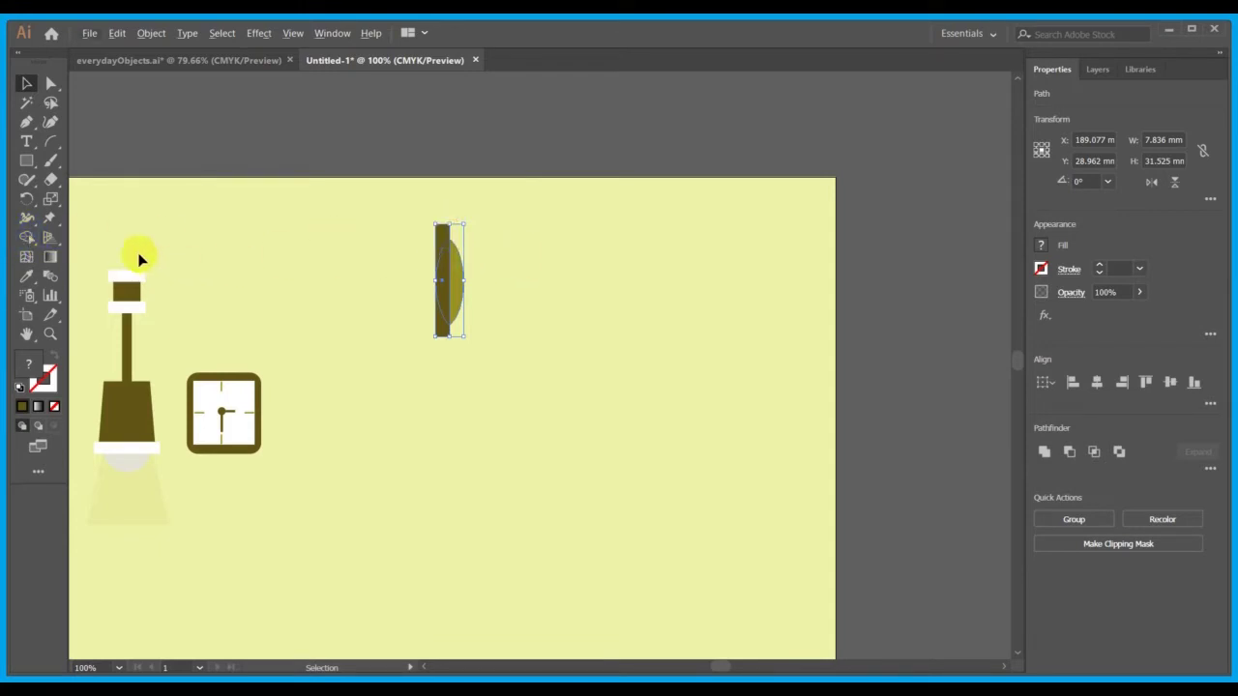
- Trim away the rectangle's leftover top piece with the Shape Builder
left_click(26, 237)
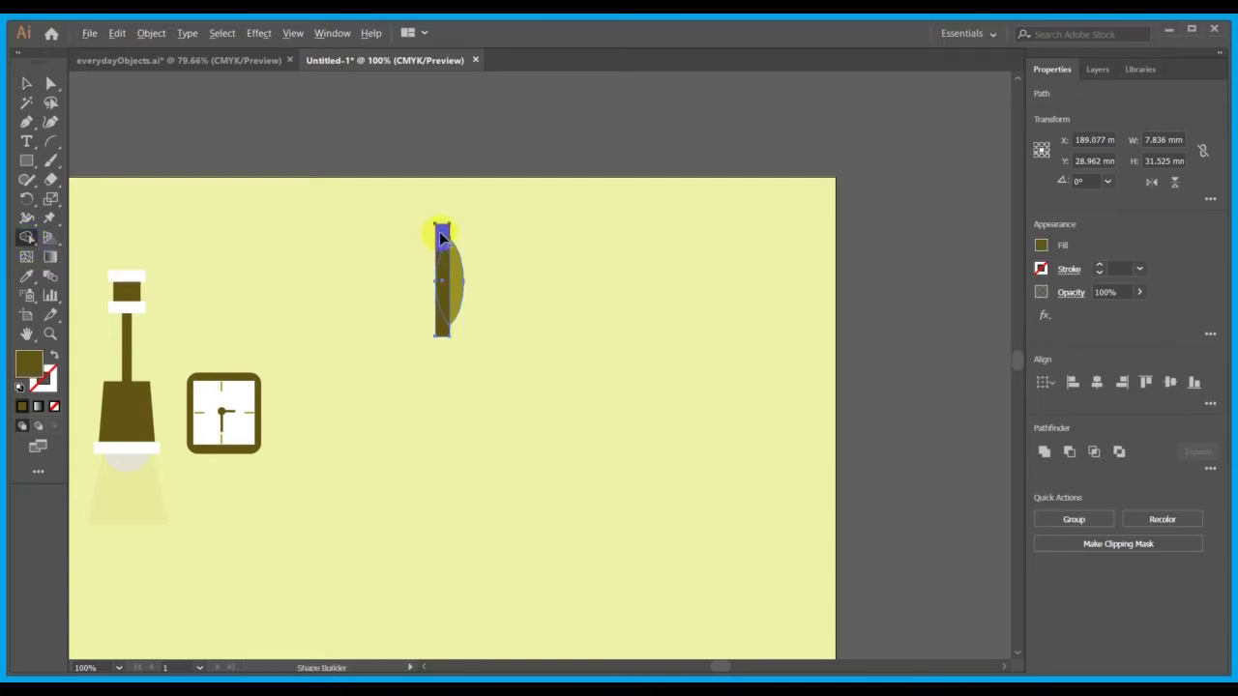
left_click(442, 235, "alt")
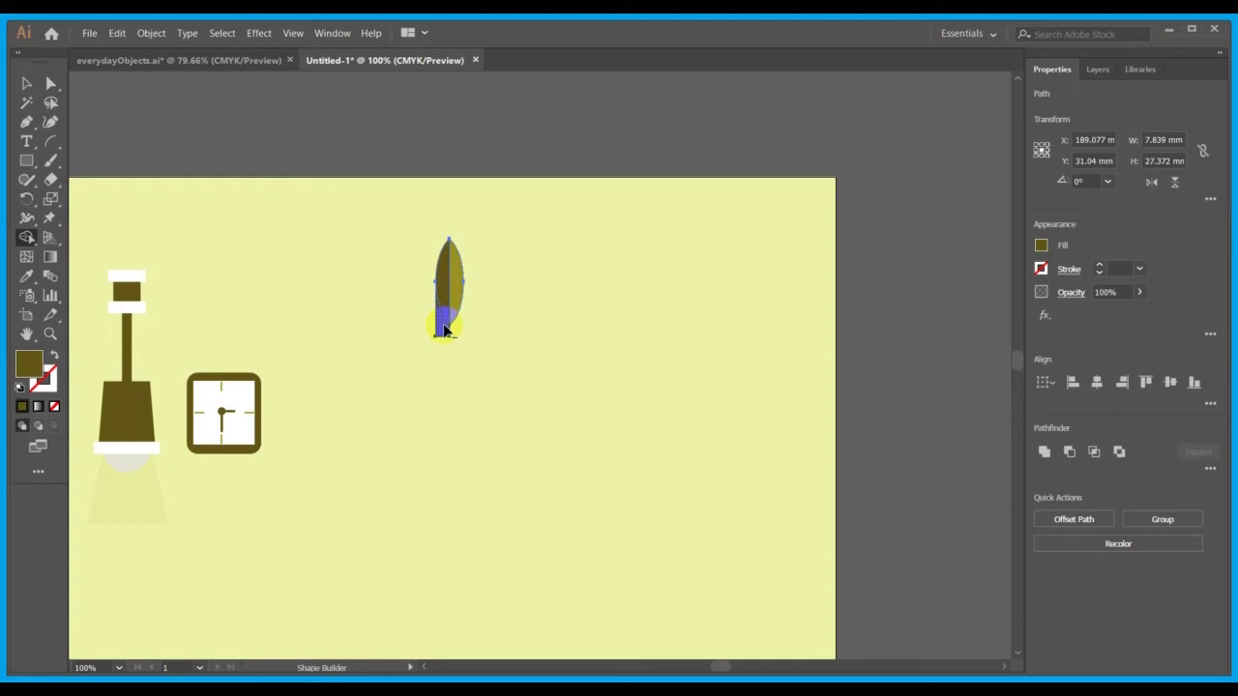
left_click(26, 83)
left_click(242, 128)
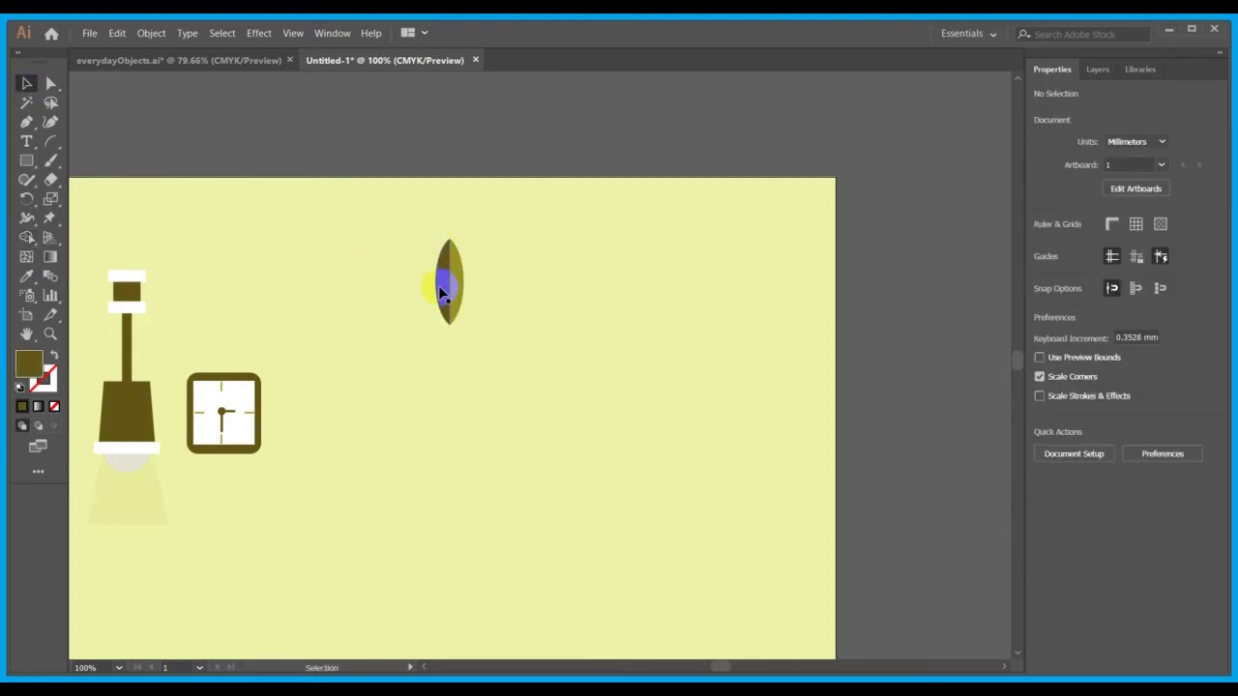
left_click_drag(439, 285, 404, 285)
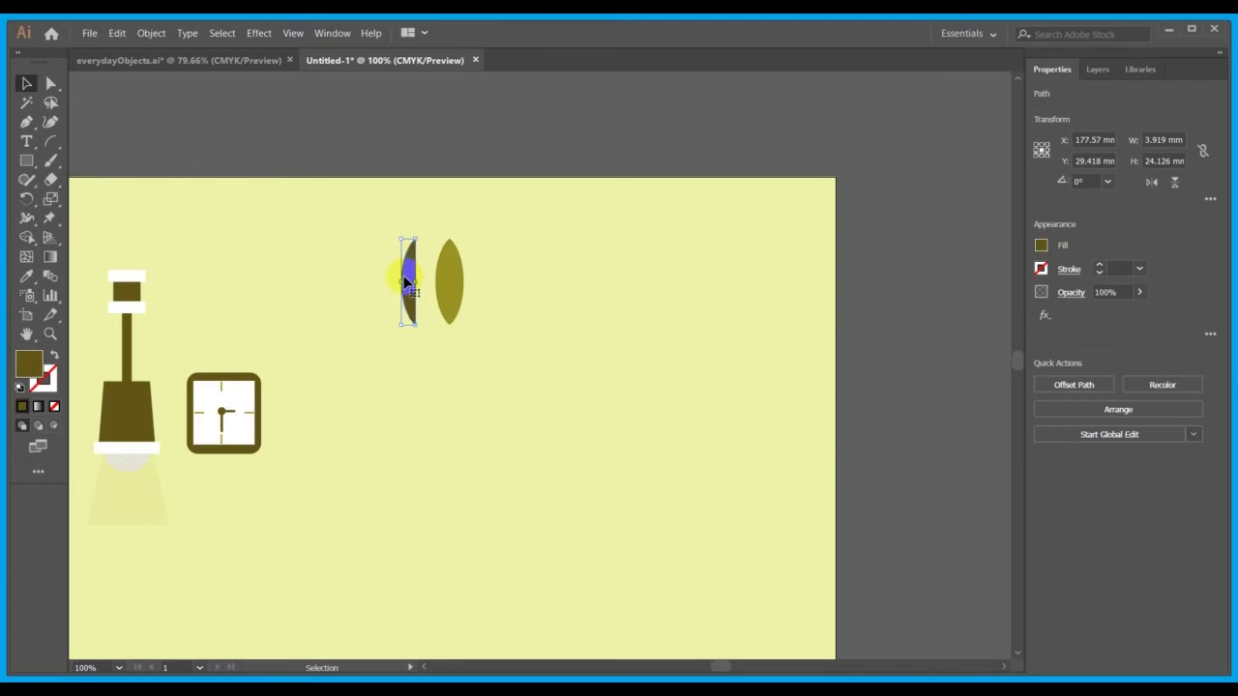
key("ctrl+z")
- Group the dark and olive leaf halves and nudge the group up and left
left_click_drag(414, 227, 512, 357)
key("ctrl+g")
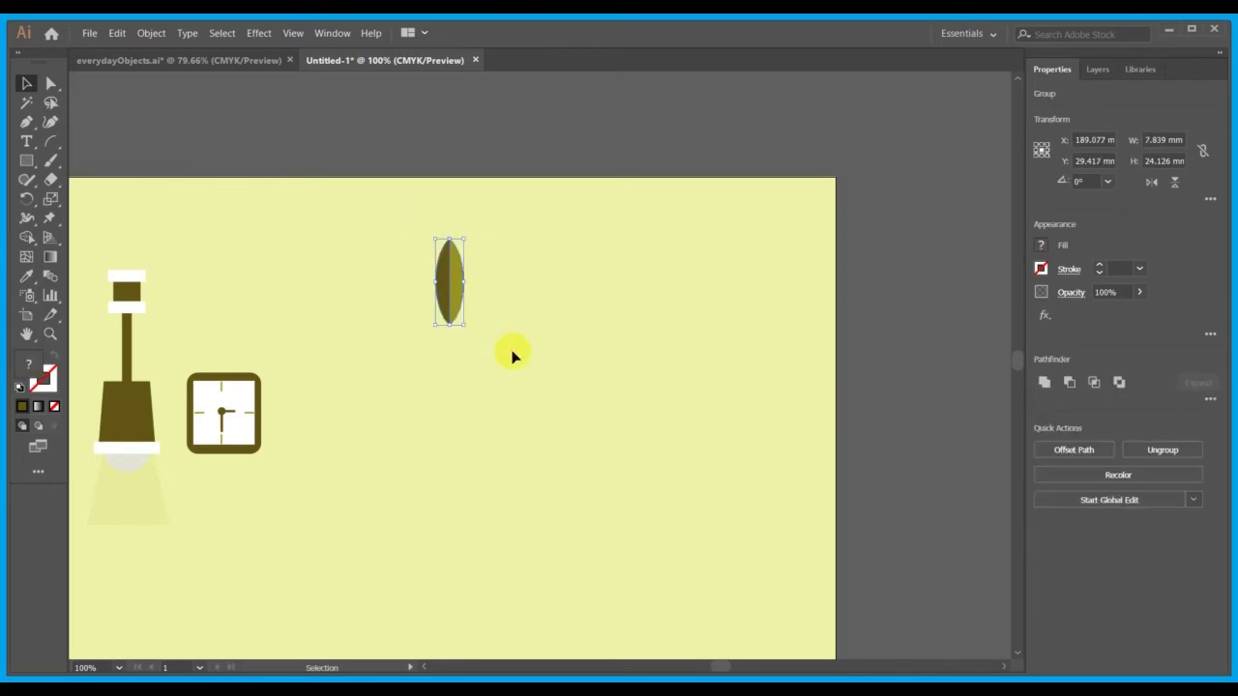
left_click(513, 356)
left_click_drag(455, 278, 418, 254)
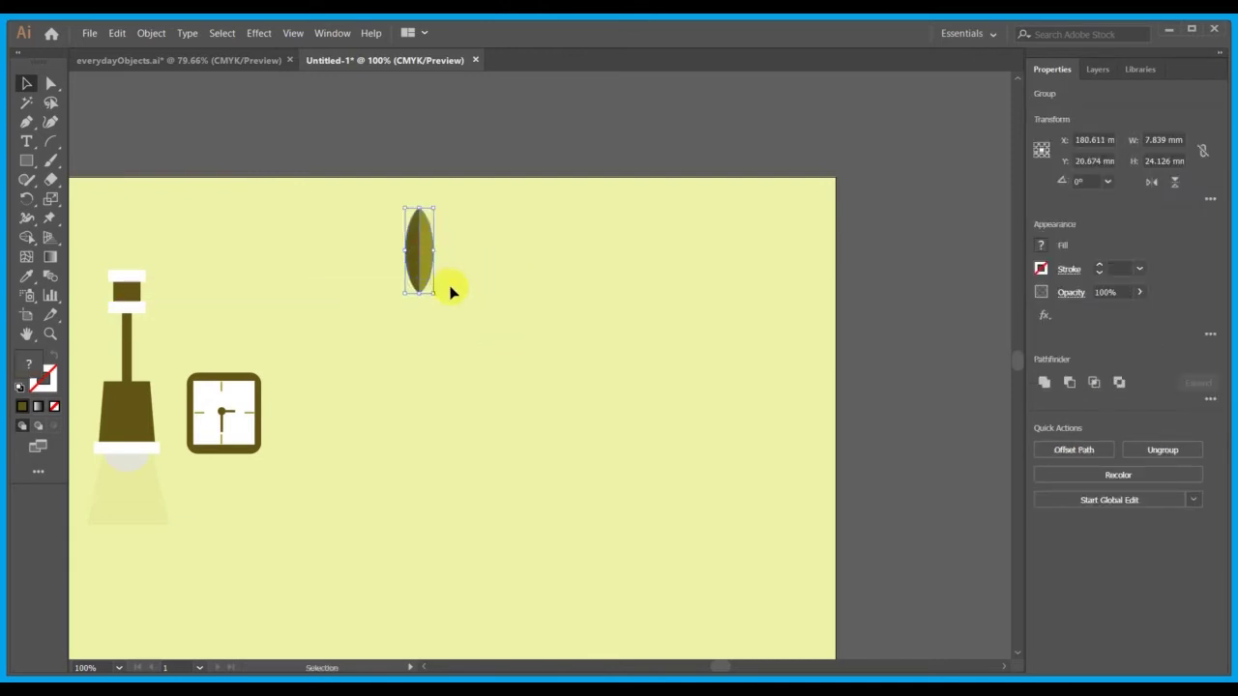
left_click(519, 326)
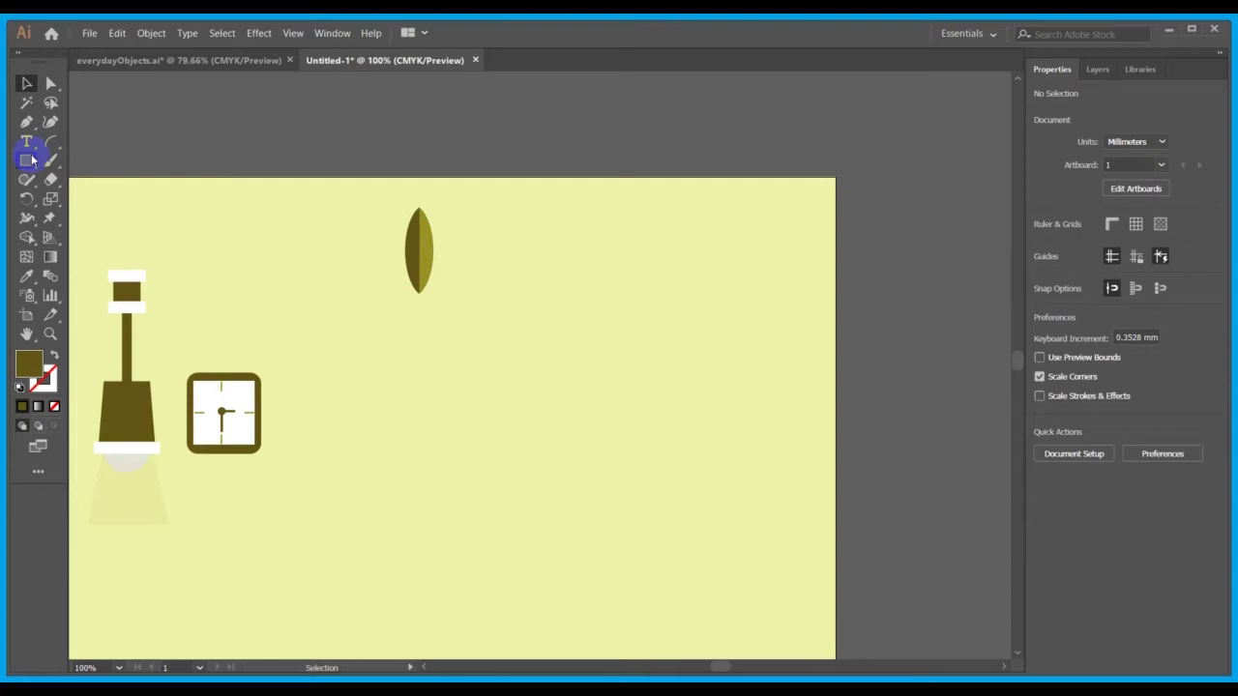
- Ungroup the two-tone leaf and drag its dark and olive halves apart
left_click_drag(32, 160, 309, 243)
left_click(310, 244)
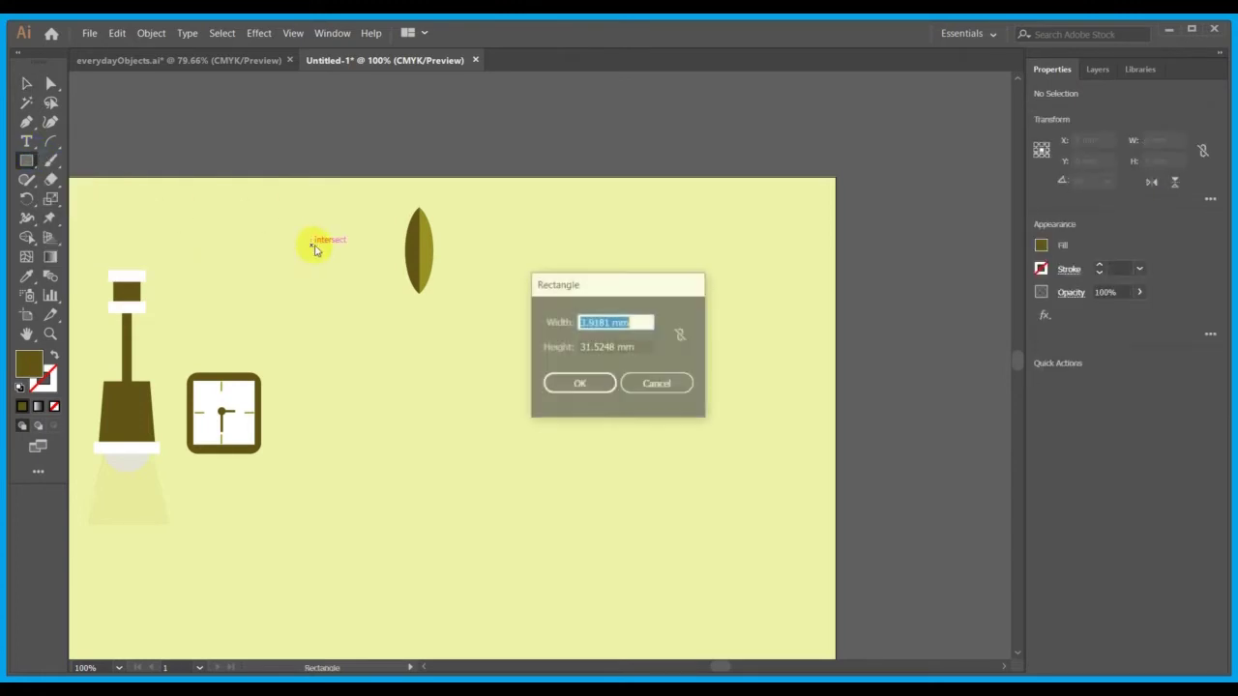
left_click(657, 386)
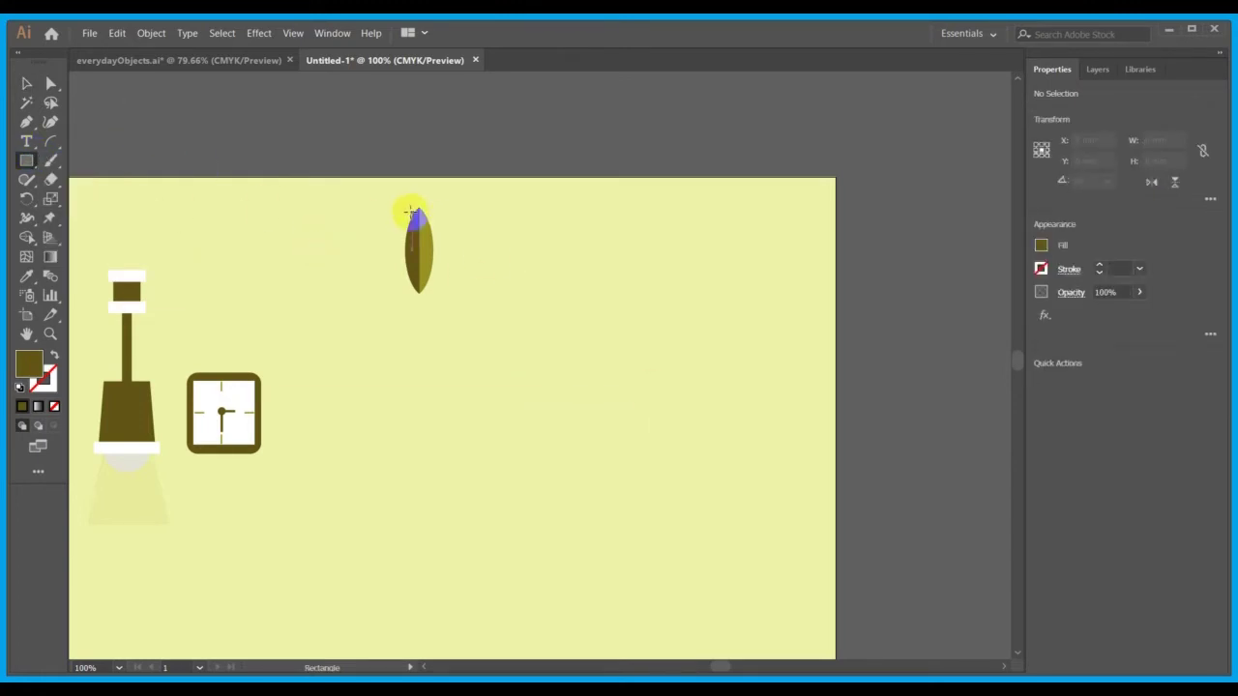
left_click(26, 84)
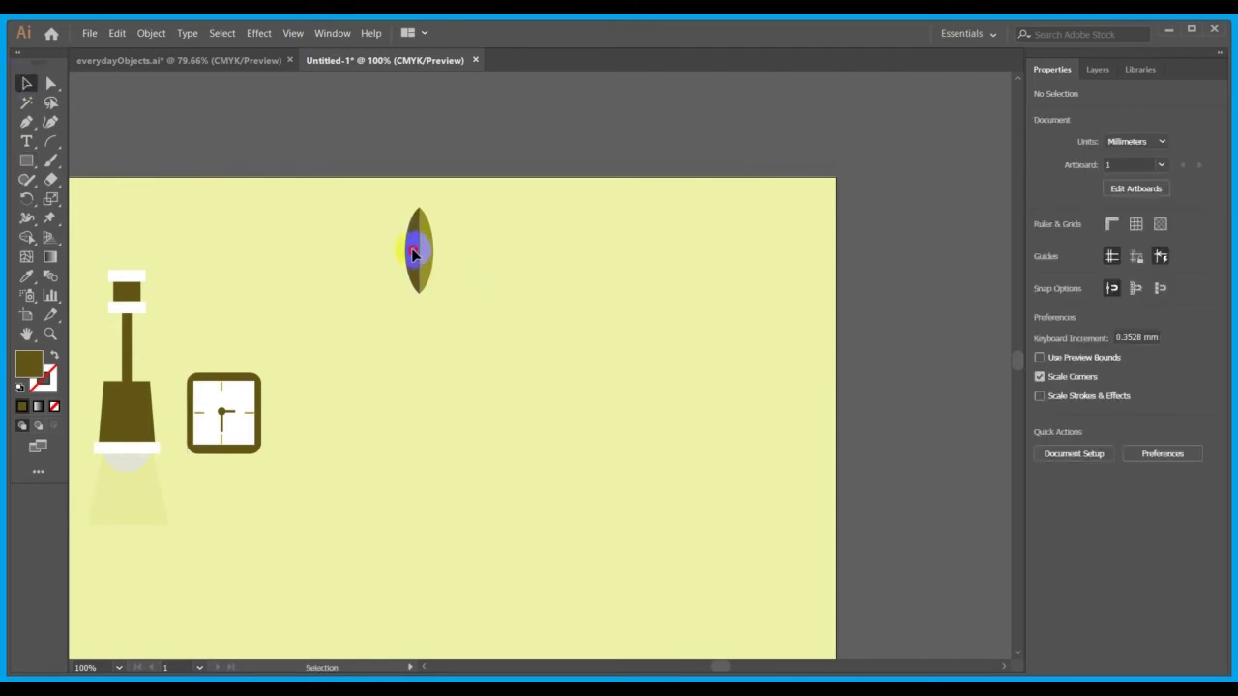
left_click(412, 253)
right_click(412, 253)
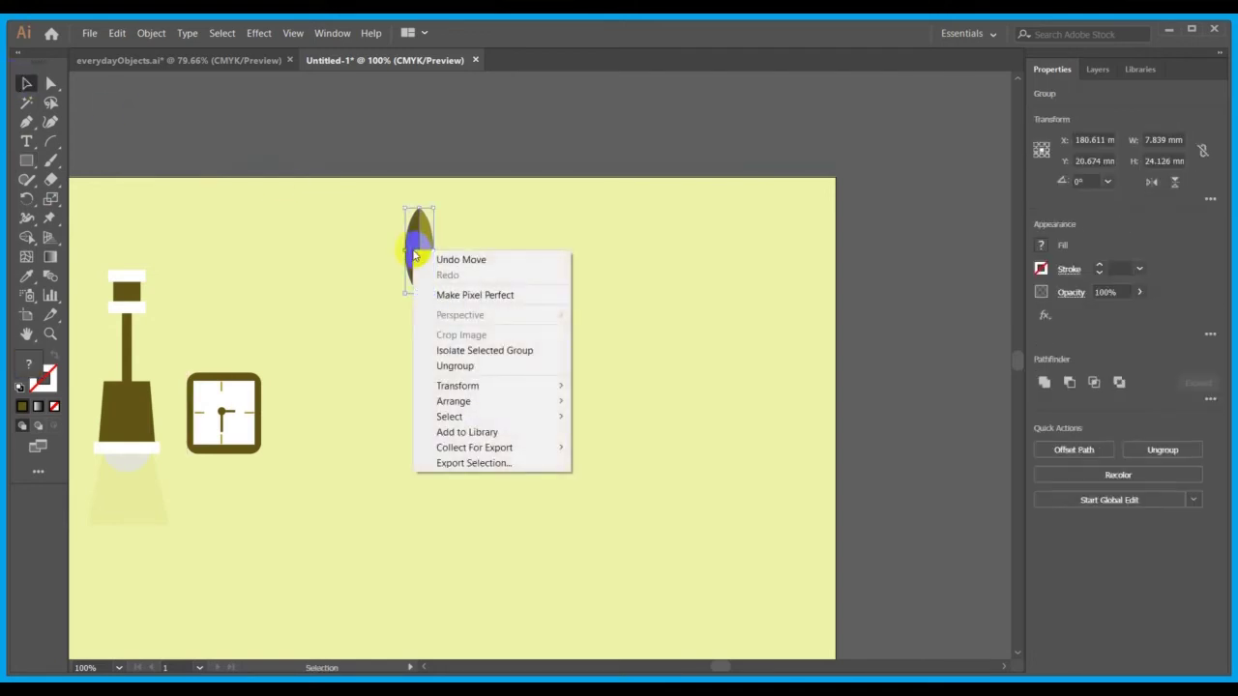
left_click(485, 363)
left_click(484, 359)
left_click_drag(413, 254, 522, 273)
- Draw a tall rectangle over the olive half-leaf in the dark leaf brown, then select both
left_click(503, 304)
left_click(33, 162)
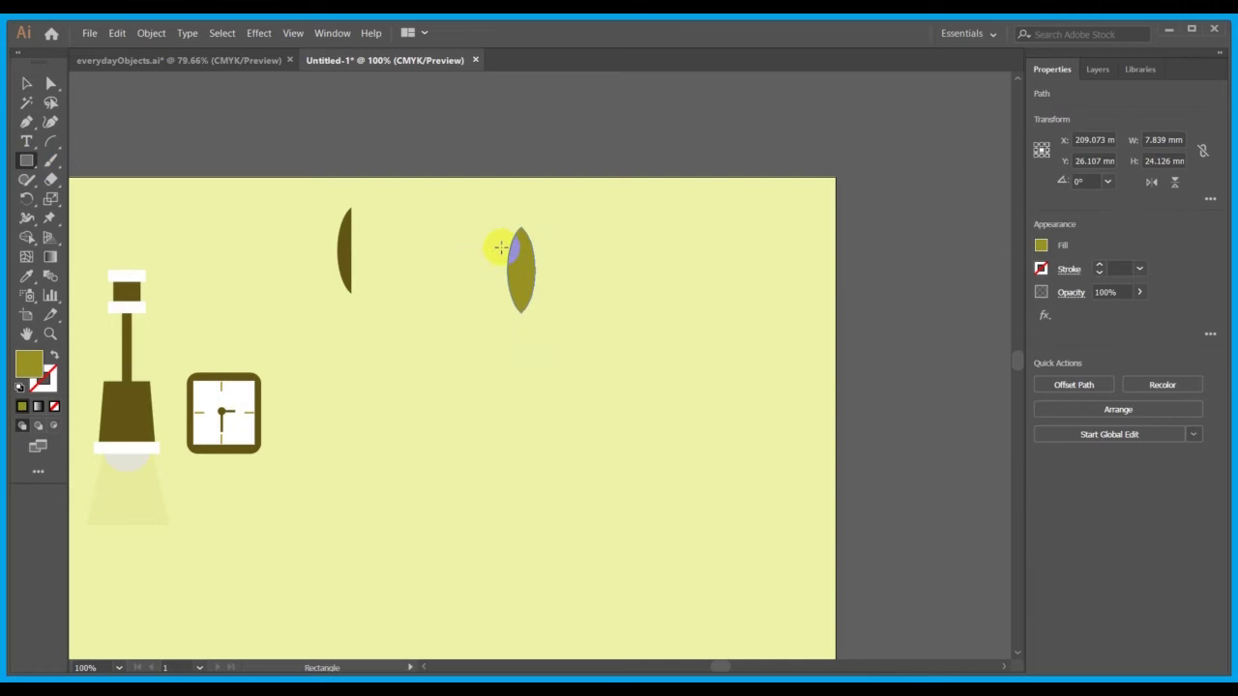
left_click_drag(491, 208, 522, 326)
left_click(26, 84)
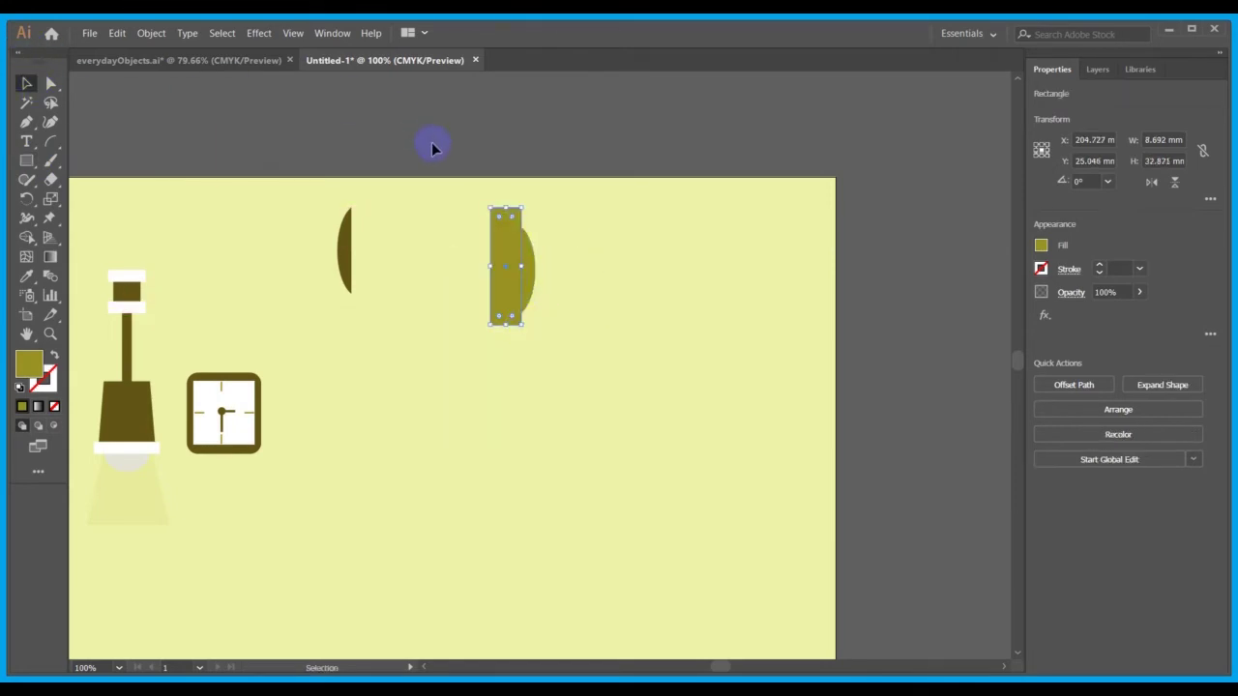
left_click(27, 277)
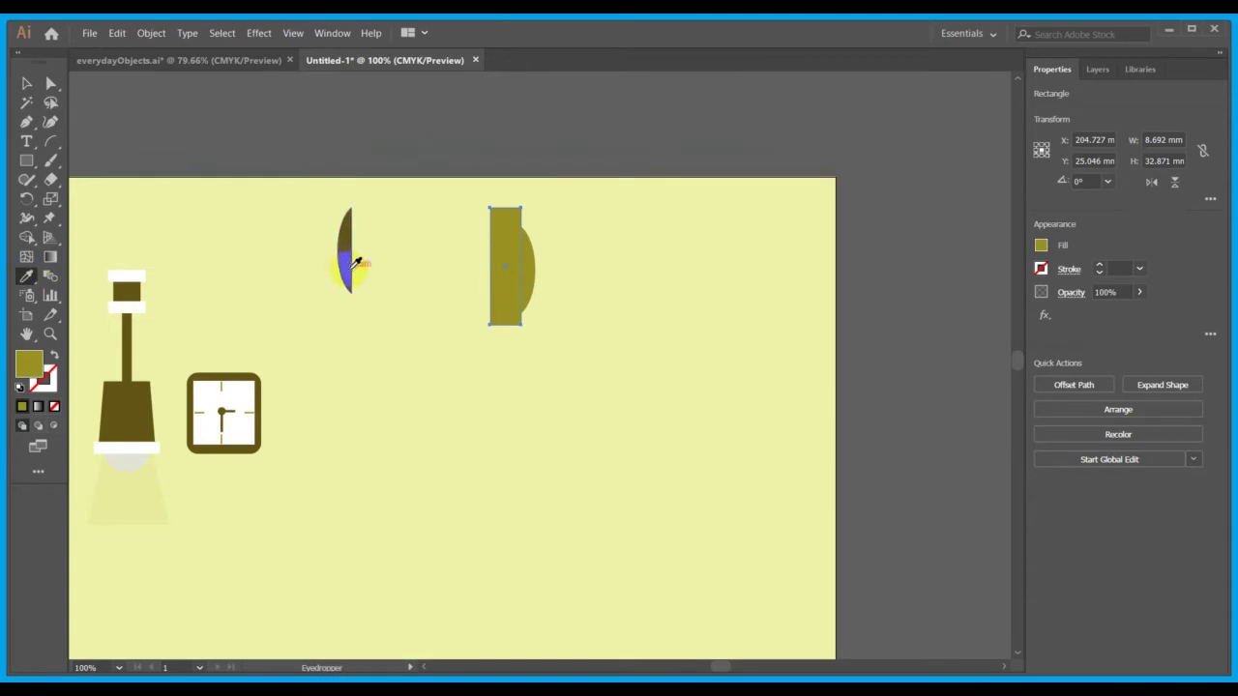
left_click(346, 253)
left_click(26, 83)
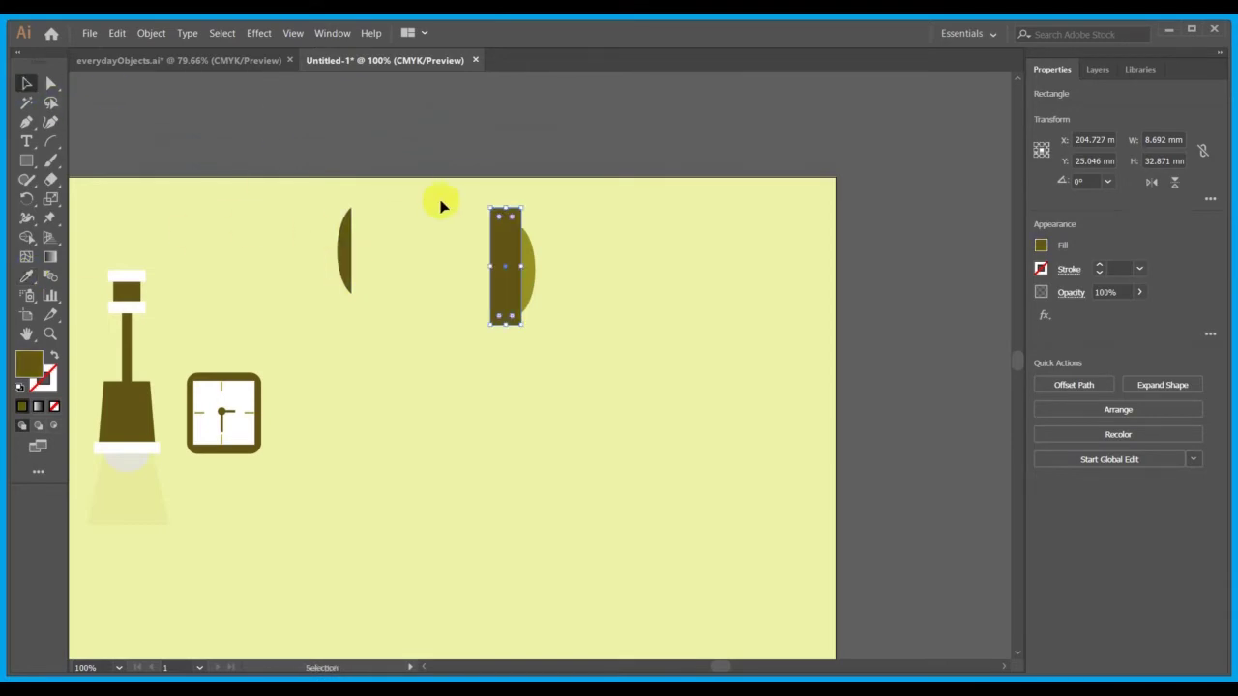
left_click_drag(452, 190, 632, 408)
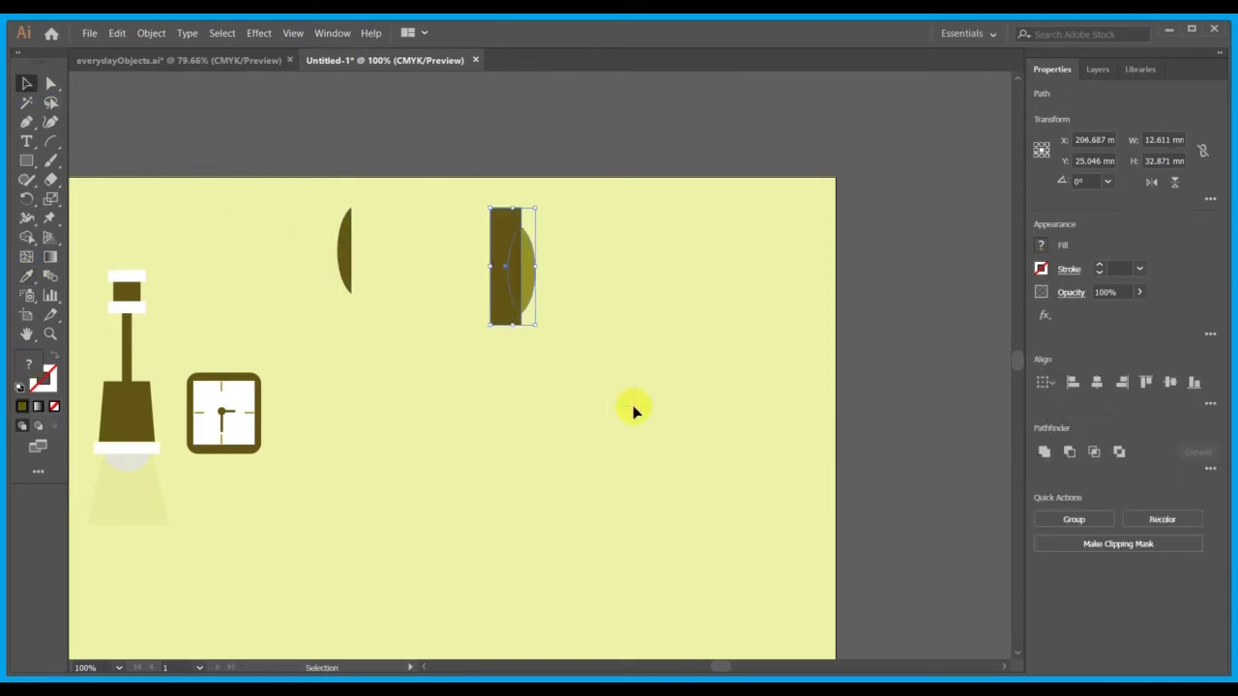
- Divide the brown rectangle and the olive half-leaf into separate pieces
left_click(1208, 465)
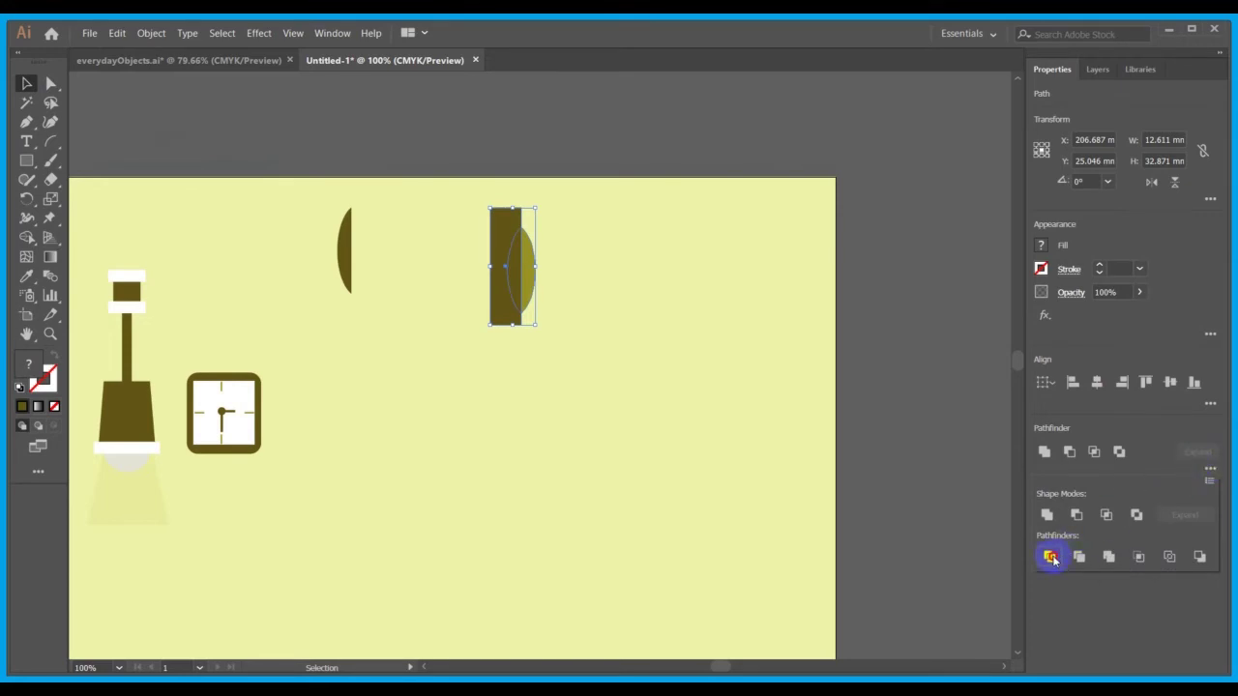
left_click(1052, 558)
left_click(514, 241)
left_click(518, 290)
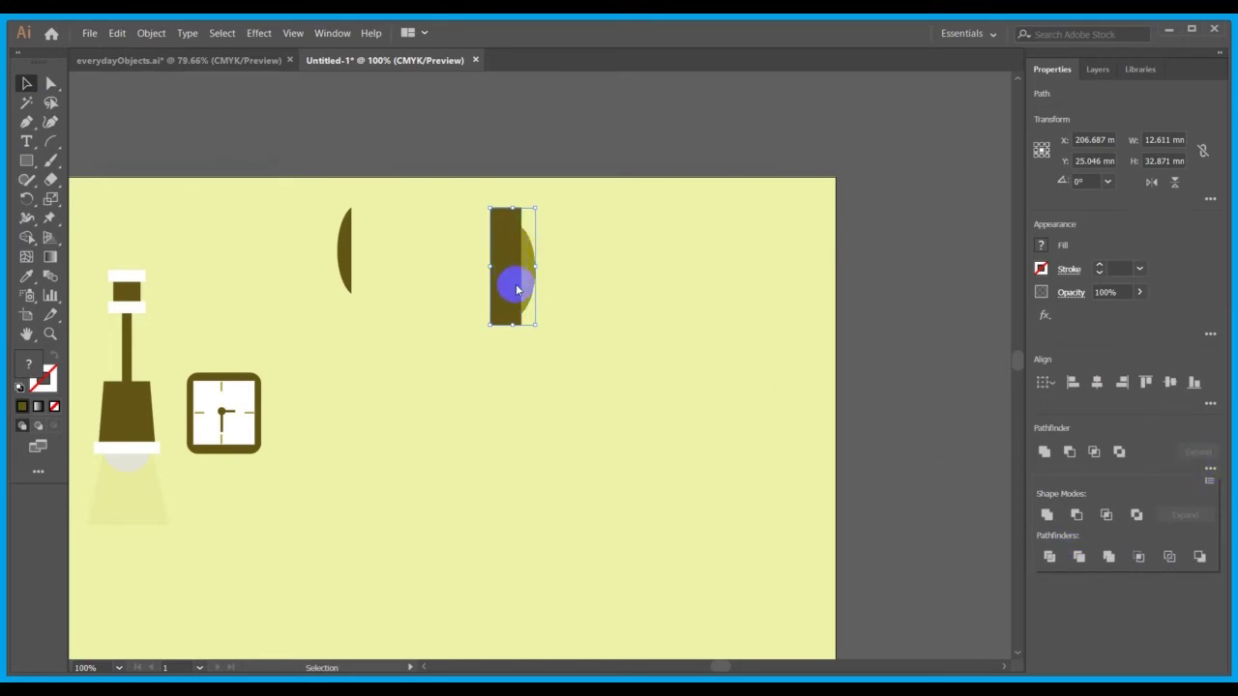
left_click(510, 221)
left_click(603, 241)
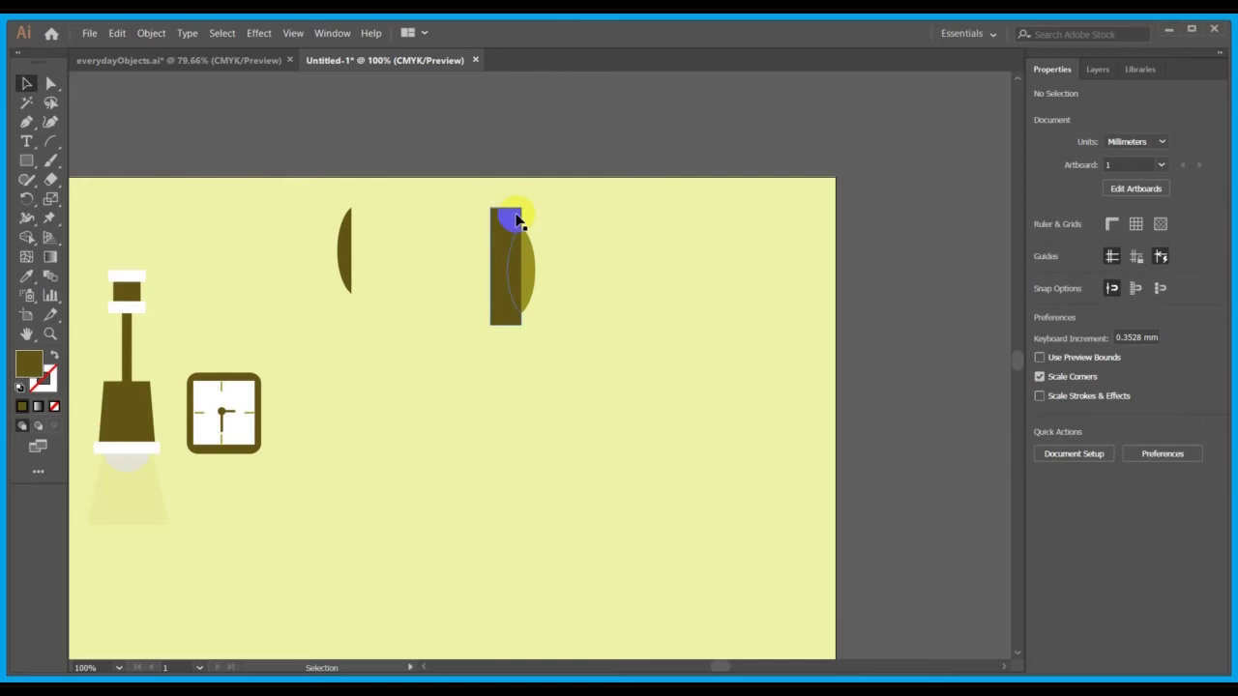
left_click_drag(517, 220, 518, 281)
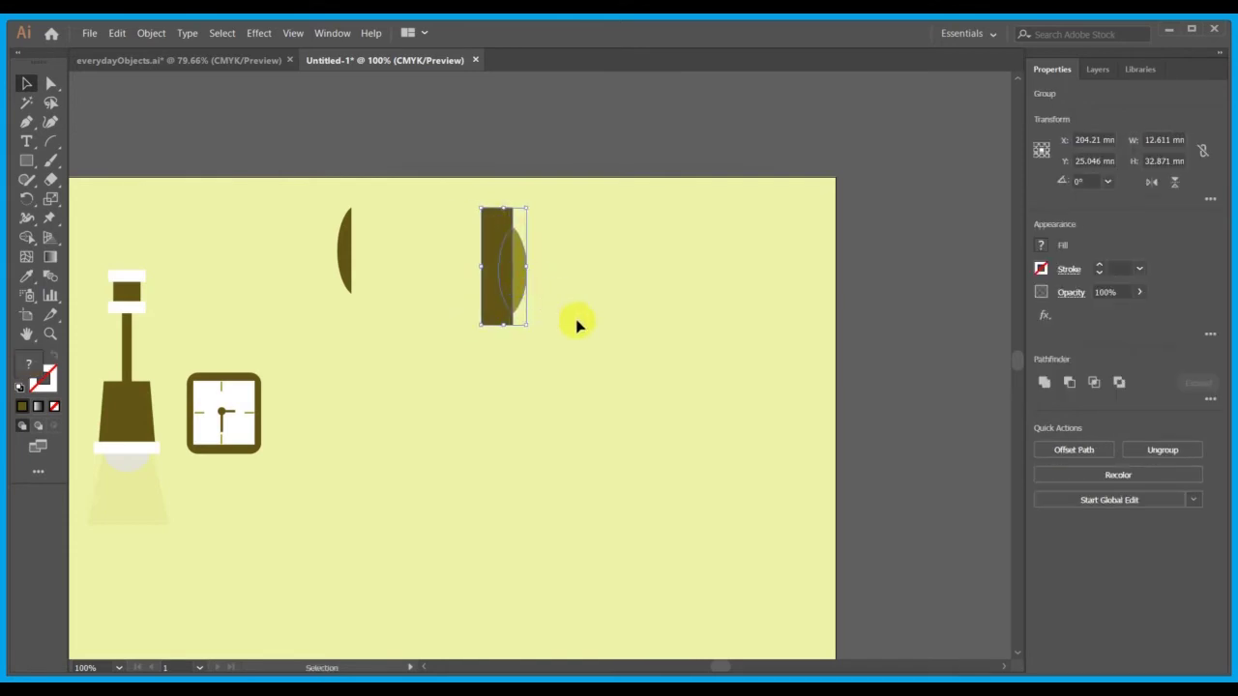
- Delete the rectangle's excess piece inside the group and move the new two-tone leaf left
double_click(492, 235)
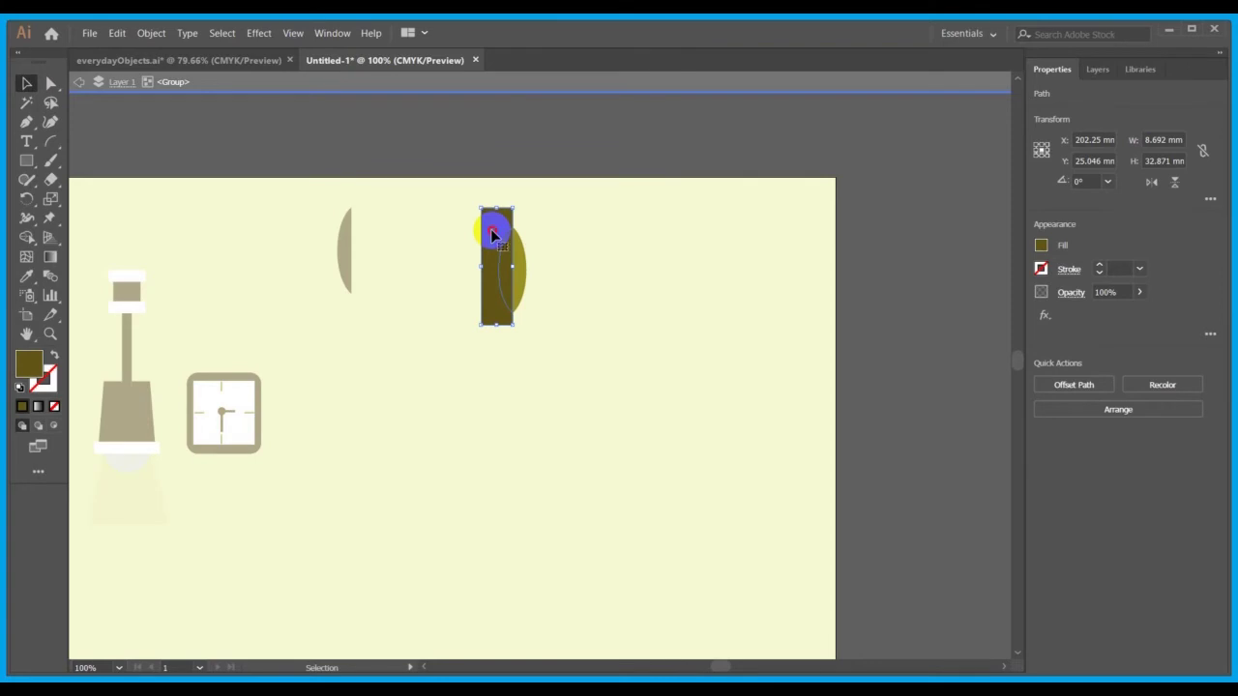
double_click(493, 235)
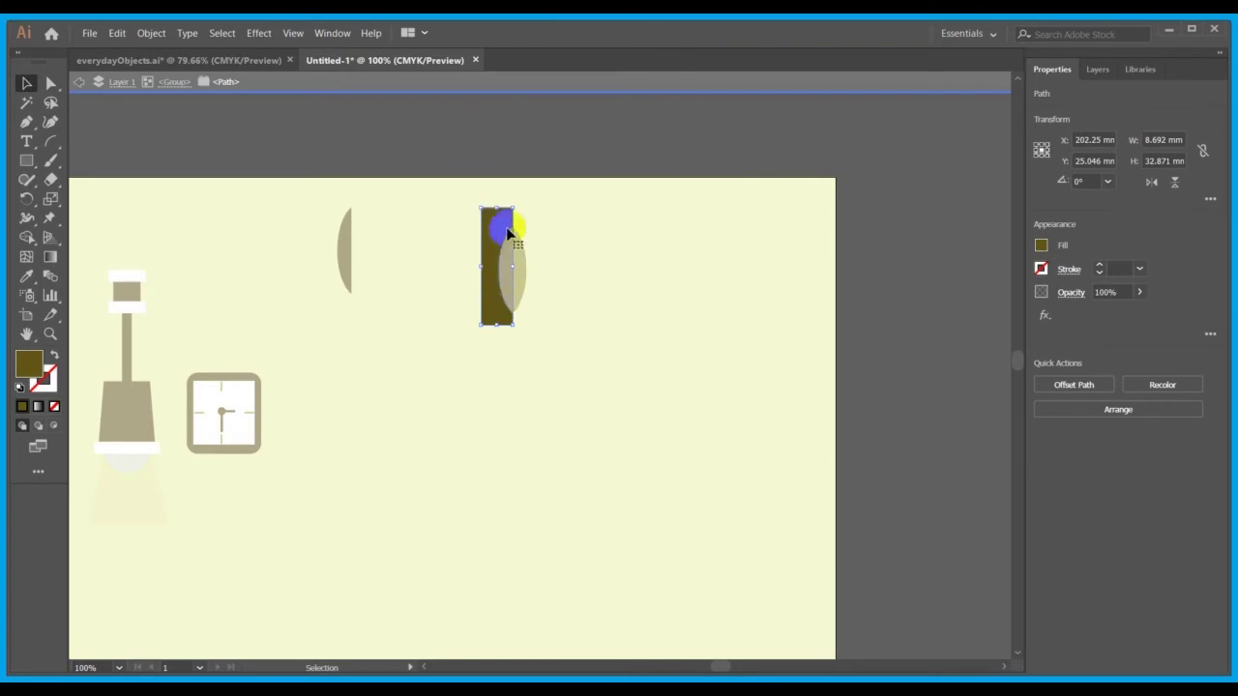
mouse_move(509, 232)
left_mouse_down()
mouse_move(492, 271)
mouse_move(493, 247)
left_mouse_up()
key("Delete")
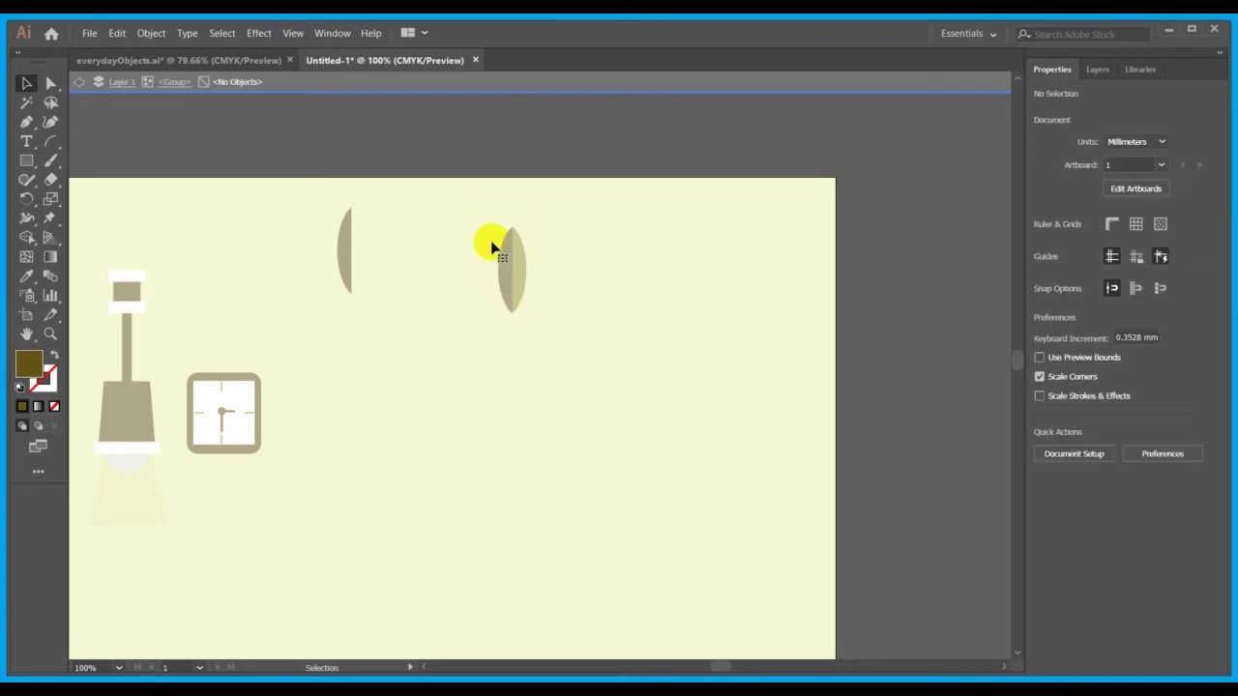
double_click(583, 271)
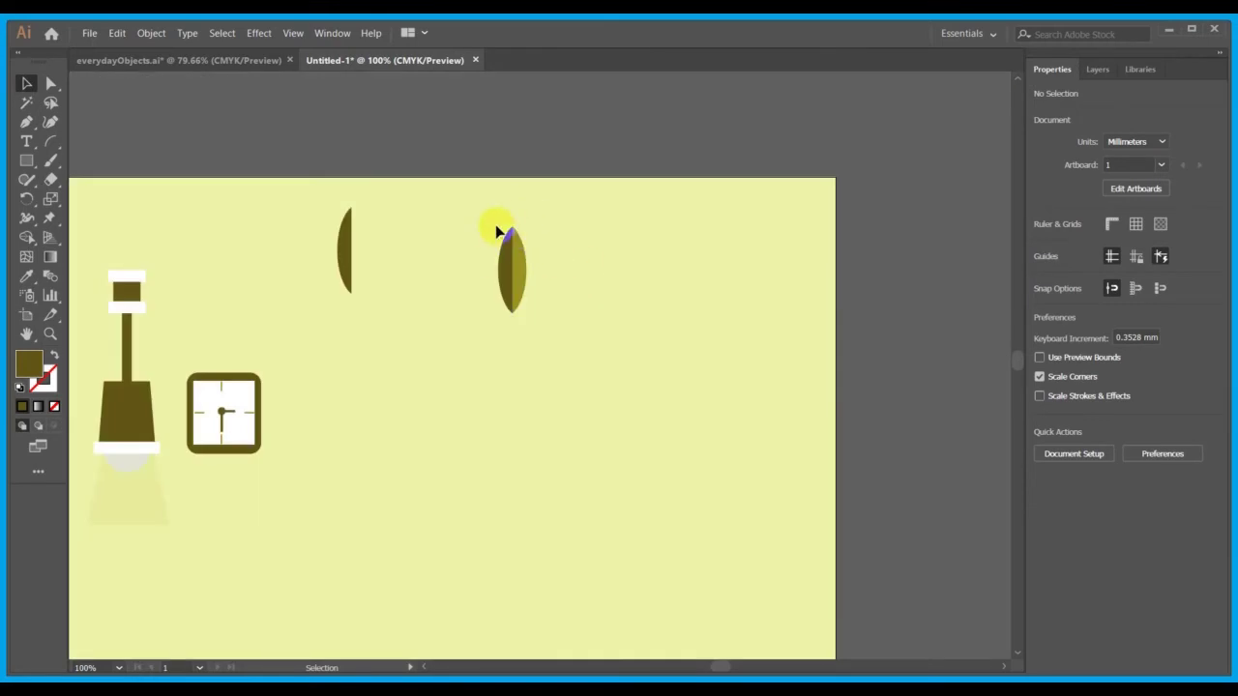
left_click_drag(508, 265, 475, 269)
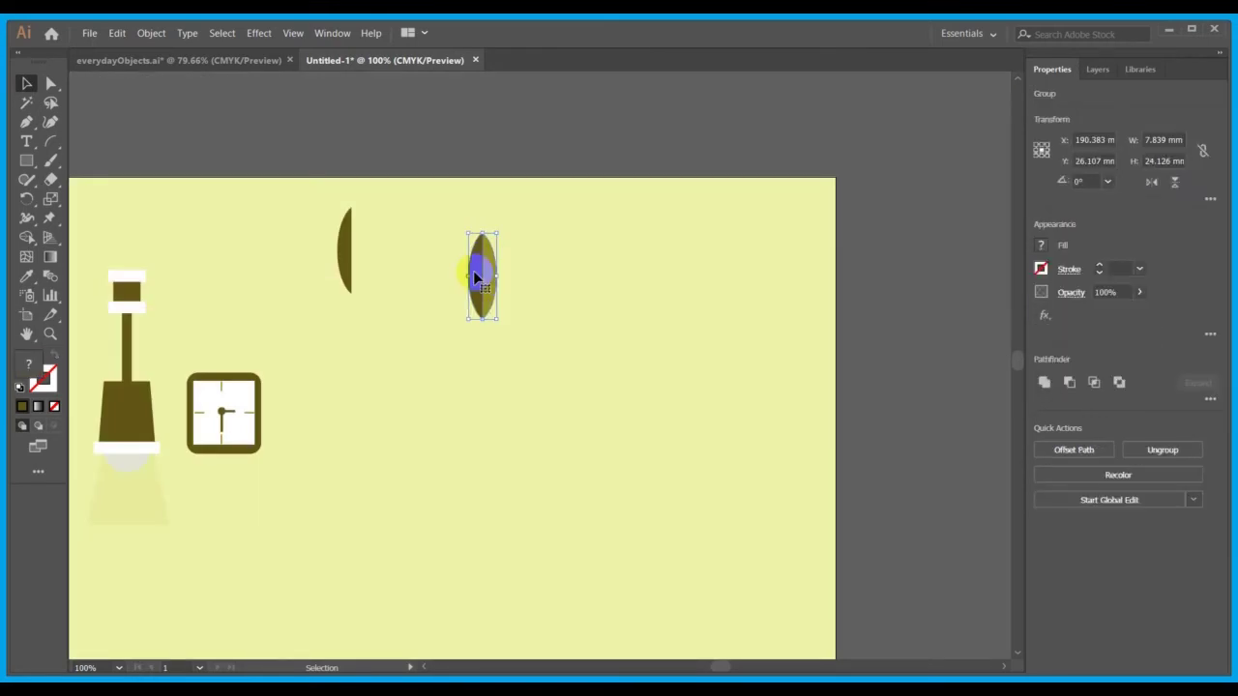
left_click(574, 335)
- Scale the new two-tone leaf to about 18 × 38 mm, delete the stray dark half-leaf, and check the reference
scroll(575, 336, "left", 5)
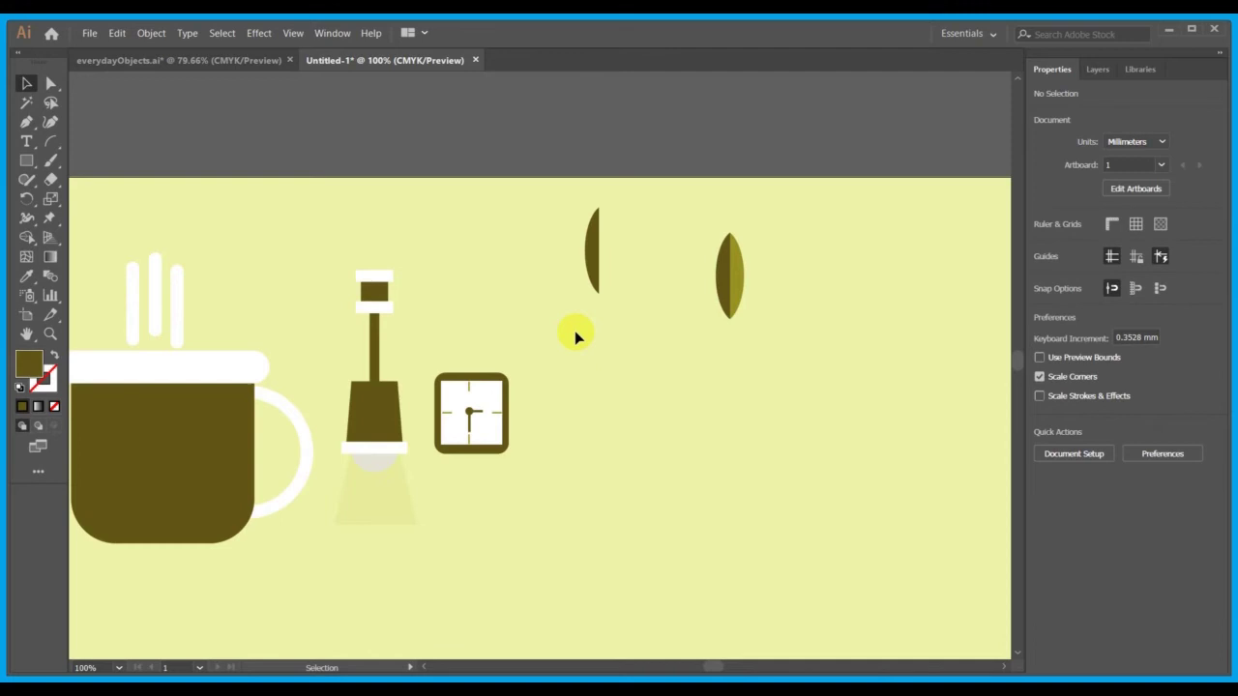
left_click(737, 308)
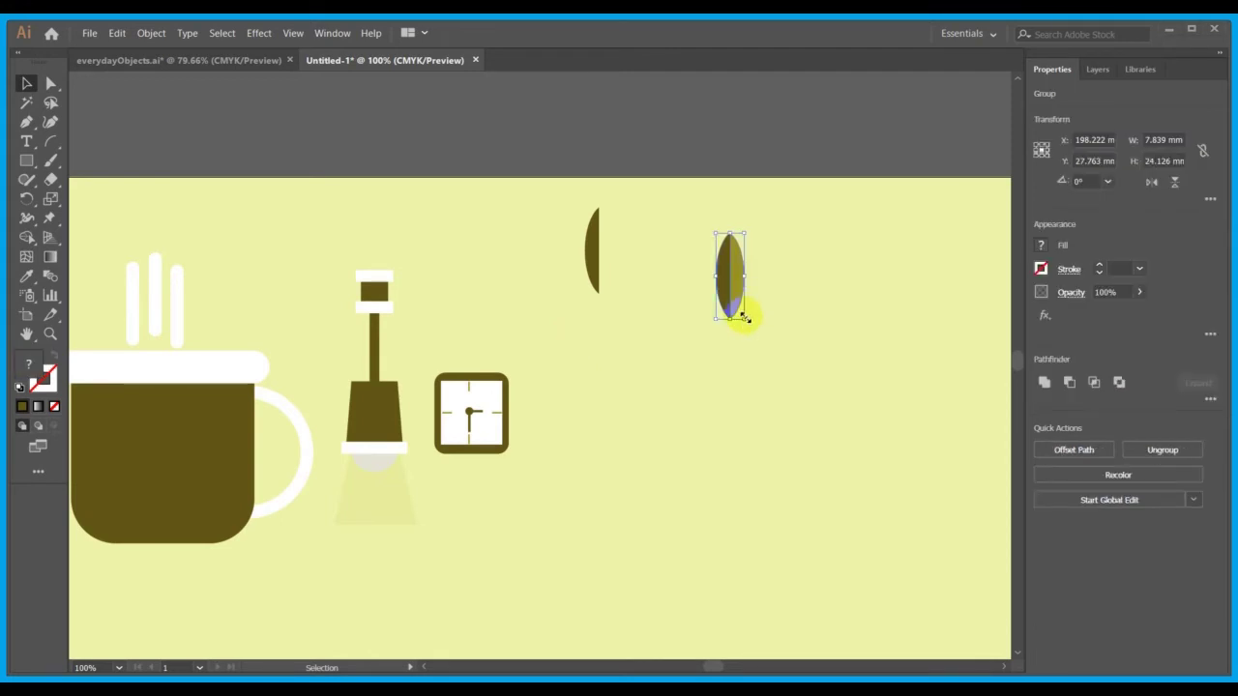
left_click_drag(742, 319, 794, 383)
left_click(593, 276)
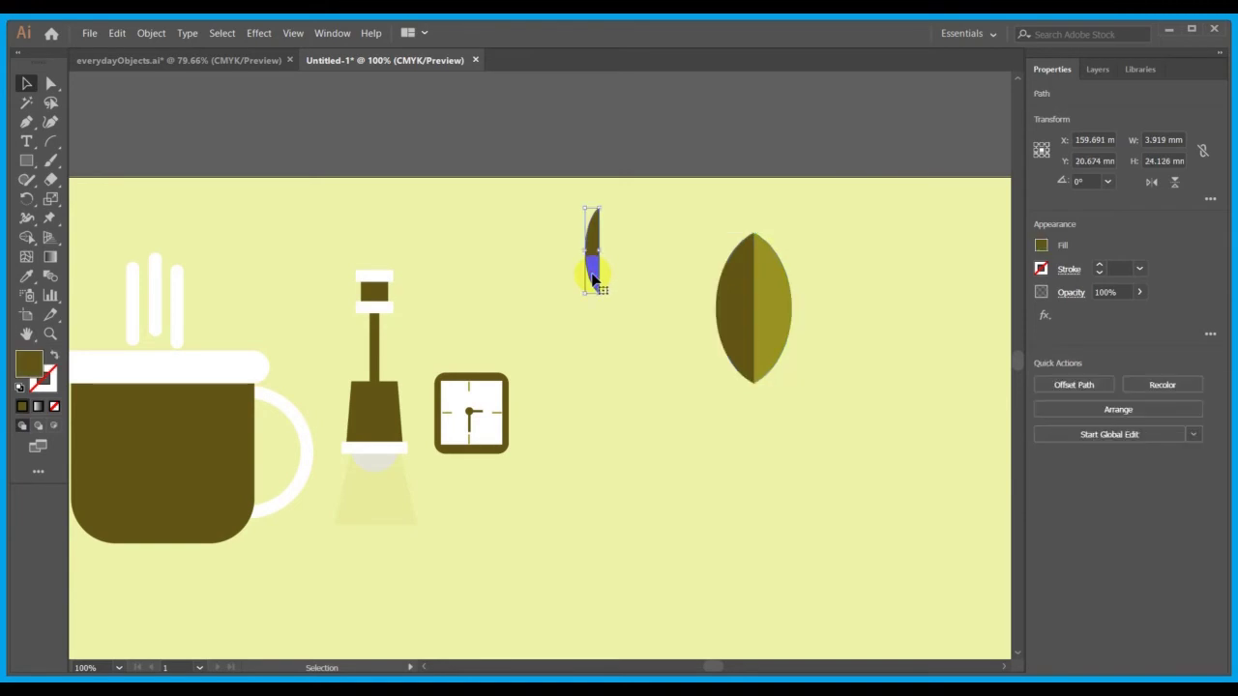
key("Delete")
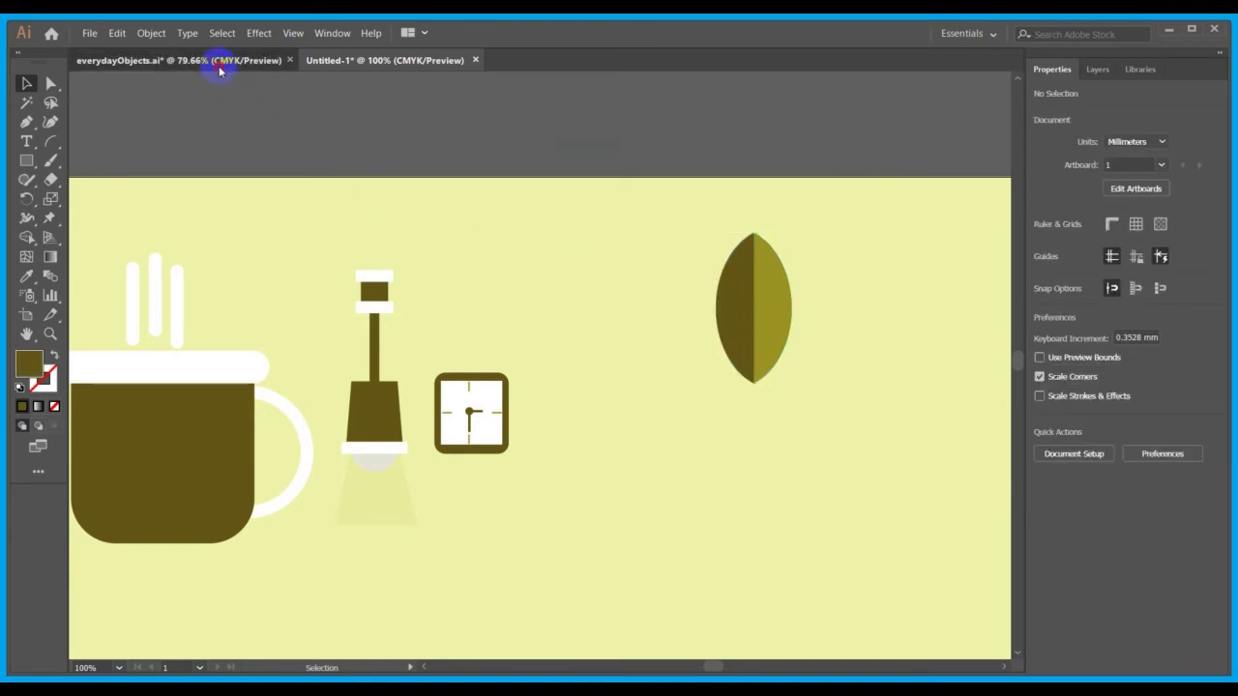
left_click(221, 60)
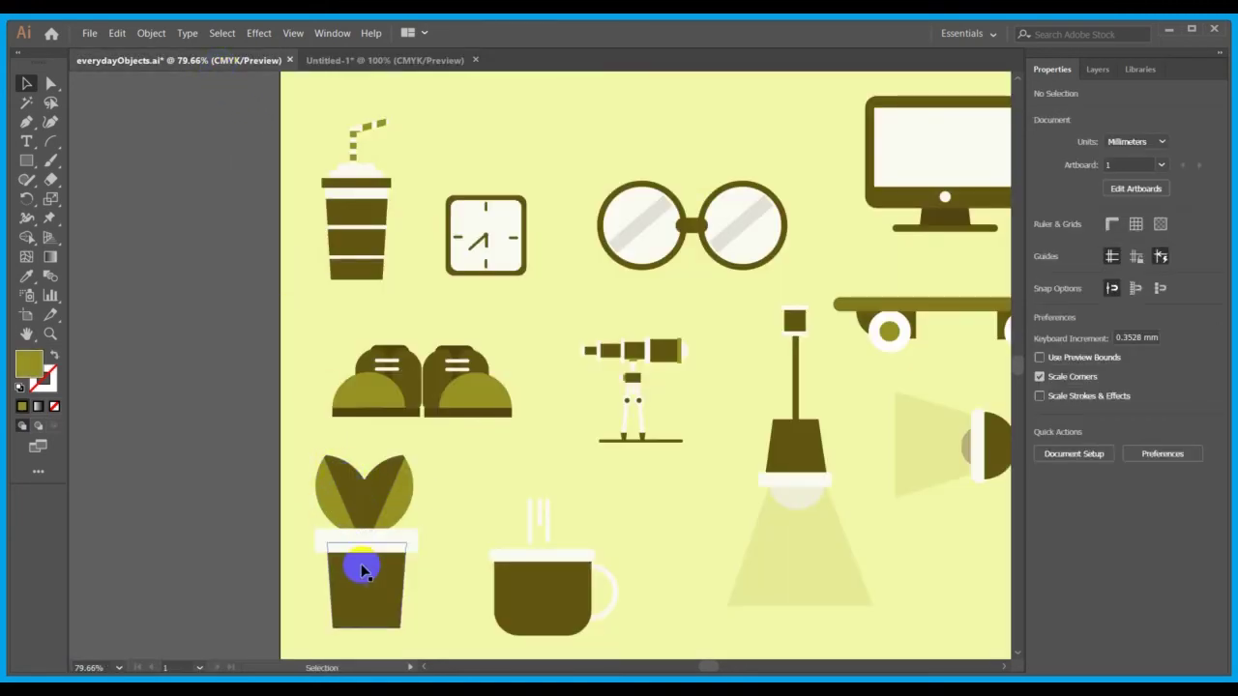
left_click(377, 62)
- Draw a 32.6 × 8.4 mm bar in the cup rim's white and tuck it under the leaf
left_click(22, 164)
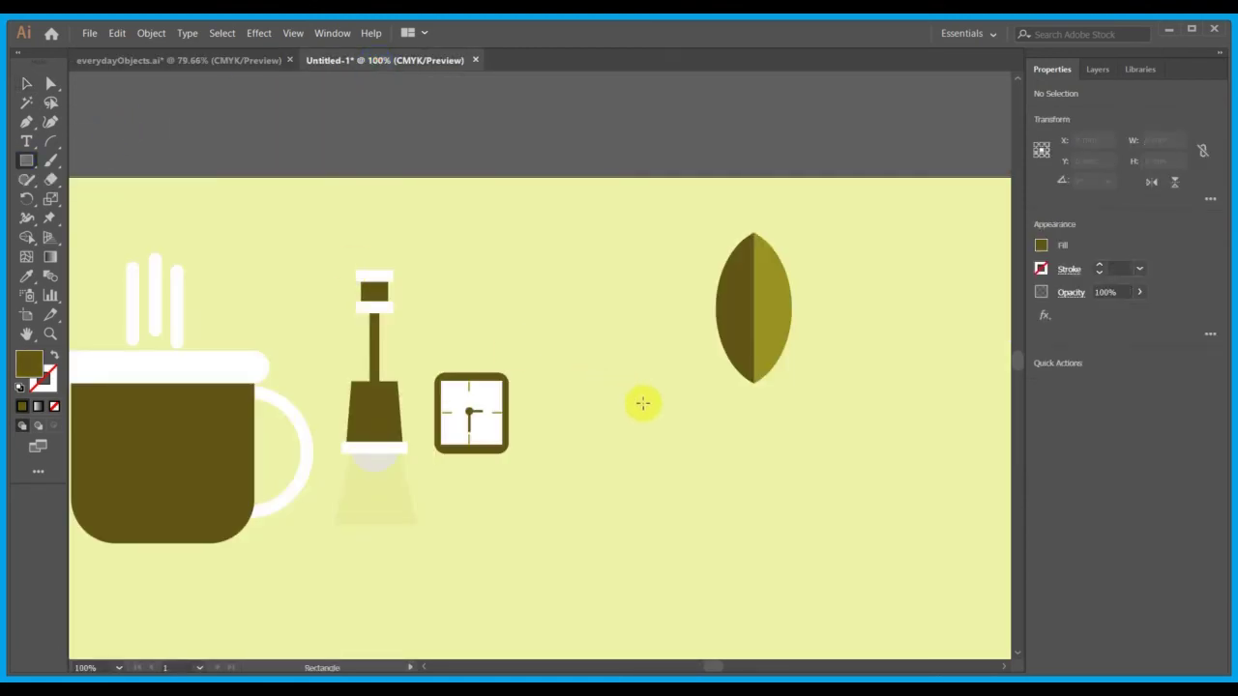
left_click_drag(694, 384, 813, 414)
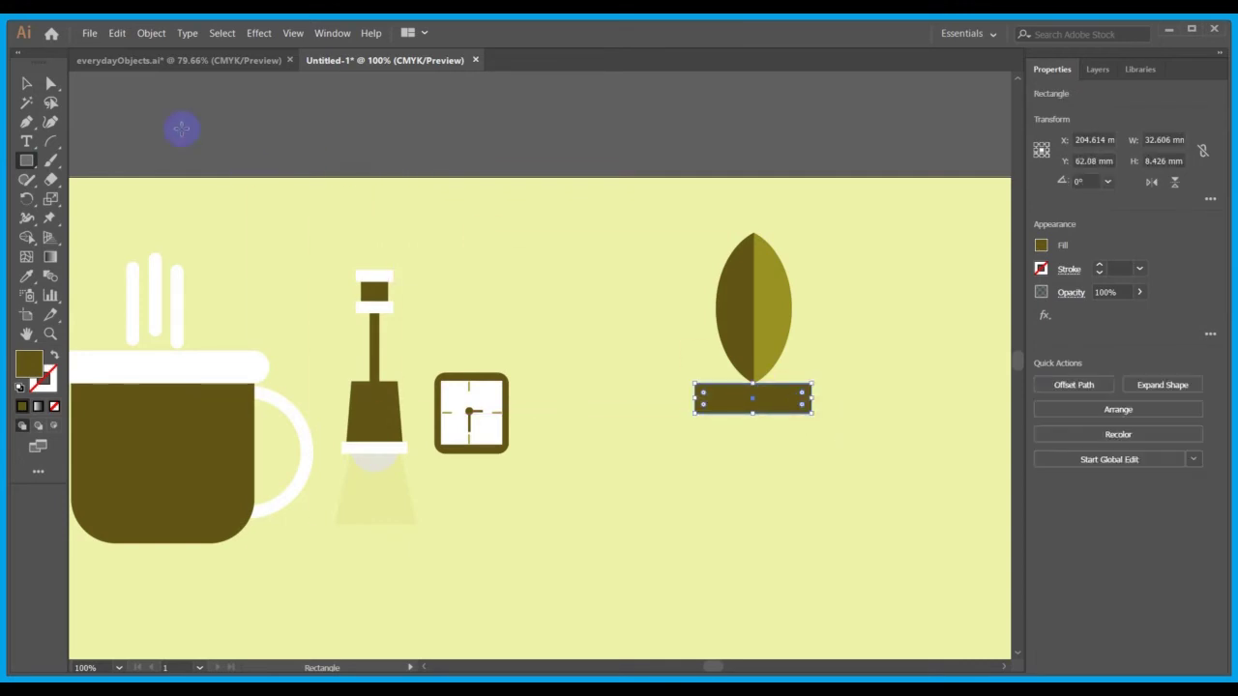
left_click(27, 275)
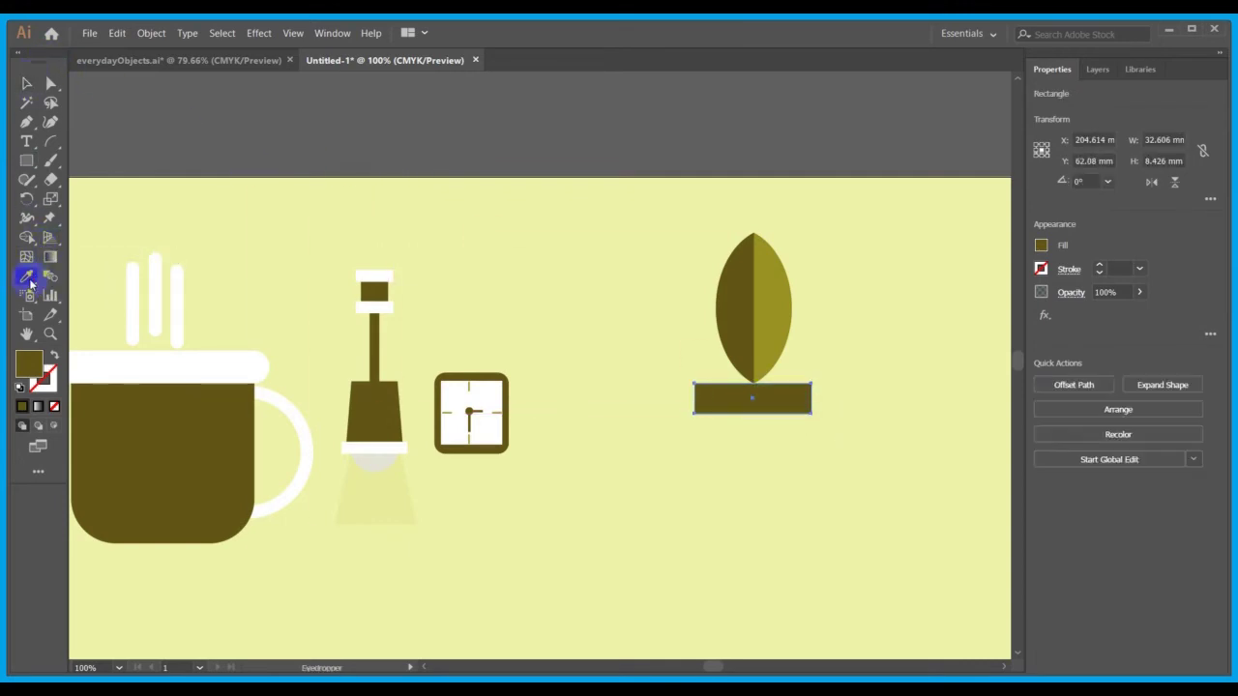
left_click(141, 366)
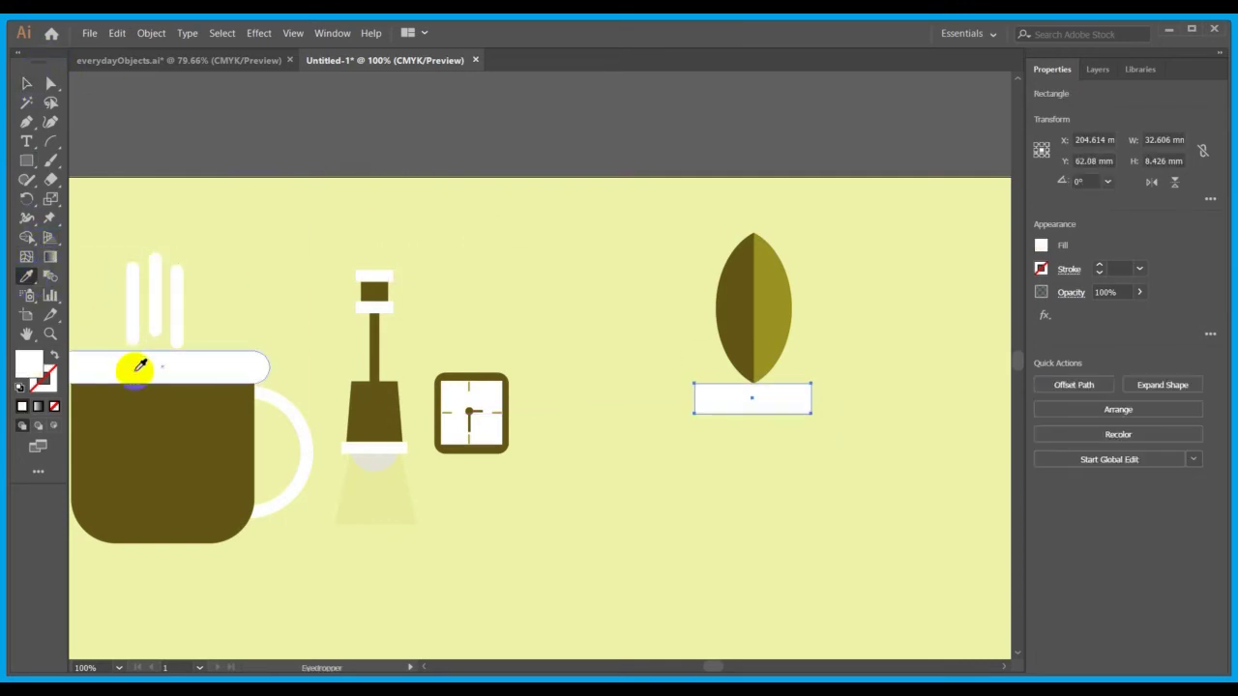
left_click(26, 84)
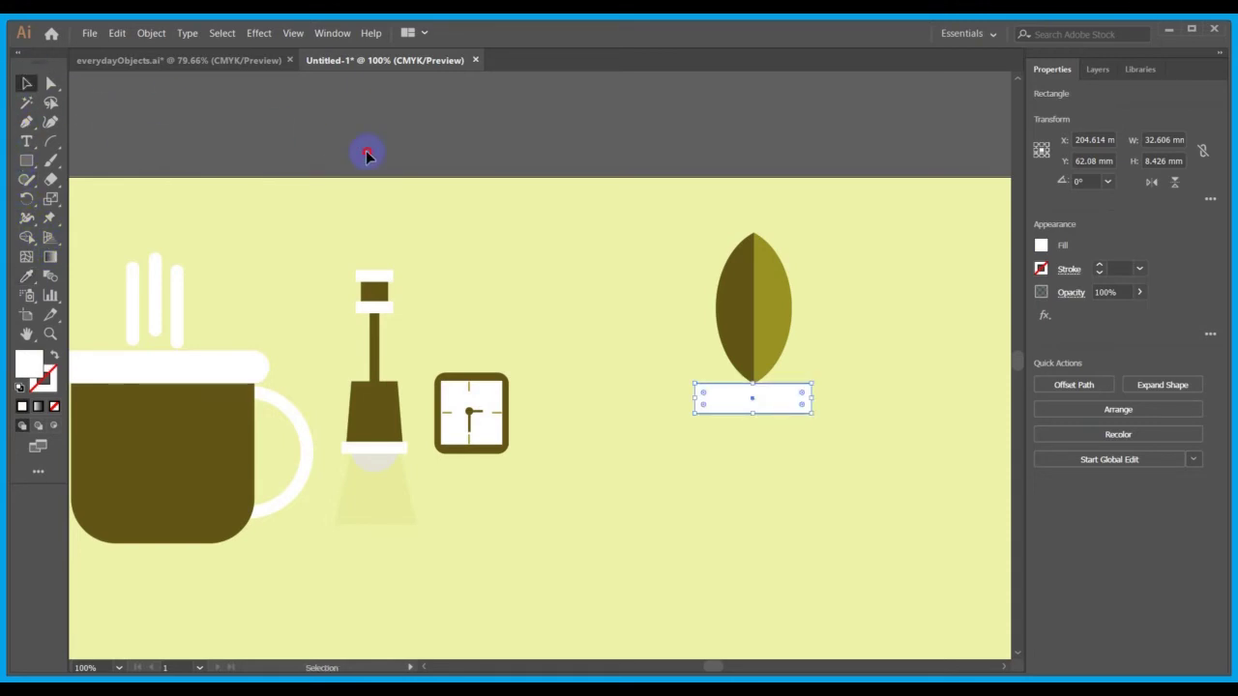
left_click(368, 154)
left_click_drag(733, 405, 727, 392)
- Copy the two-tone leaf and paste a duplicate in front of it
left_click(778, 418)
left_click(756, 324)
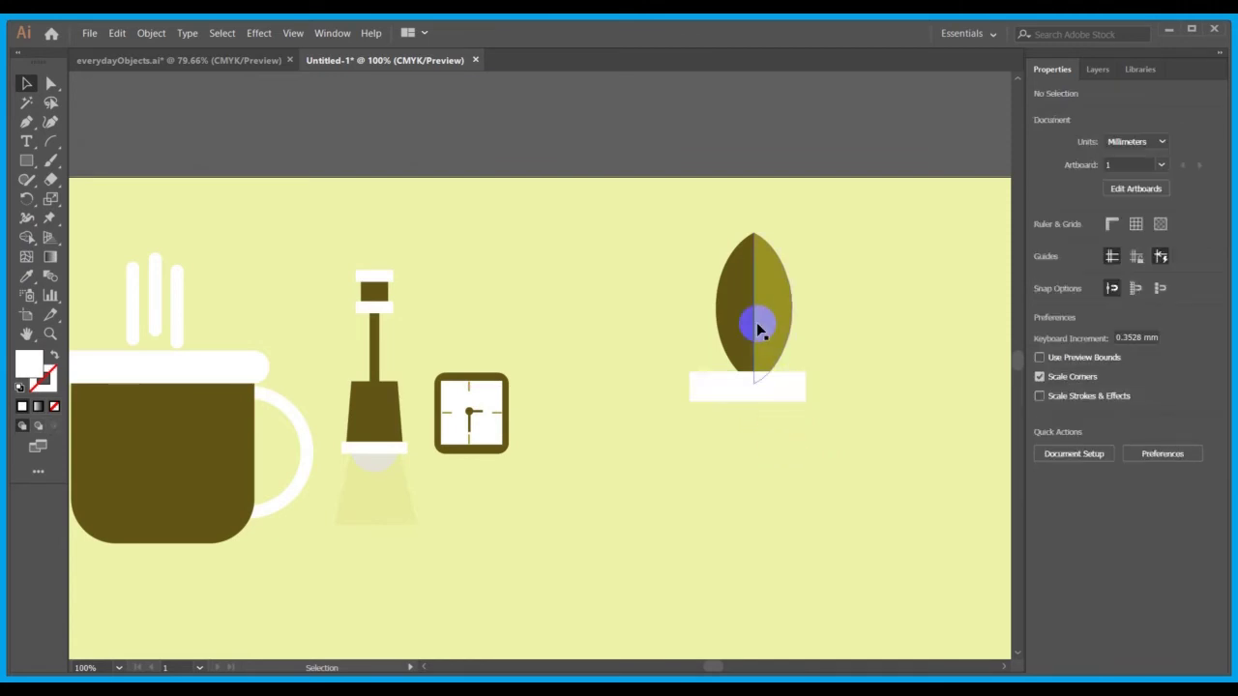
key("a")
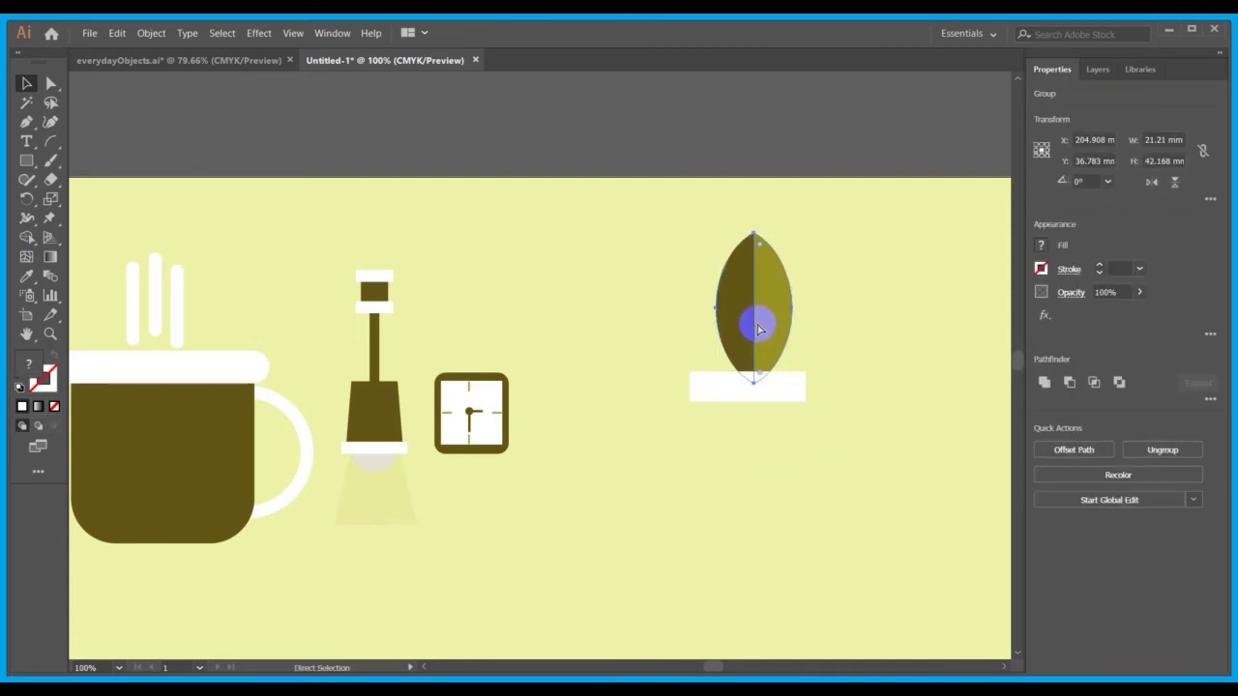
key("v")
key("a")
key("v")
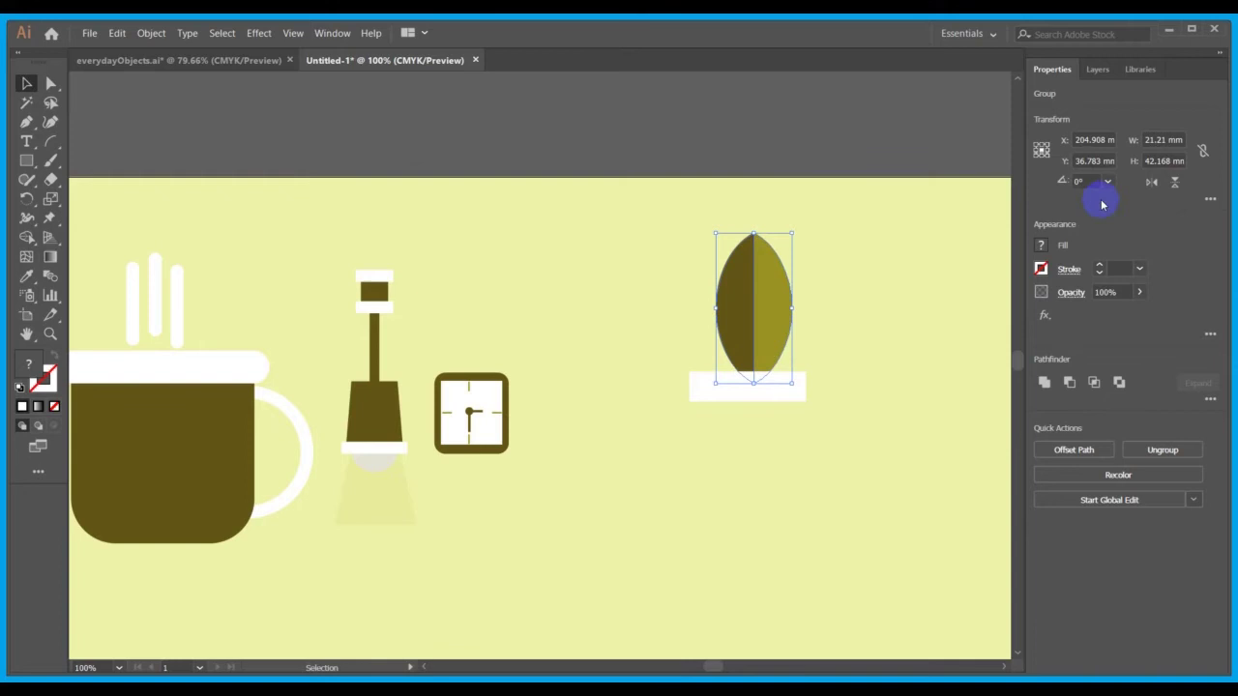
- Rotate the leaf copy to 120° and move it down to the right
left_click(1108, 182)
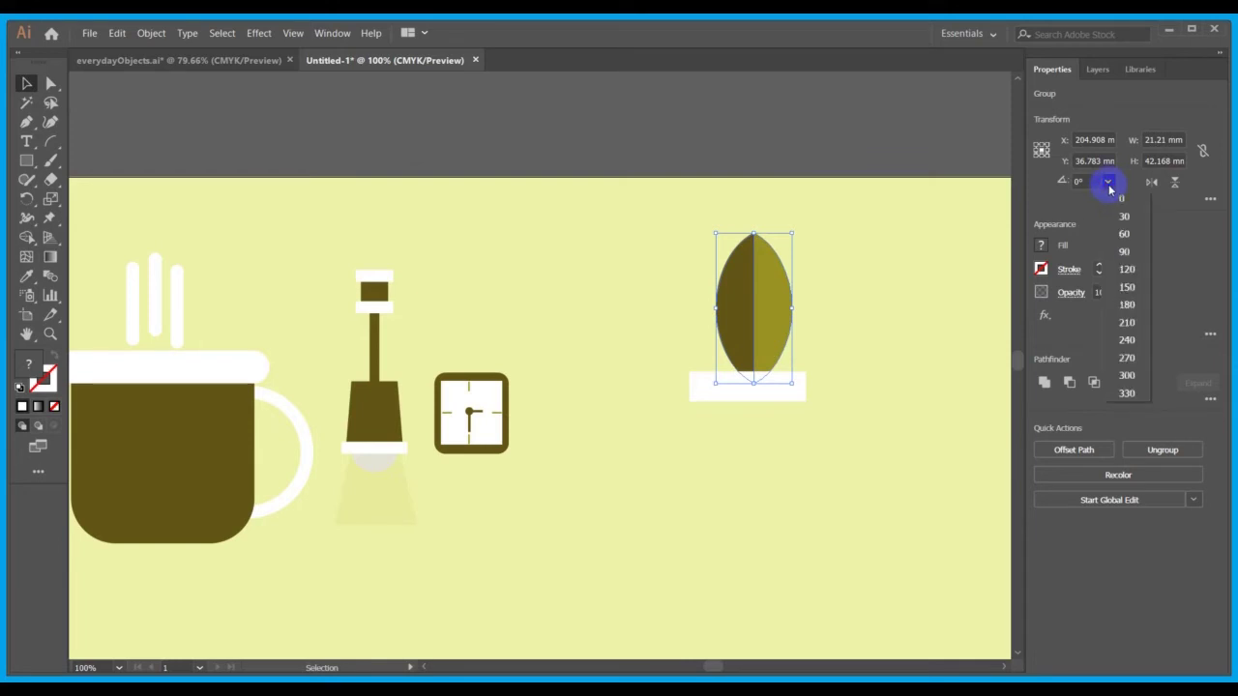
left_click(1129, 270)
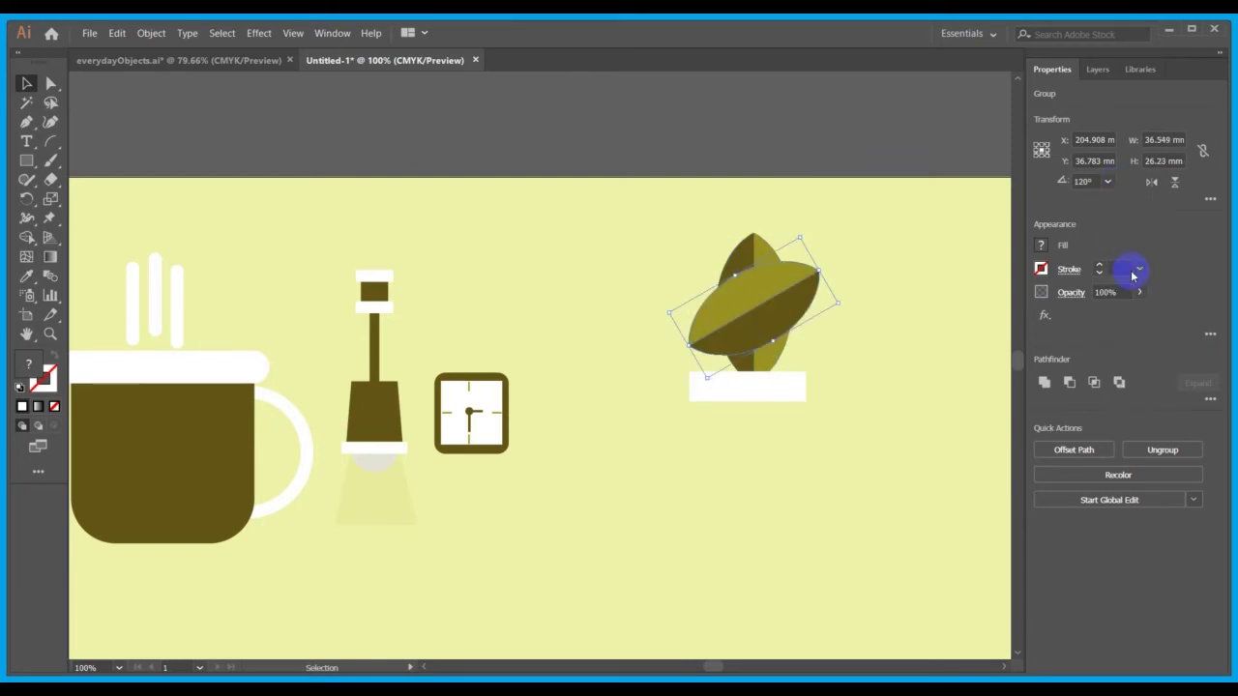
left_click(1108, 182)
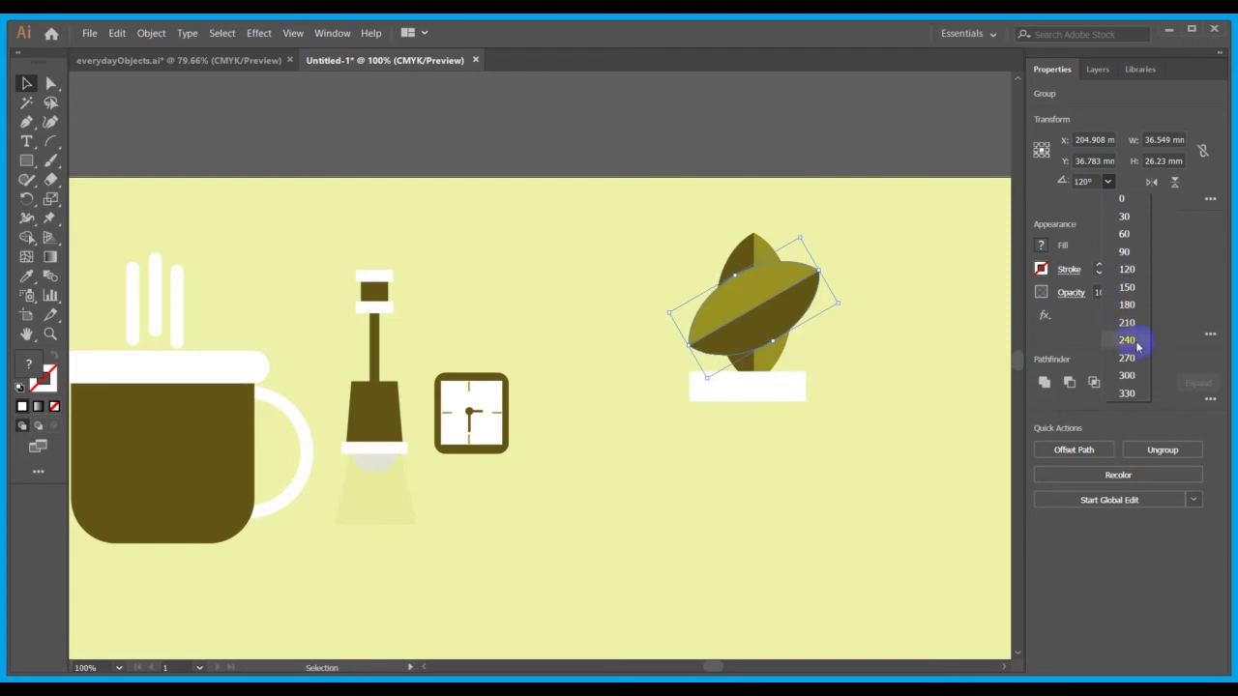
left_click(1127, 305)
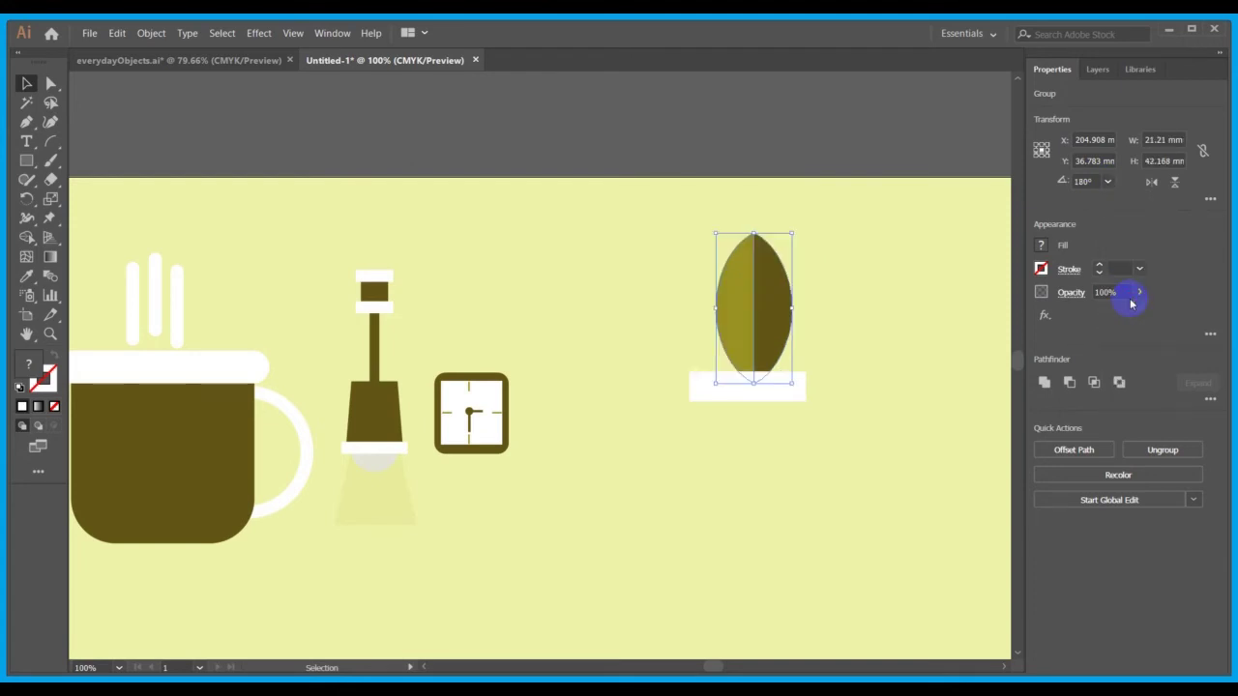
left_click(1108, 181)
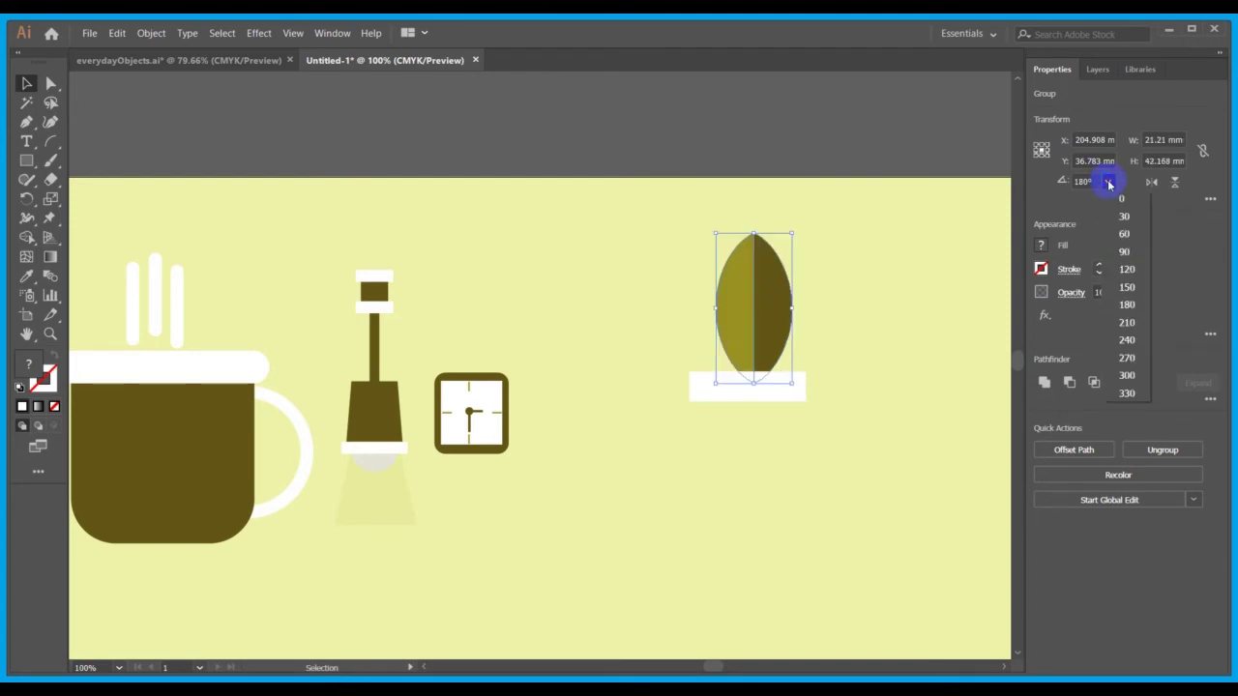
left_click(1128, 270)
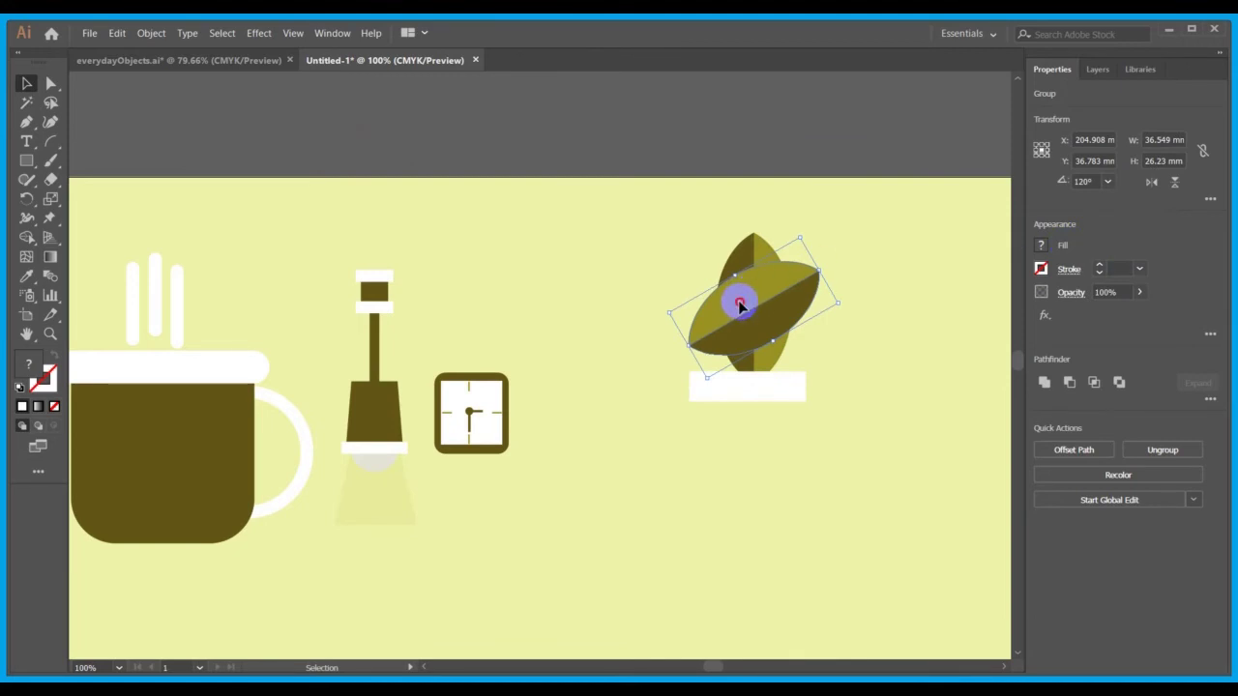
left_click_drag(740, 306, 784, 336)
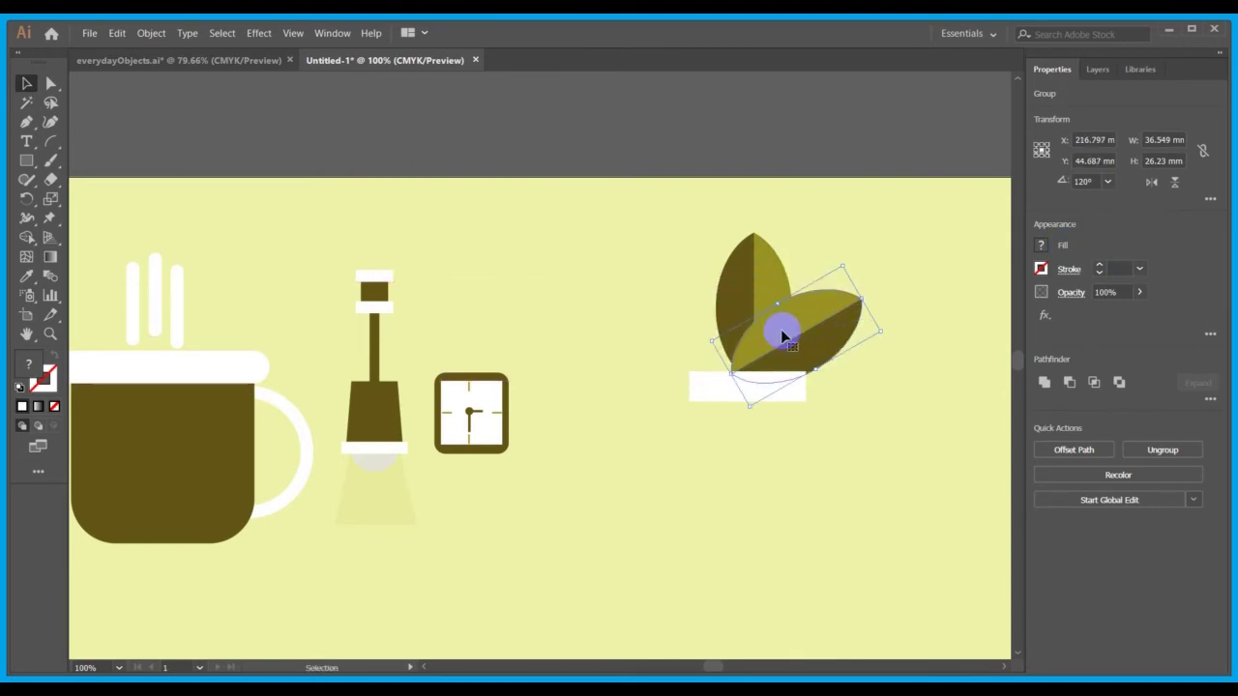
- Tilt the original leaf about 25° left and move it down onto the rim
left_click(757, 261)
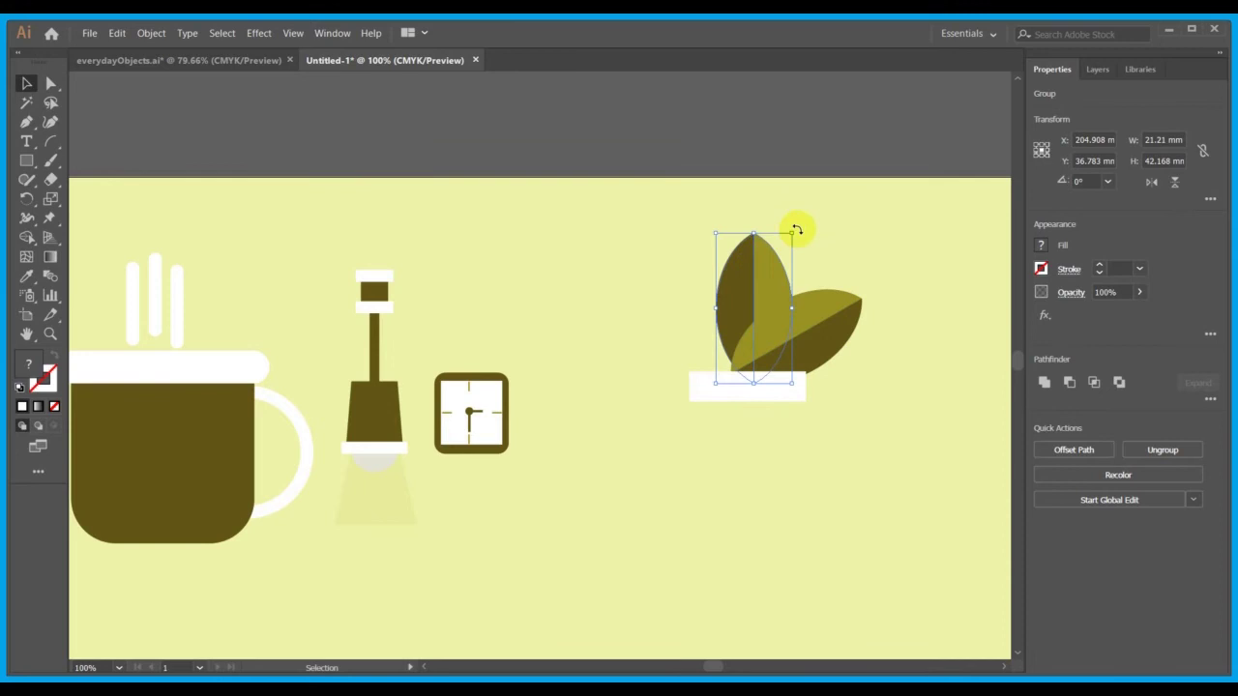
left_click_drag(796, 229, 754, 229)
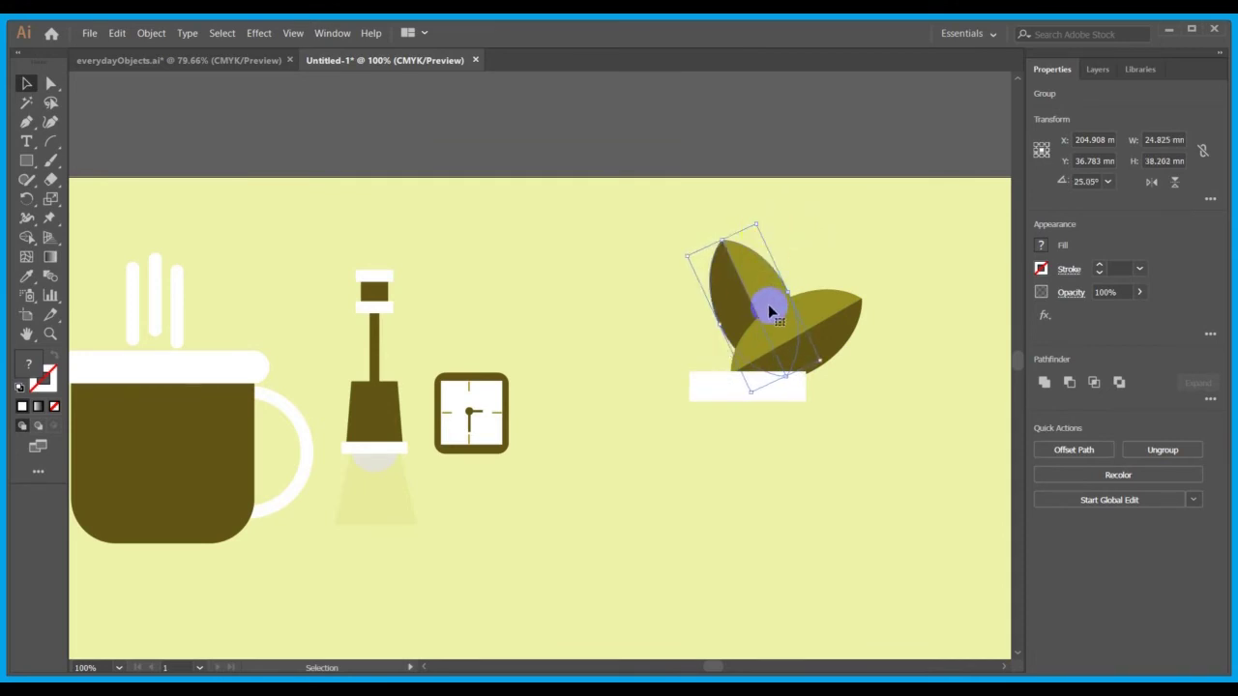
left_click_drag(768, 304, 741, 325)
left_click(884, 480)
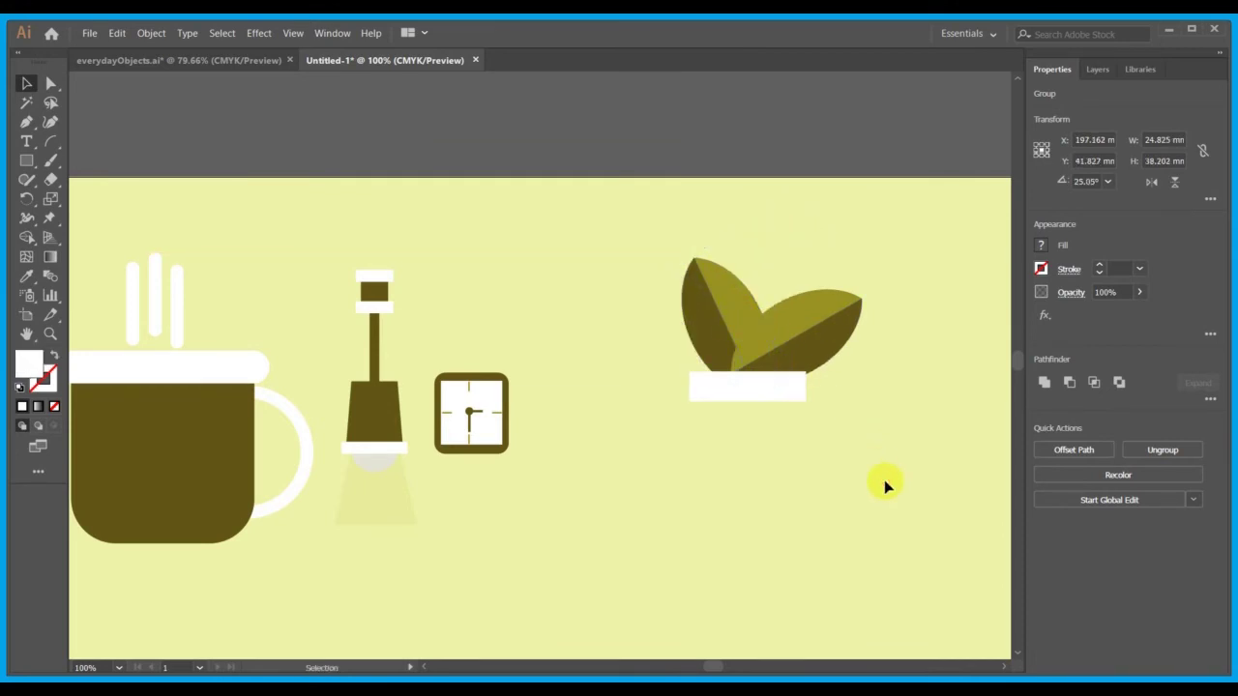
- Raise the right leaf slightly to about 40.7 mm Y, checking the everydayObjects.ai reference
left_click(840, 350)
left_click_drag(840, 351, 873, 315)
left_click_drag(808, 338, 805, 329)
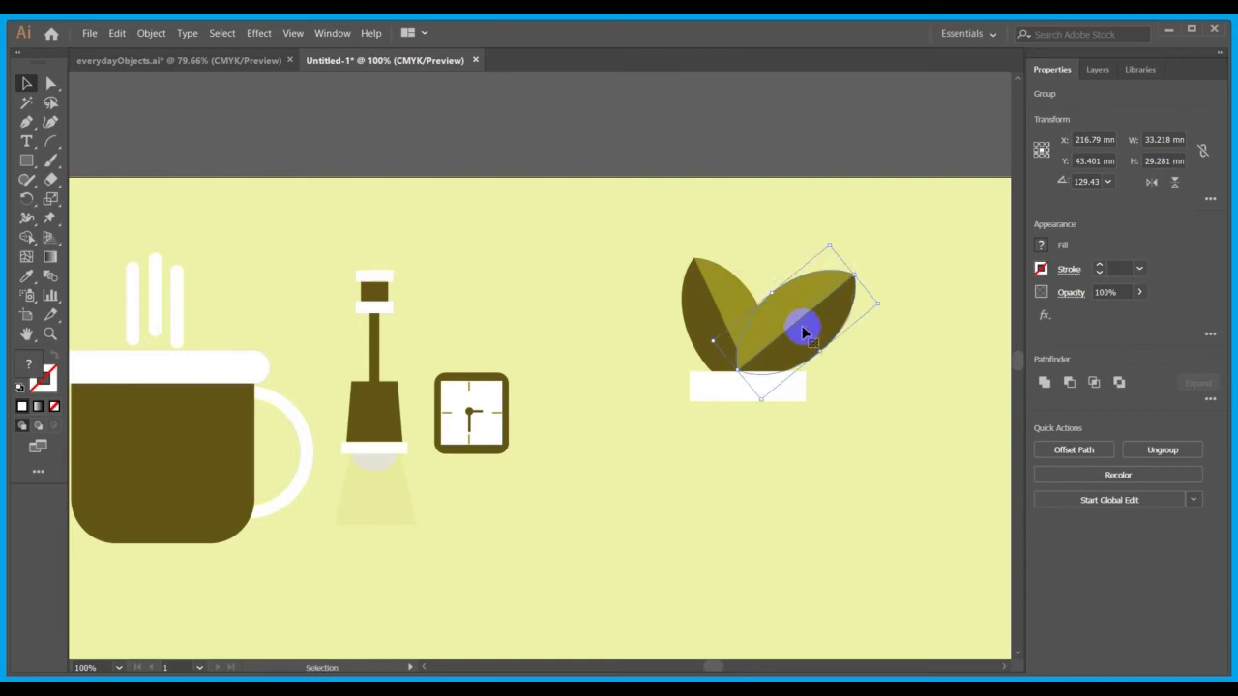
left_click(247, 63)
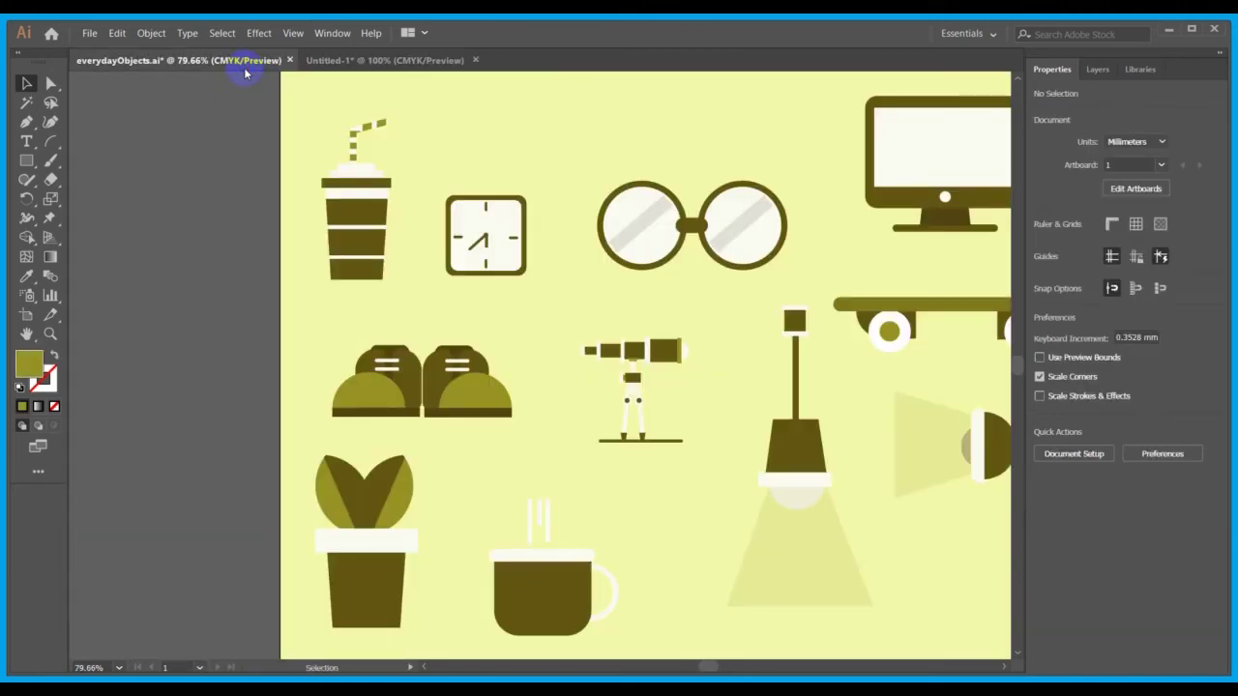
left_click(339, 61)
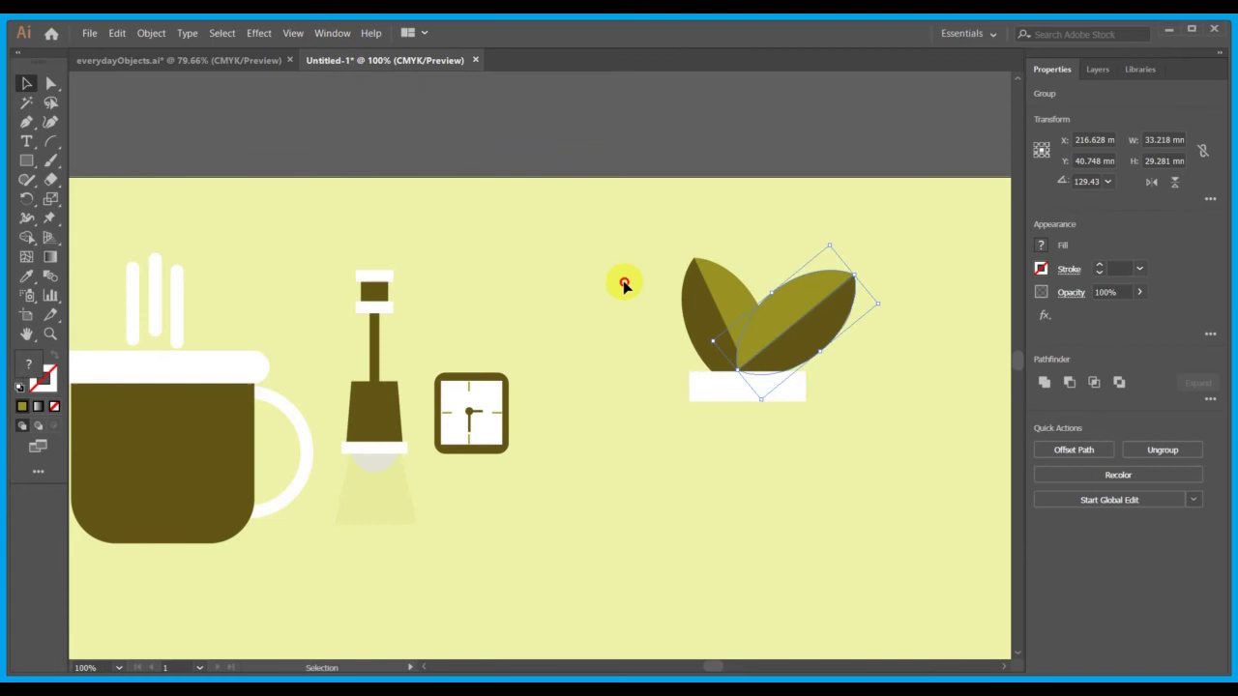
left_click(623, 280)
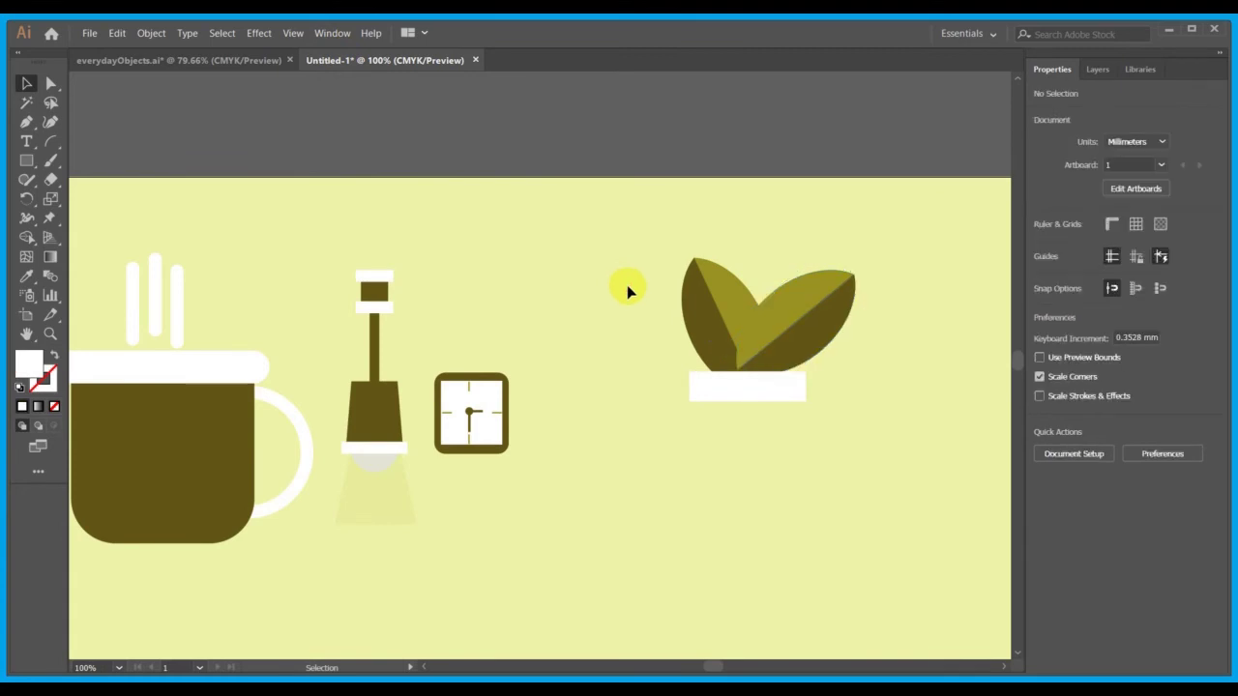
- Duplicate the rim below as a 27 × 24 mm pot body and round its bottom corners
left_click(733, 393)
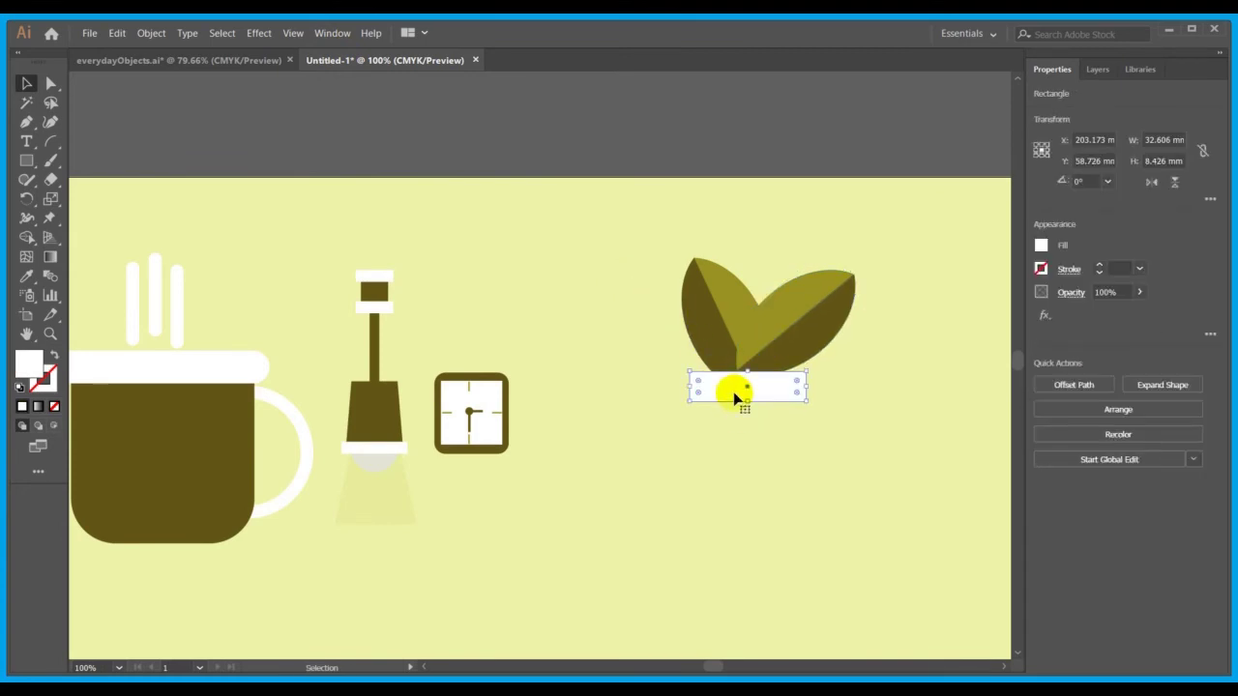
key("v")
left_click_drag(760, 394, 747, 479)
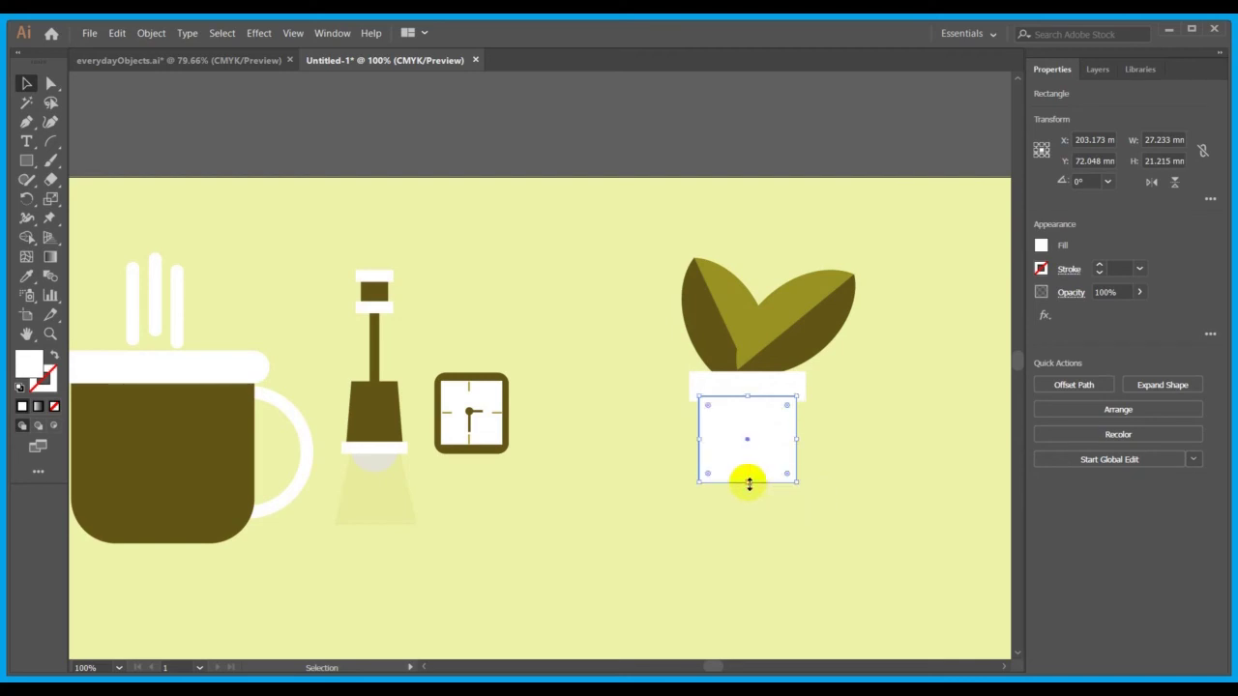
left_click(845, 523)
left_click(760, 448)
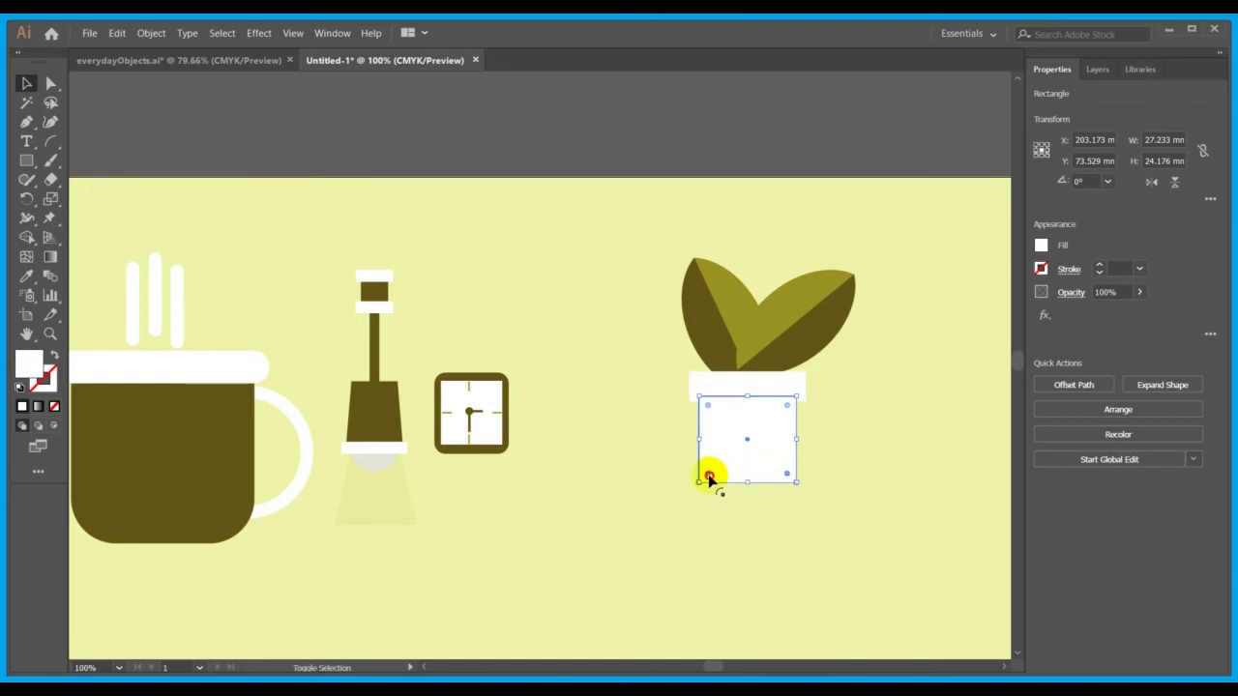
left_click_drag(709, 477, 708, 477)
left_click(729, 524)
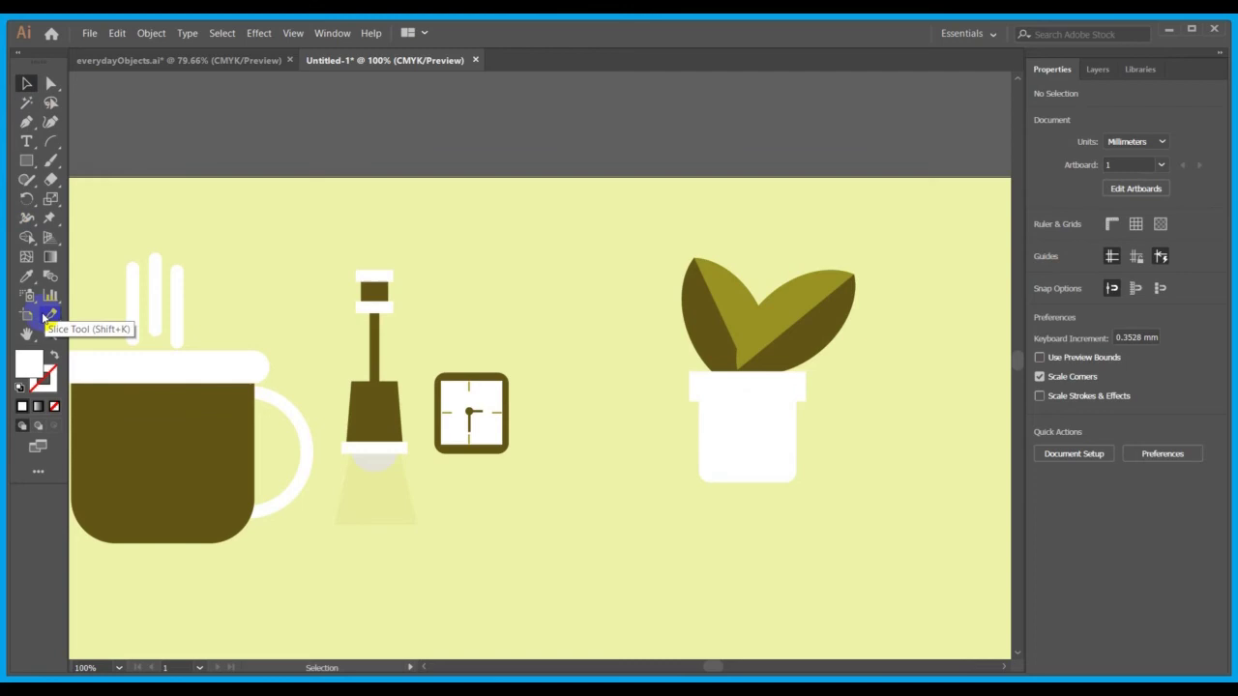
- Fill the pot body with the dark brown sampled from the cup
left_click(26, 275)
left_click(138, 380)
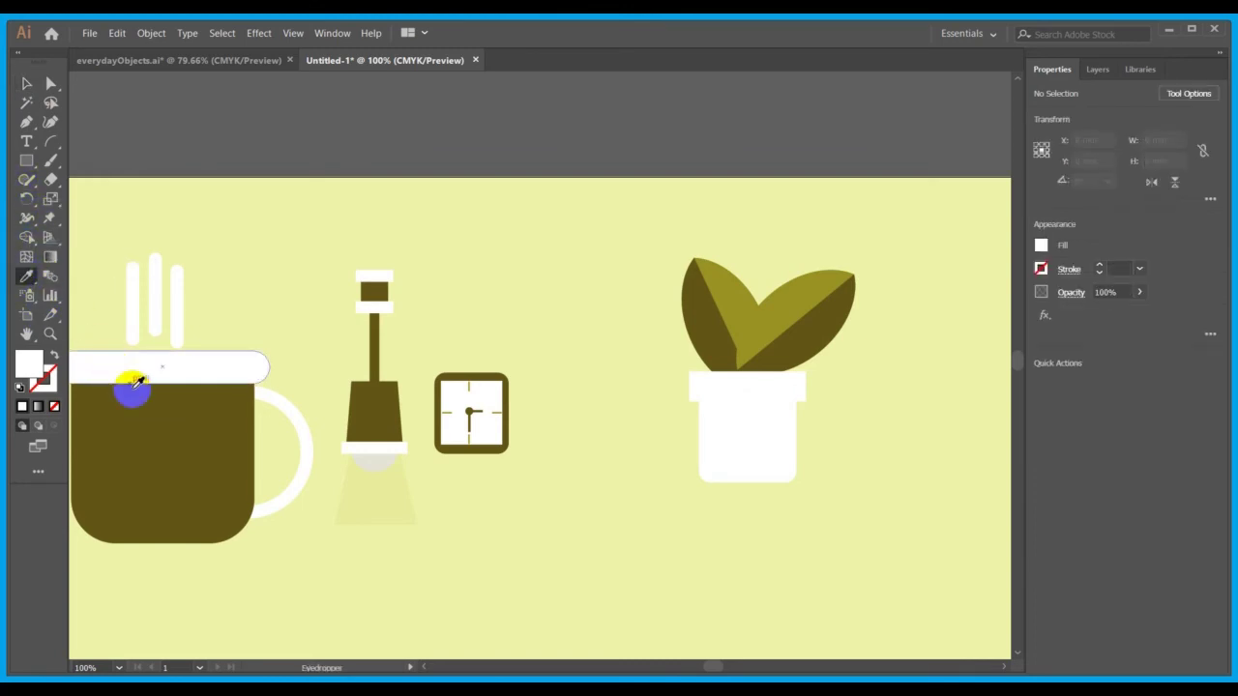
left_click(146, 424)
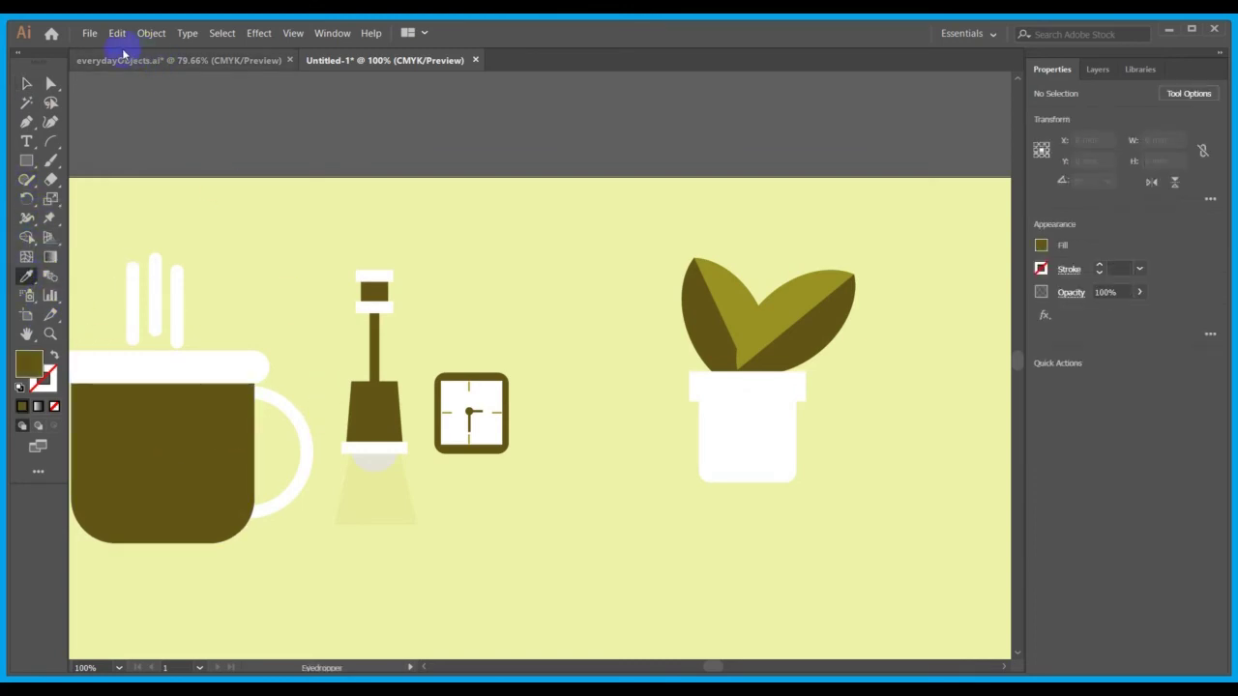
left_click(26, 83)
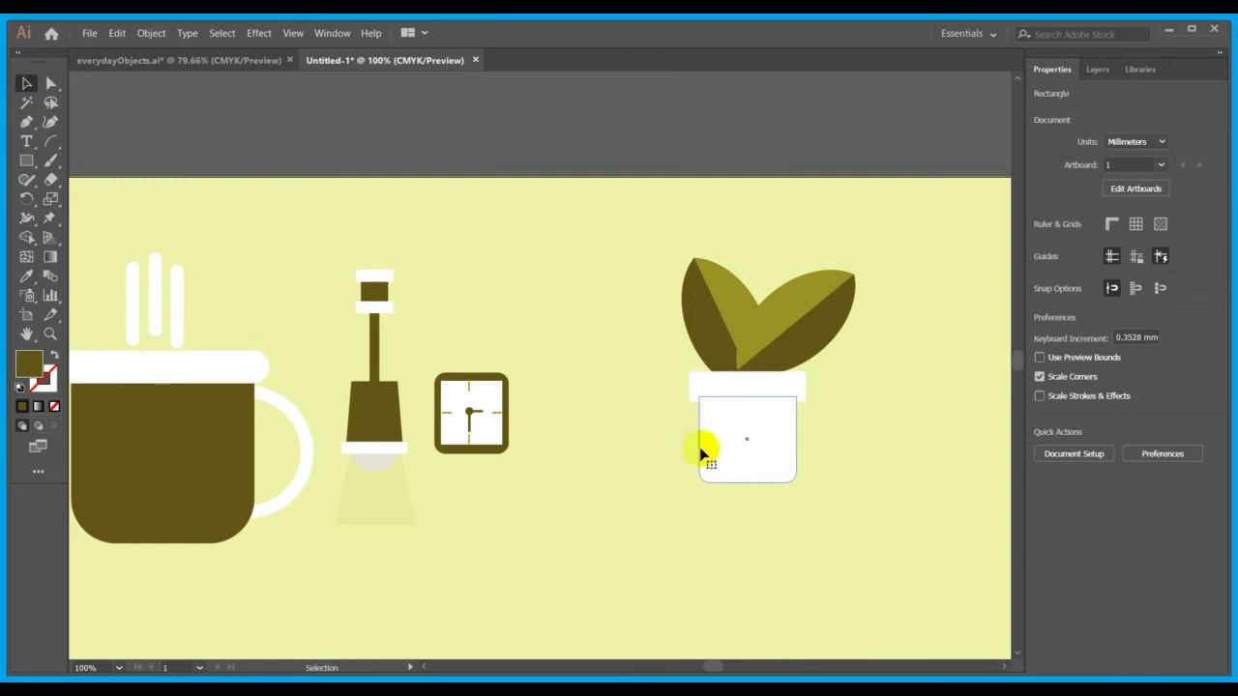
left_click(706, 443)
left_click(27, 276)
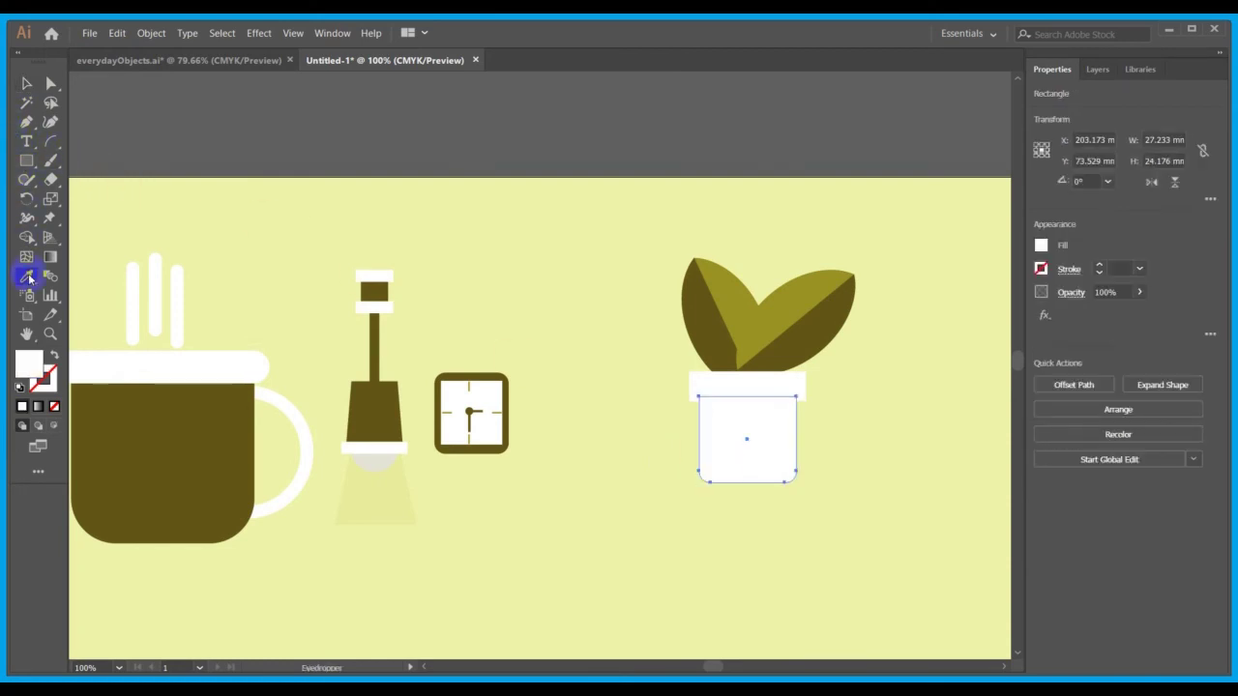
left_click(161, 431)
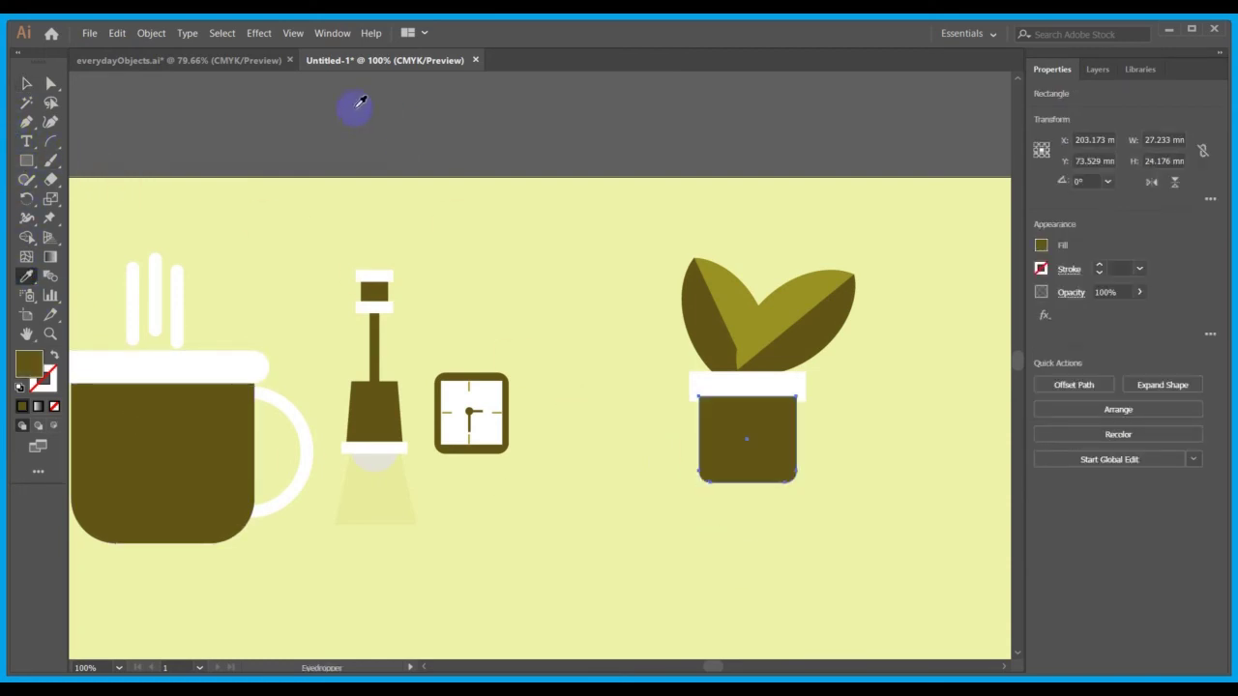
left_click(39, 87)
left_click(222, 132)
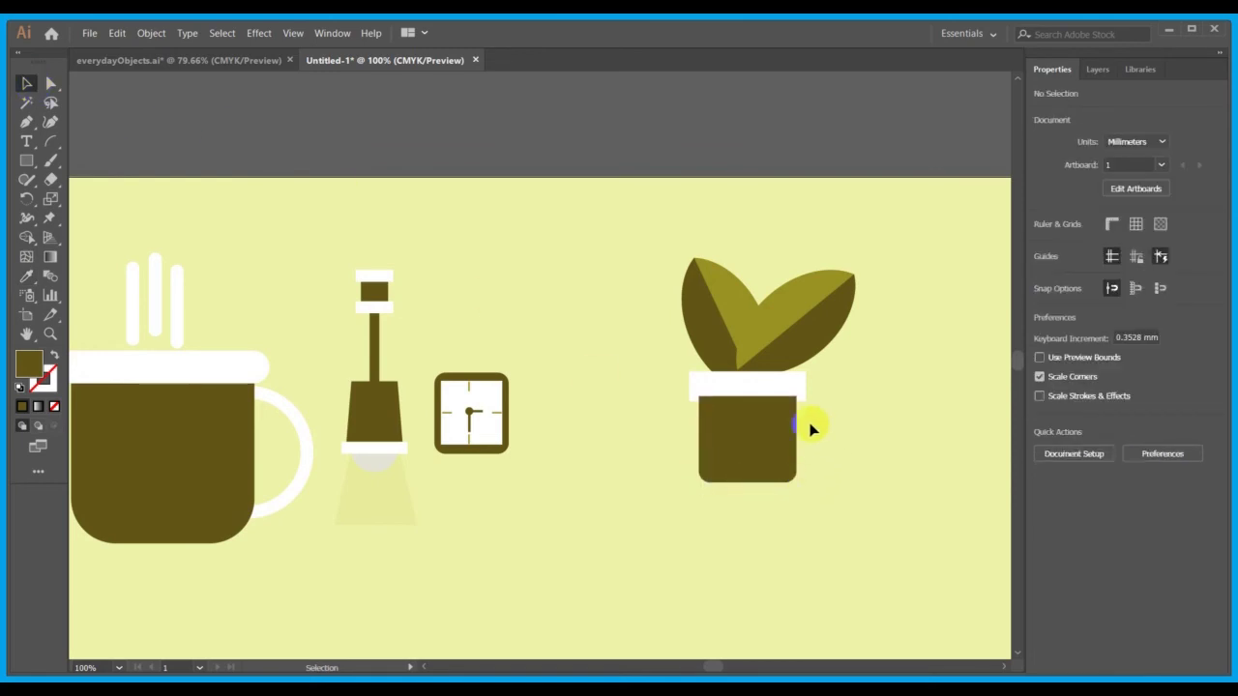
- Bring the white rim to the front, over the pot's top edge
left_click(791, 380)
right_click(791, 380)
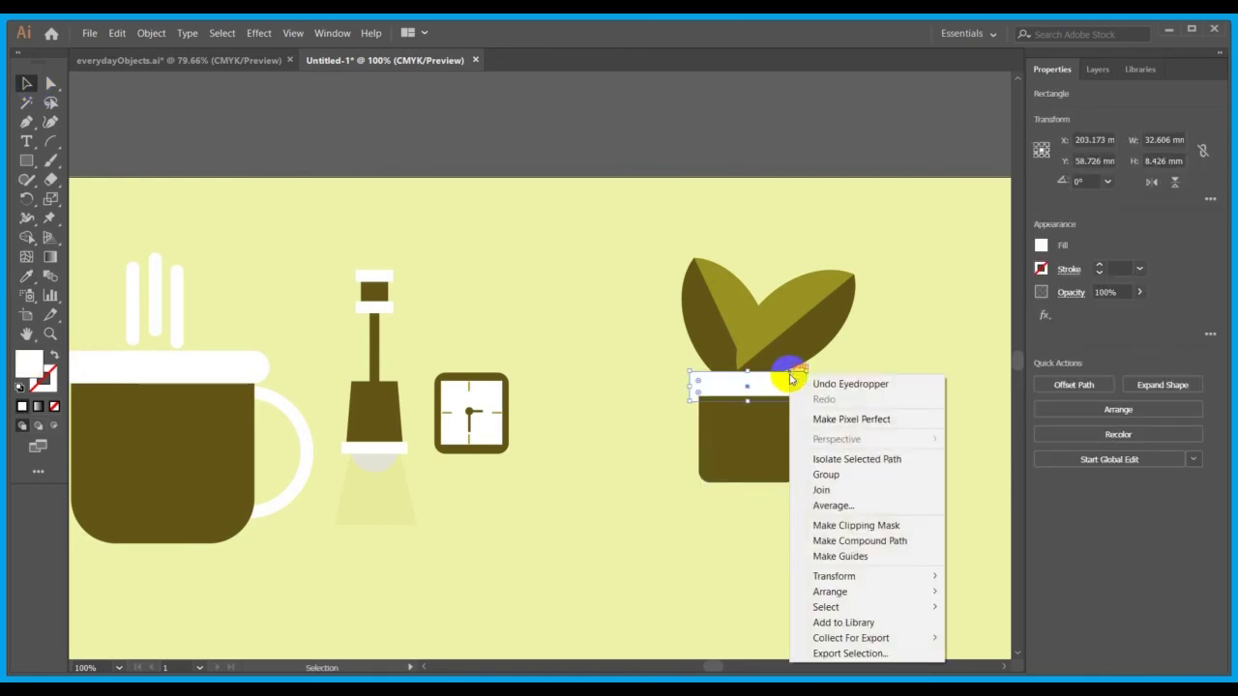
left_click(963, 592)
left_click(903, 535)
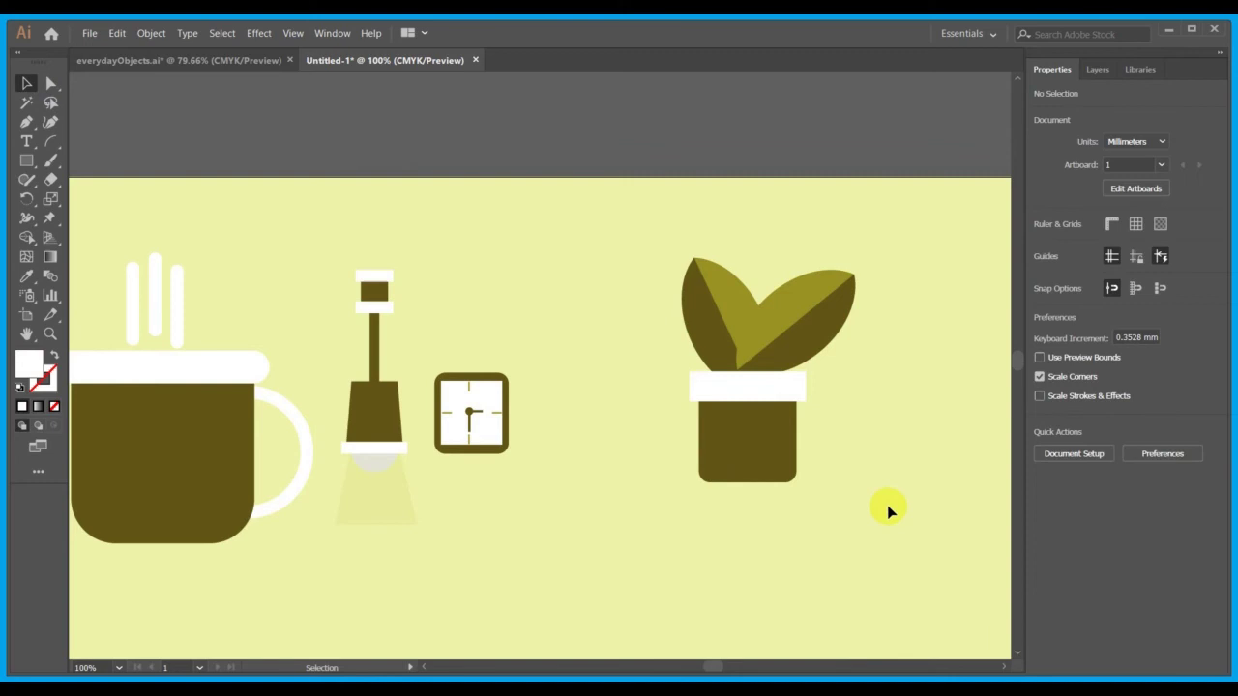
- Horizontally center the white rim and the pot on each other
left_click_drag(826, 527, 690, 387)
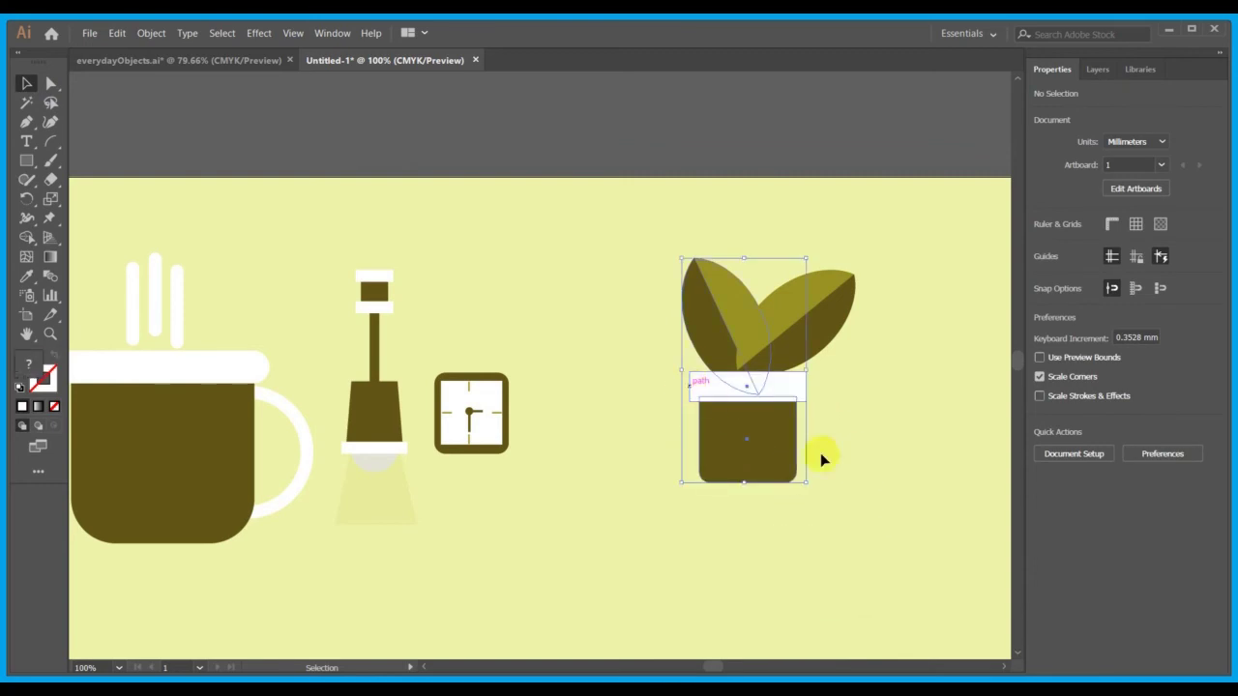
left_click(840, 435)
scroll(840, 435, "up", 5)
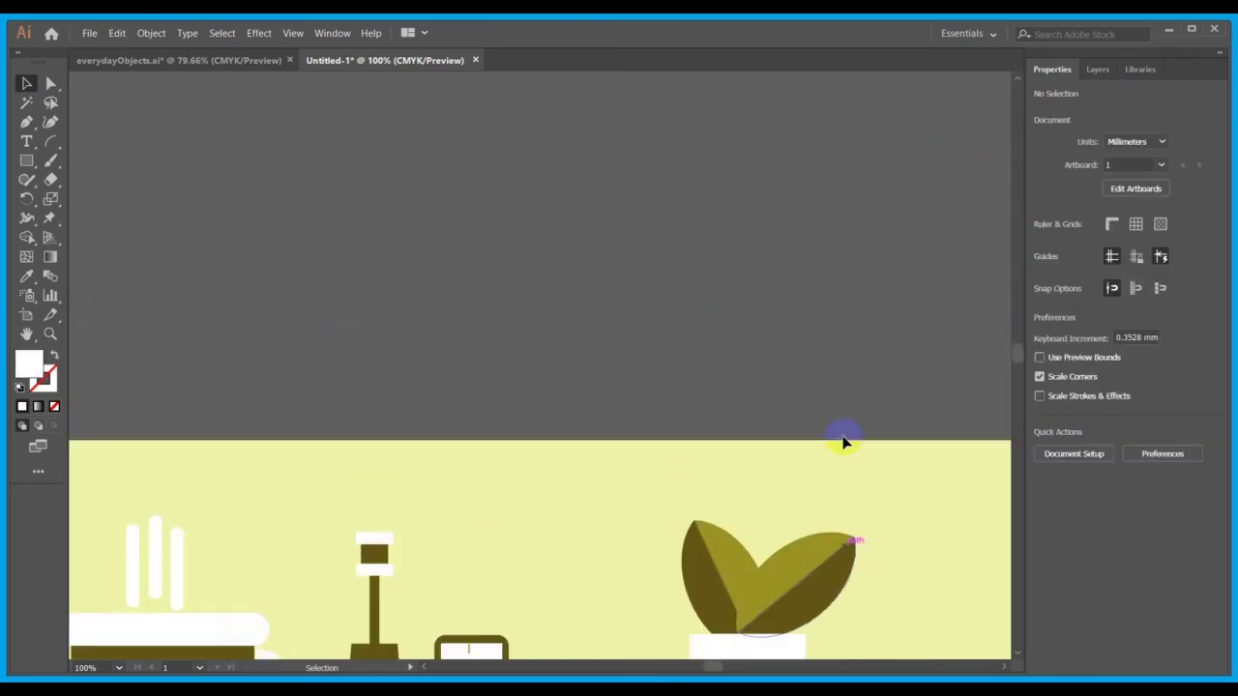
scroll(841, 435, "down", 7)
left_click_drag(791, 416, 718, 295)
left_click(793, 277)
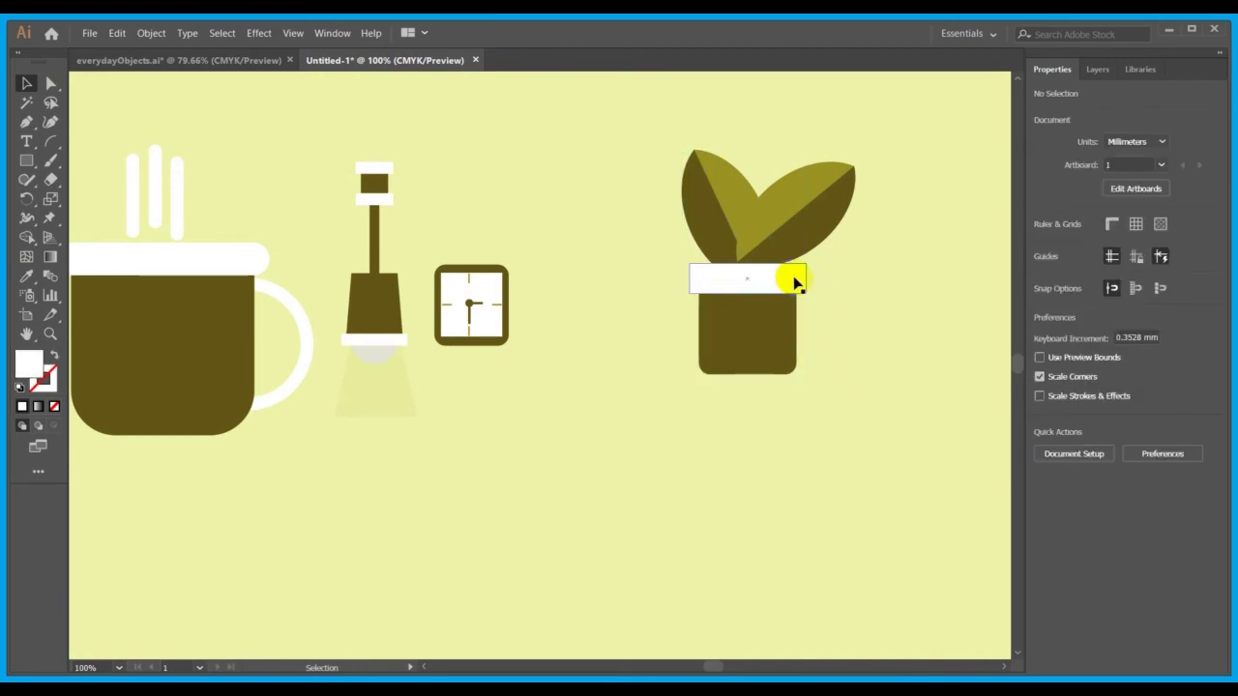
left_click(784, 343, "shift")
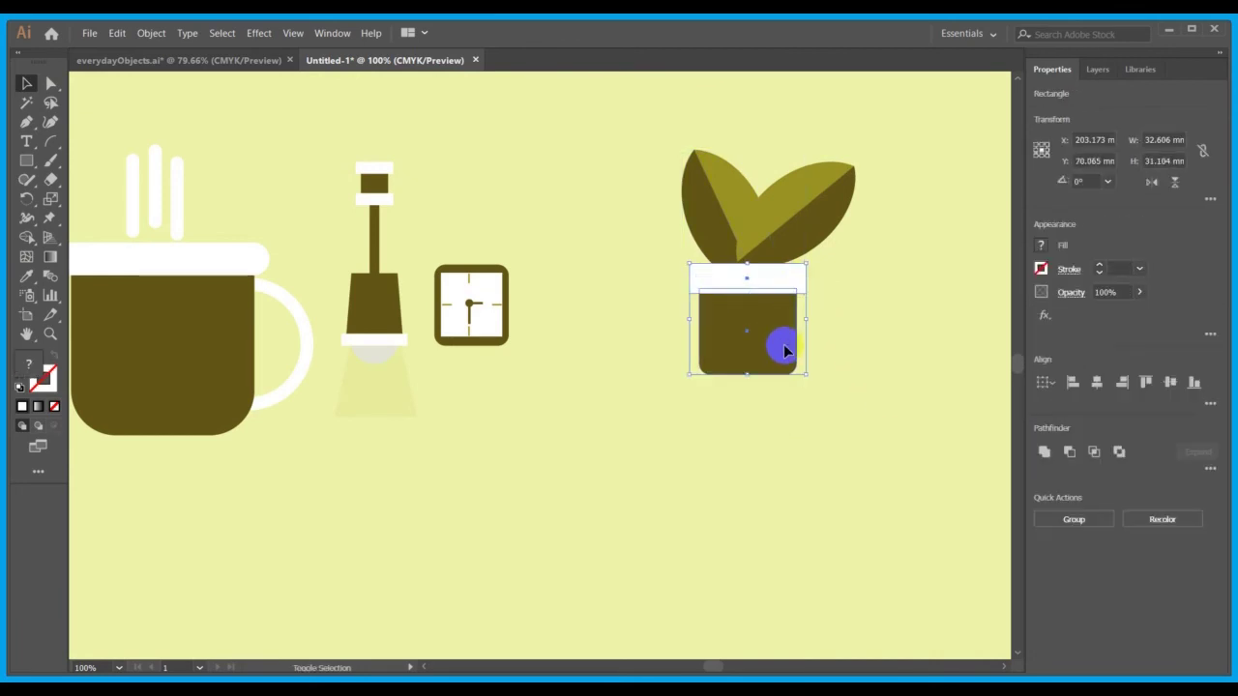
left_click(1096, 382)
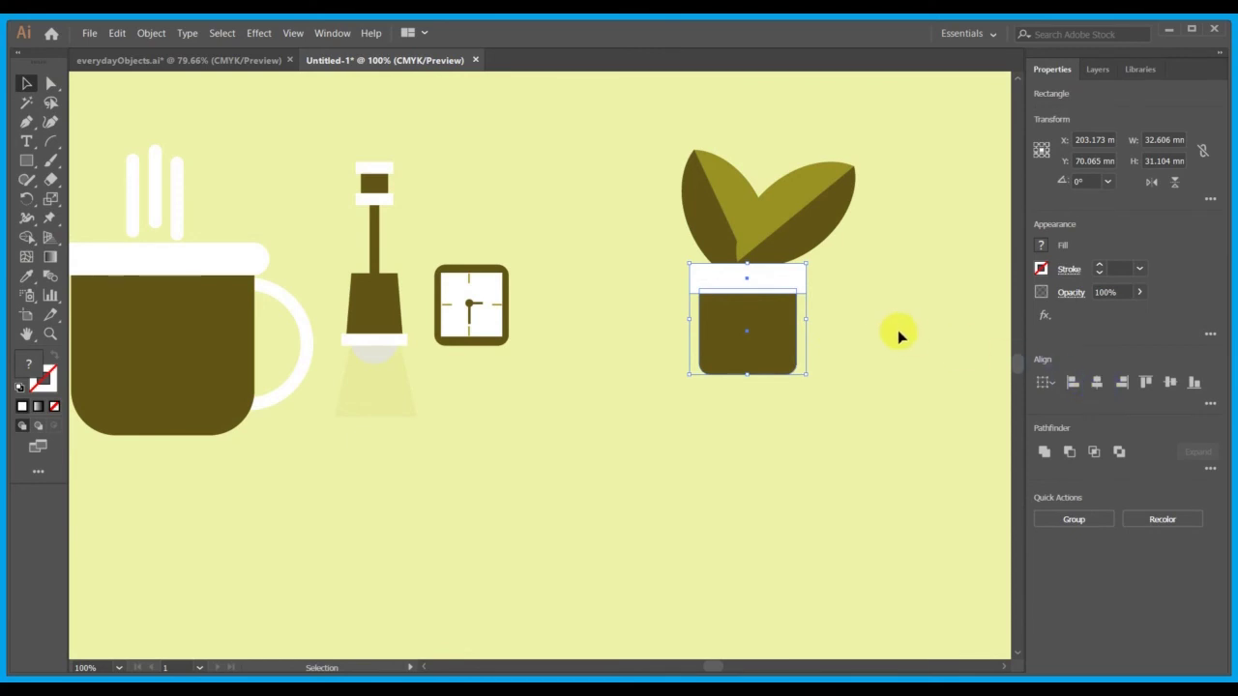
left_click(860, 323)
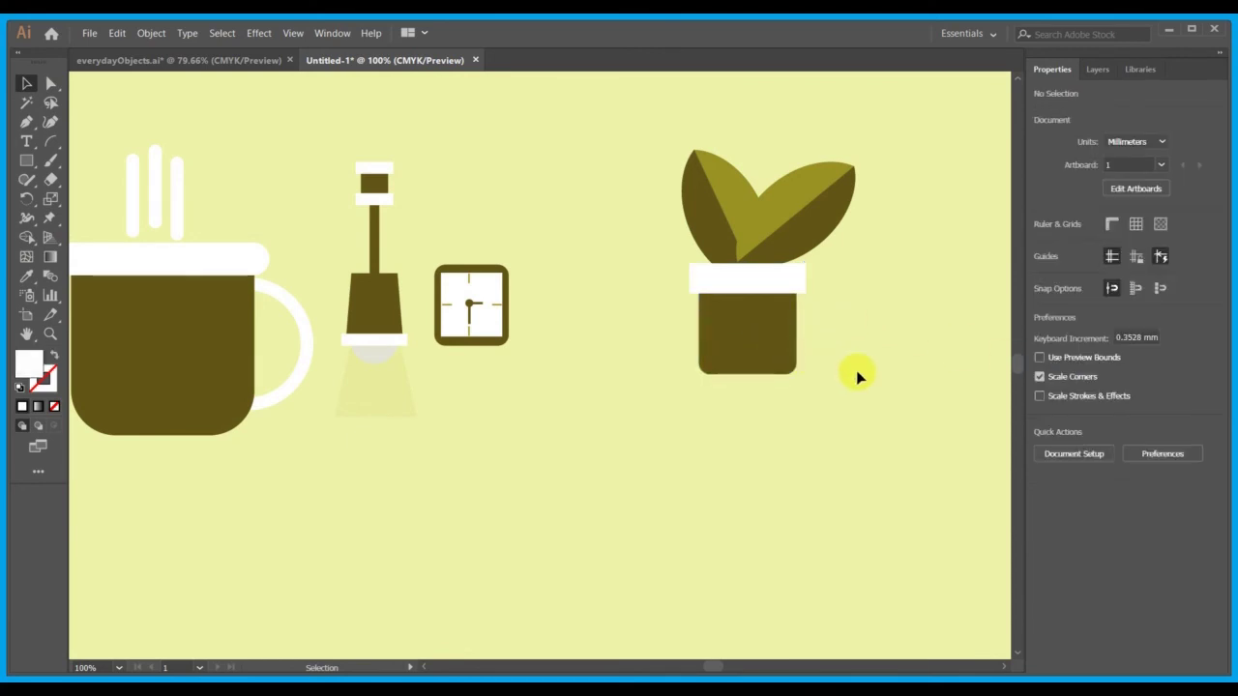
- Copy and paste the whole plant, then square the copy's pot corners to R 0 mm
left_click_drag(855, 418, 646, 129)
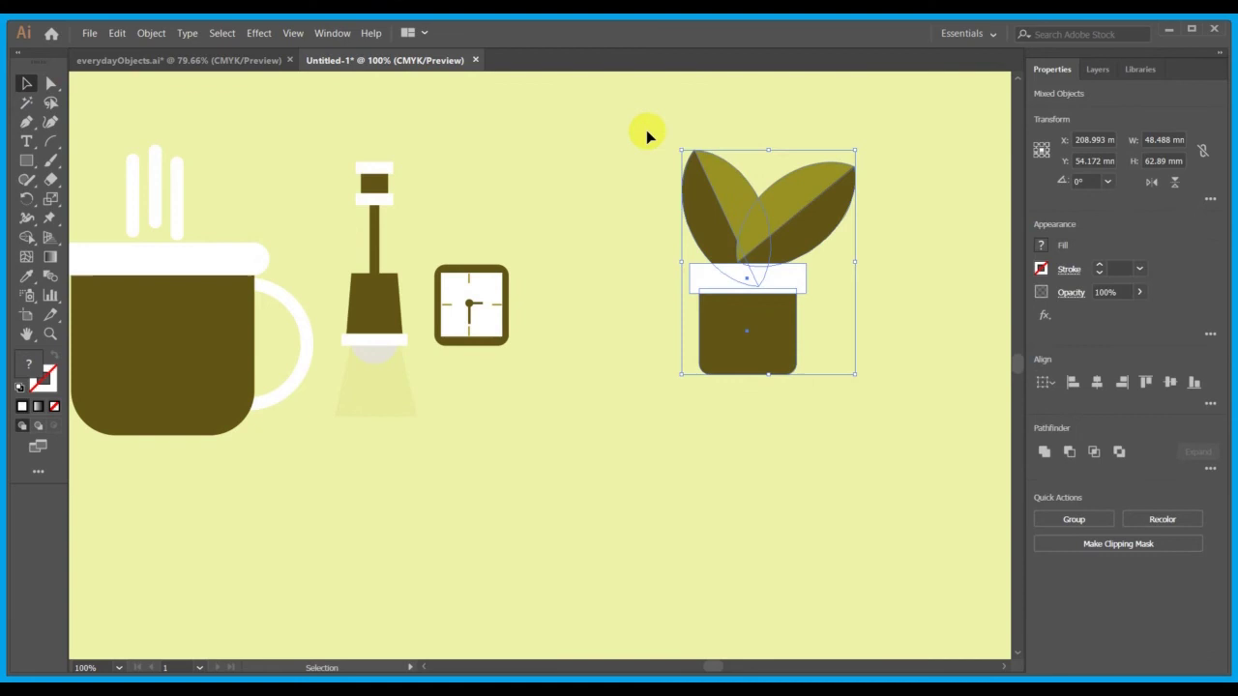
key("ctrl+c")
key("ctrl+v")
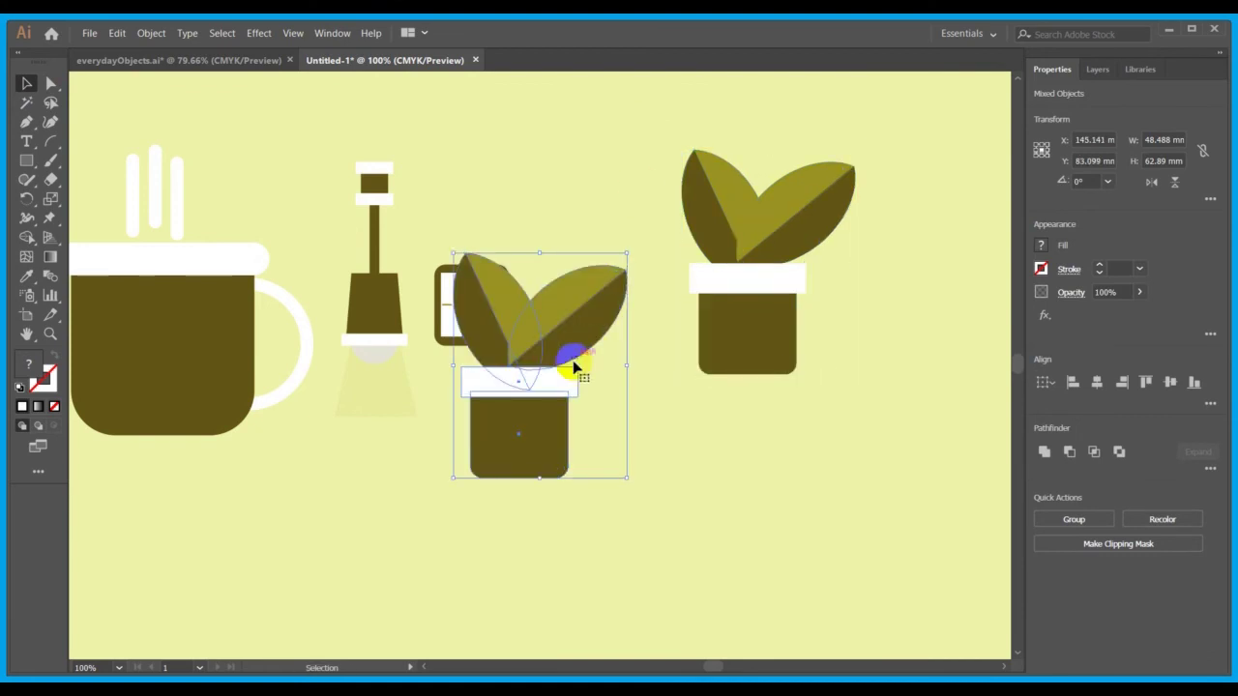
left_click(632, 525)
right_click(547, 455)
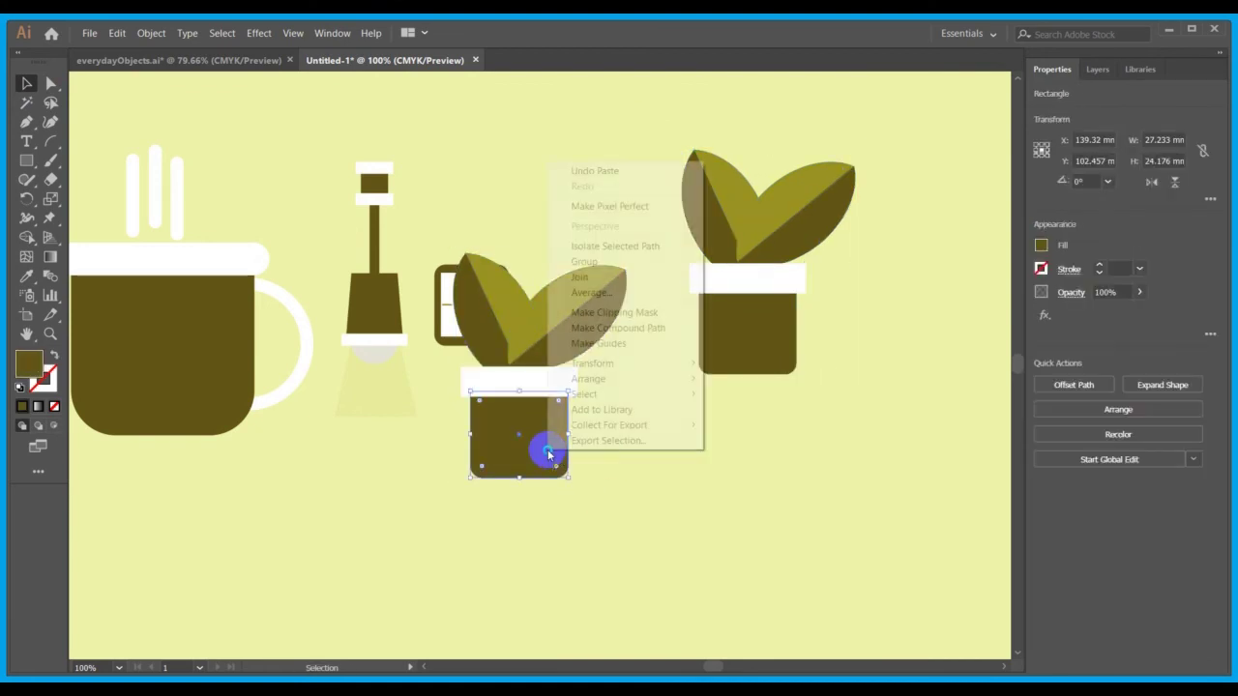
left_click_drag(558, 469, 566, 491)
left_click(564, 488)
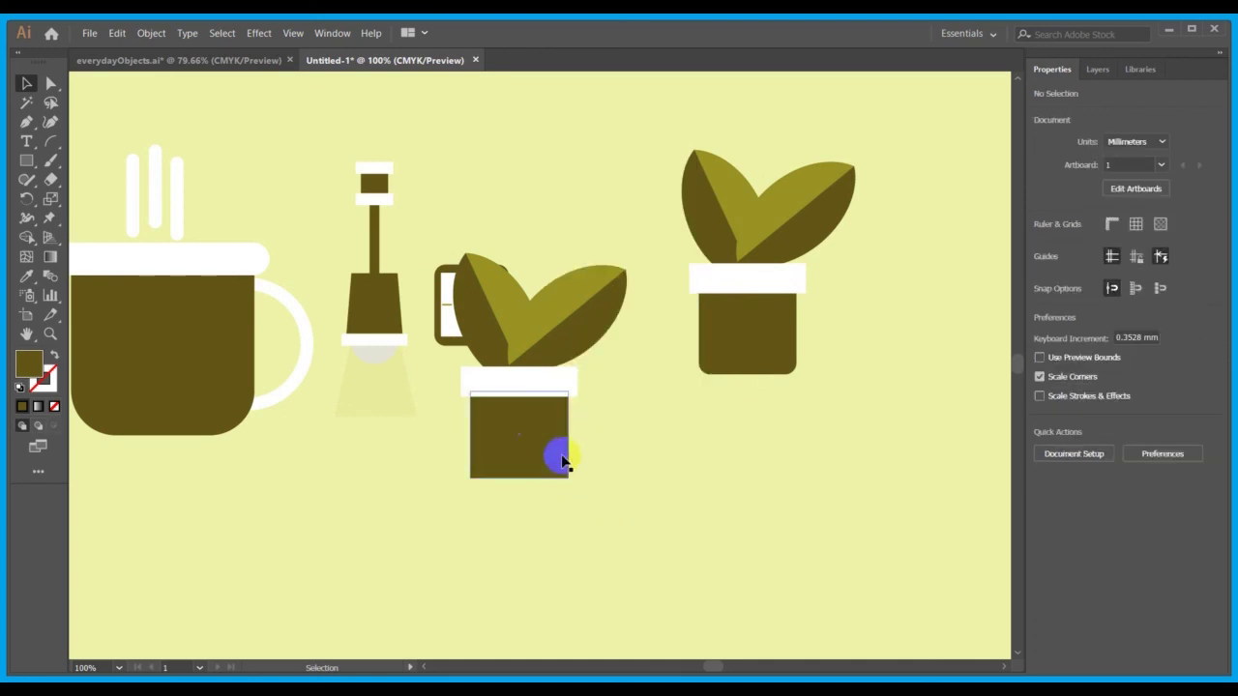
- Nudge the copied pot's bottom-right anchor left and bottom-left anchor right to taper it
left_click(49, 83)
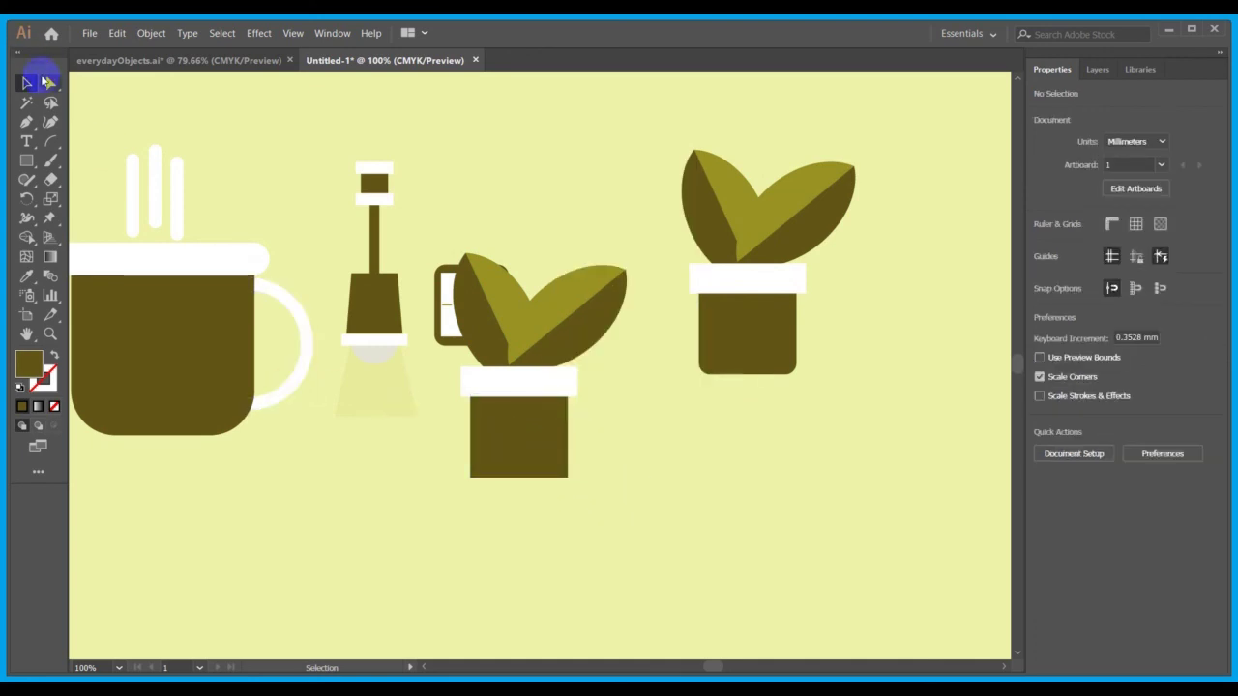
left_click(492, 428)
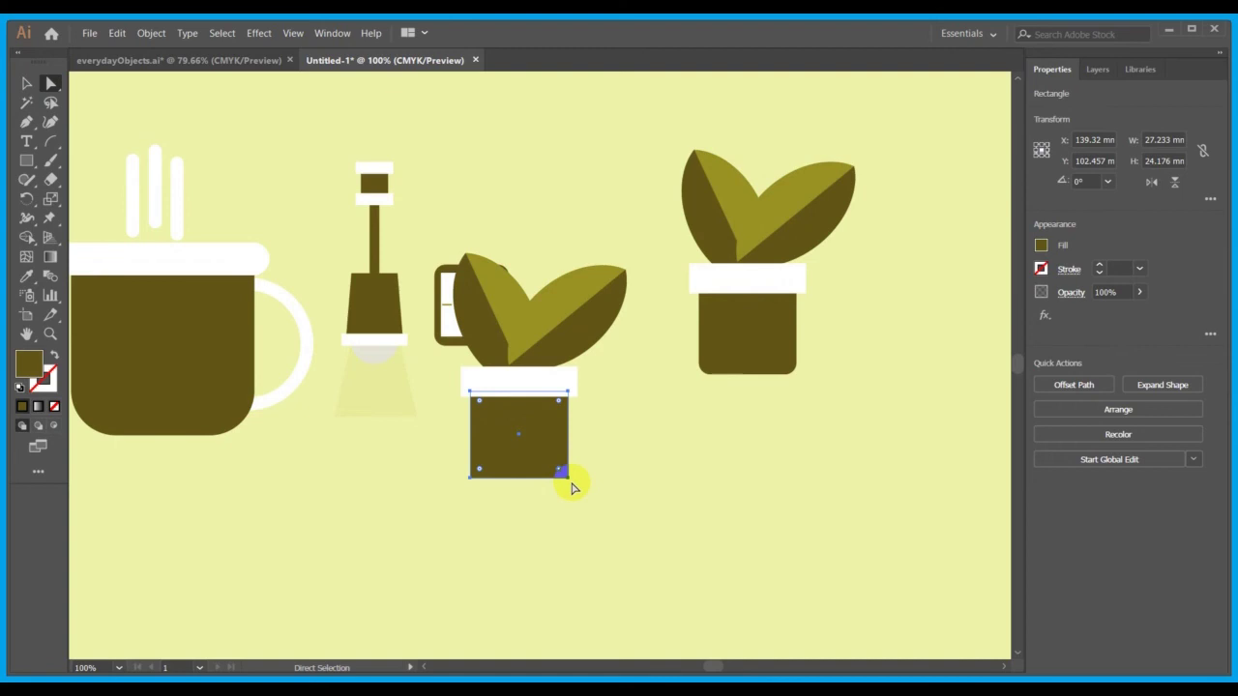
left_click(559, 470)
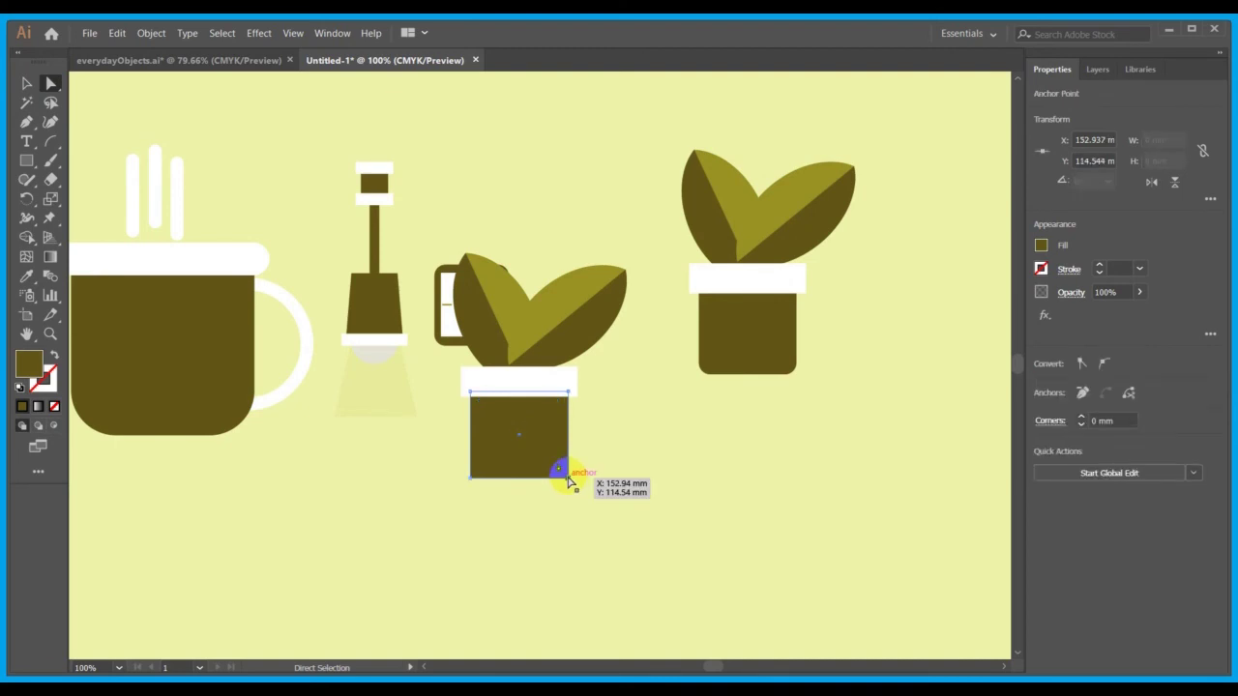
key("Left")
key("Left")
key("Left")
key("Left")
key("Left")
left_click(500, 480)
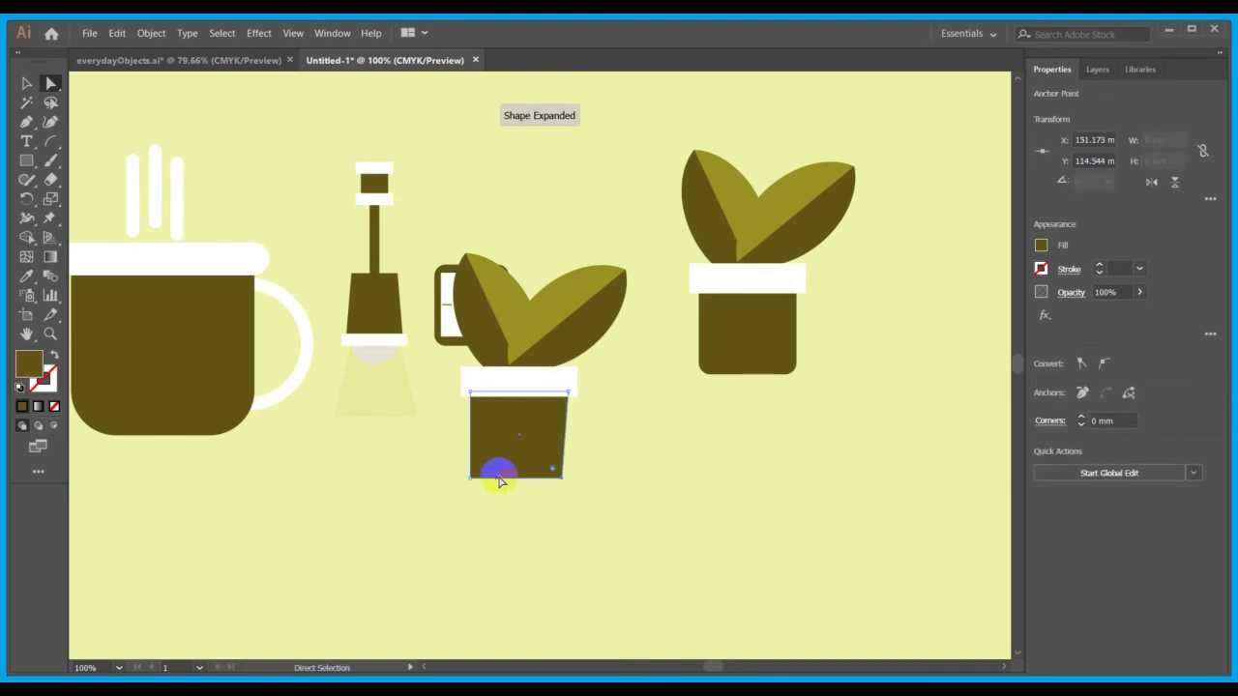
left_click(471, 475)
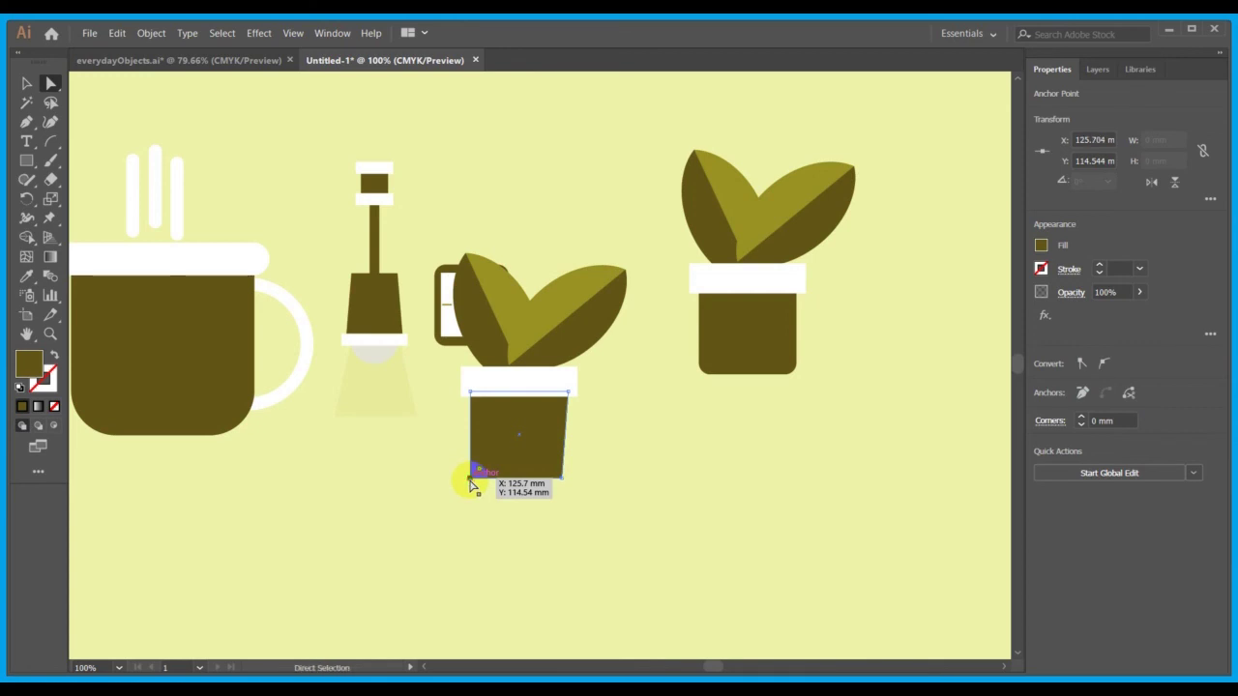
key("Right")
key("Right")
key("Right")
key("Right")
key("Right")
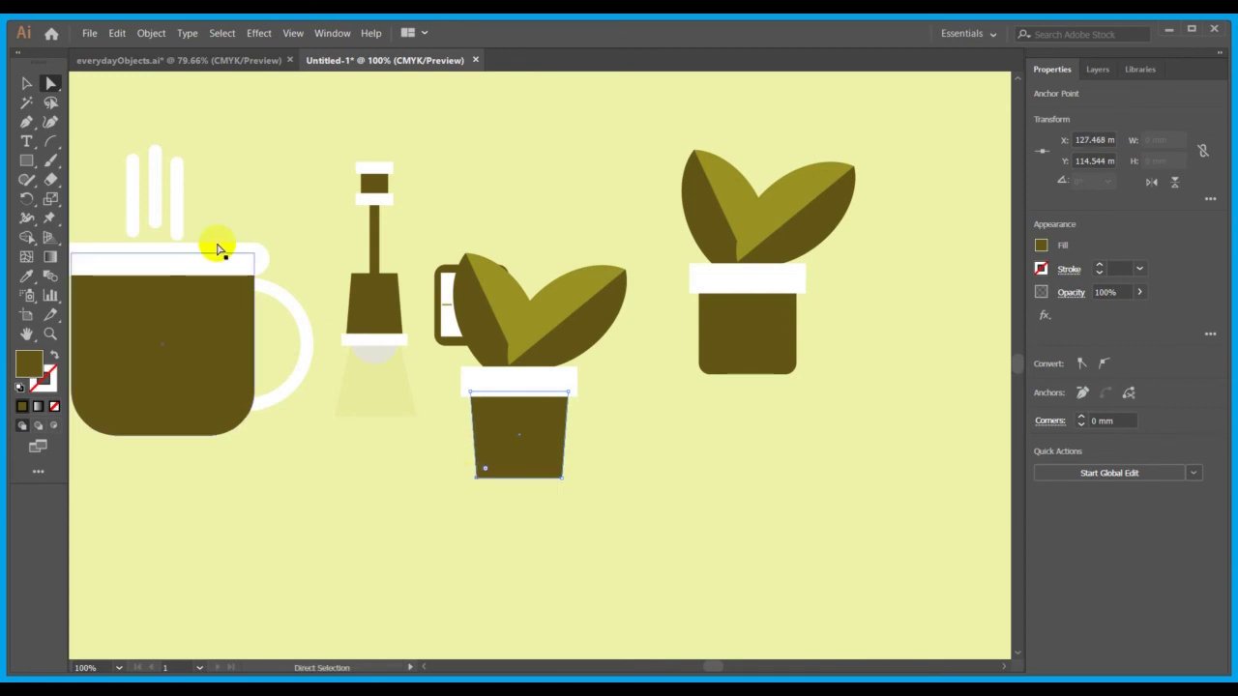
left_click(27, 83)
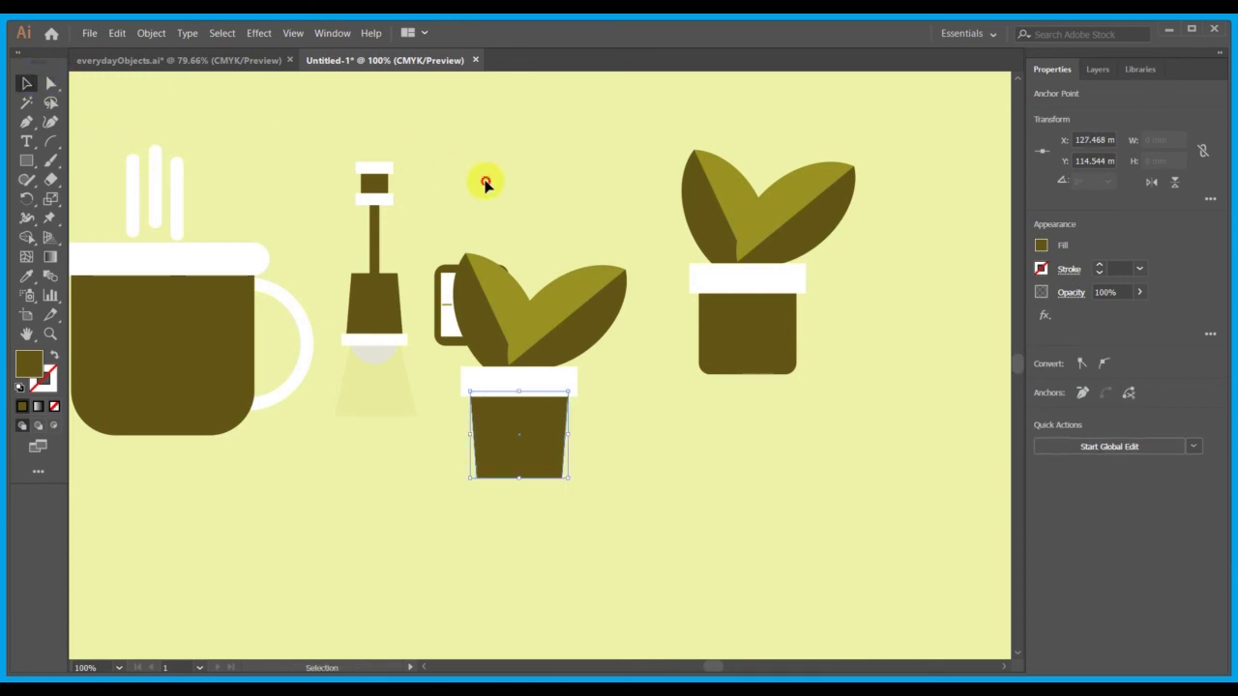
left_click_drag(631, 512, 475, 340)
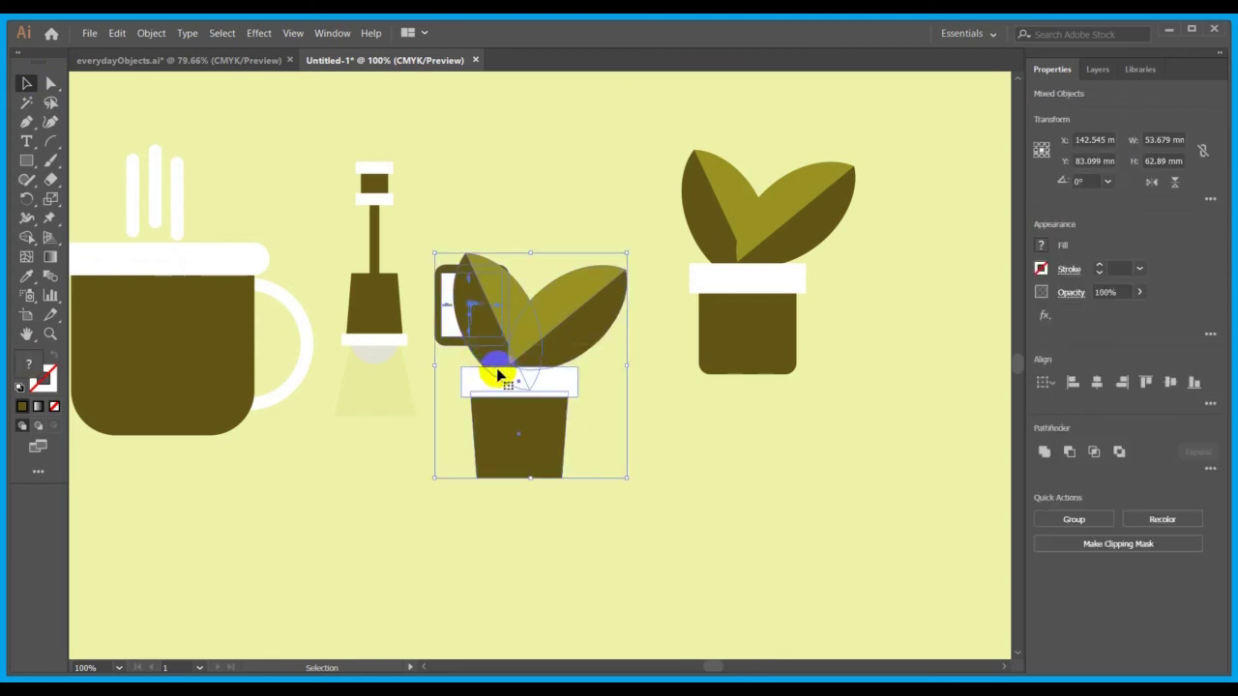
- Move the copy's pot, rim and right leaf down-right, then drop the left leaf onto the pot
left_click(623, 466)
left_click_drag(569, 356, 487, 340)
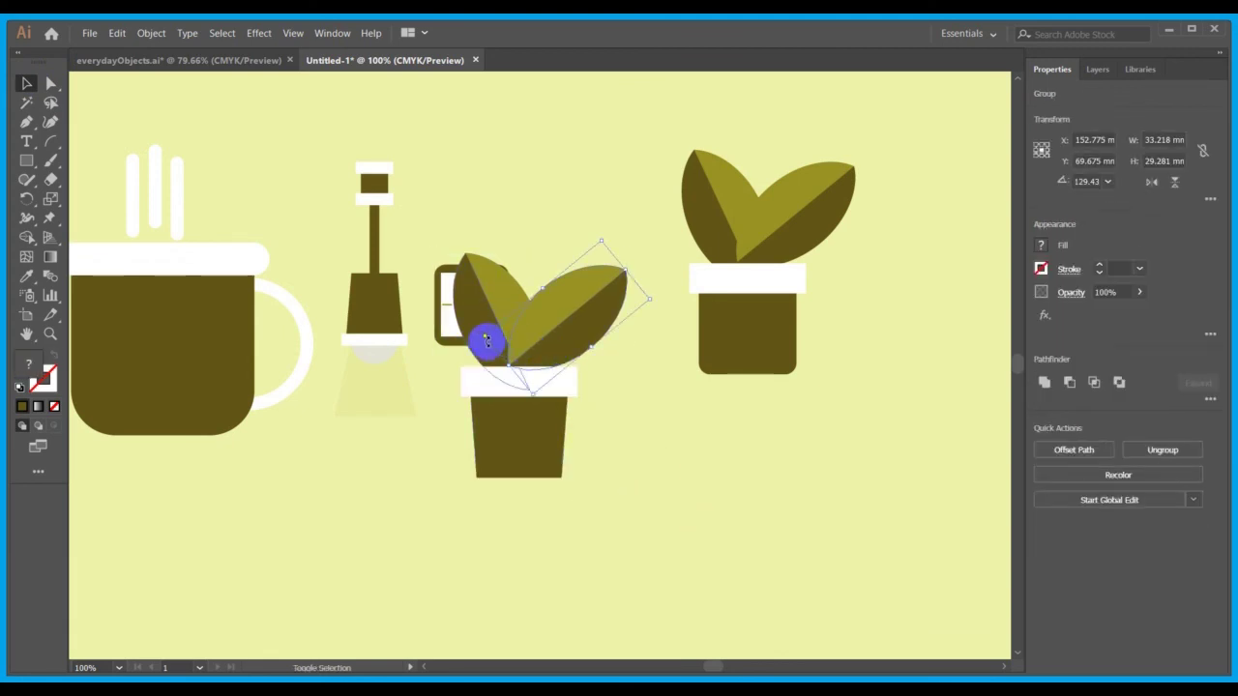
left_click(517, 435, "shift")
left_click(486, 378, "shift")
left_click_drag(526, 345, 607, 471)
left_click_drag(516, 331, 578, 450)
left_click(757, 508)
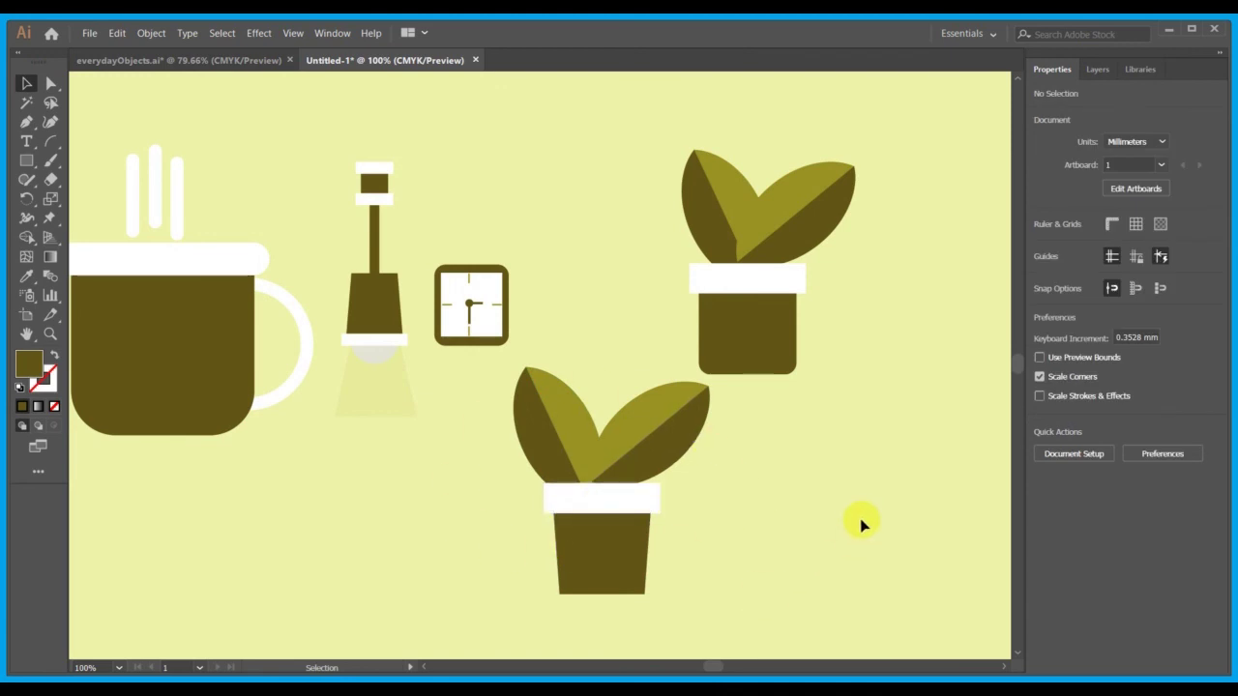
- Flip the lower plant's right leaf horizontally, rotate it upright and reposition it
left_click(649, 442)
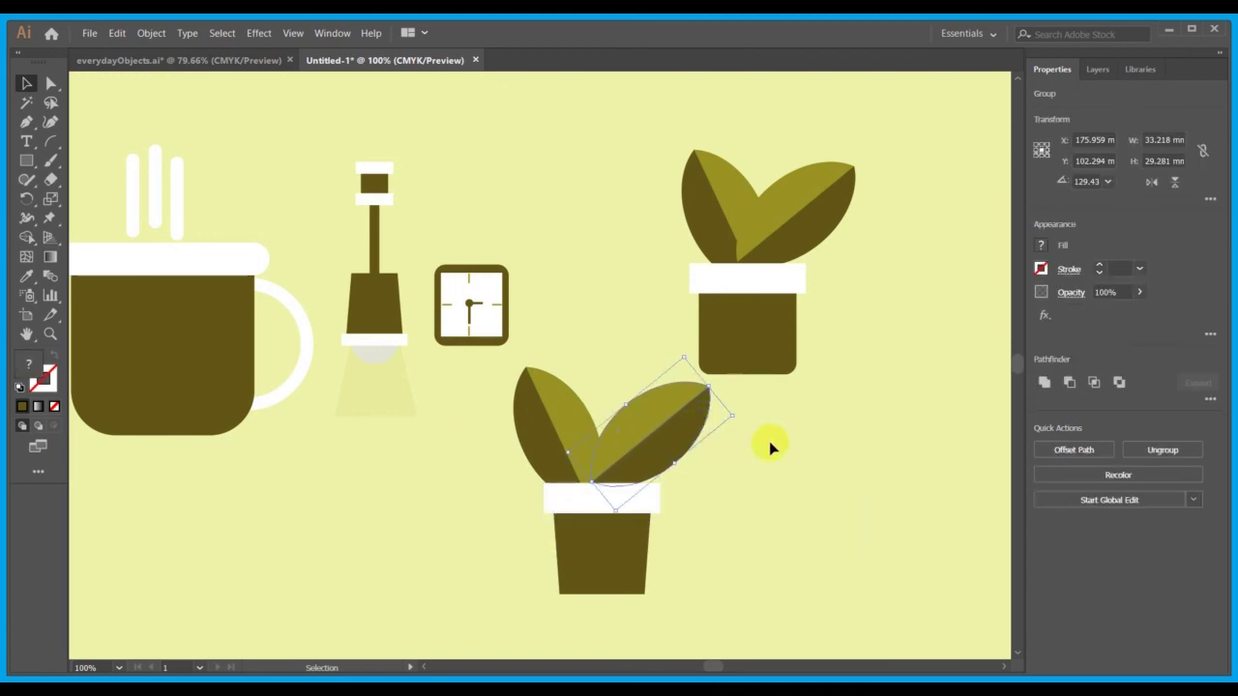
left_click(1153, 182)
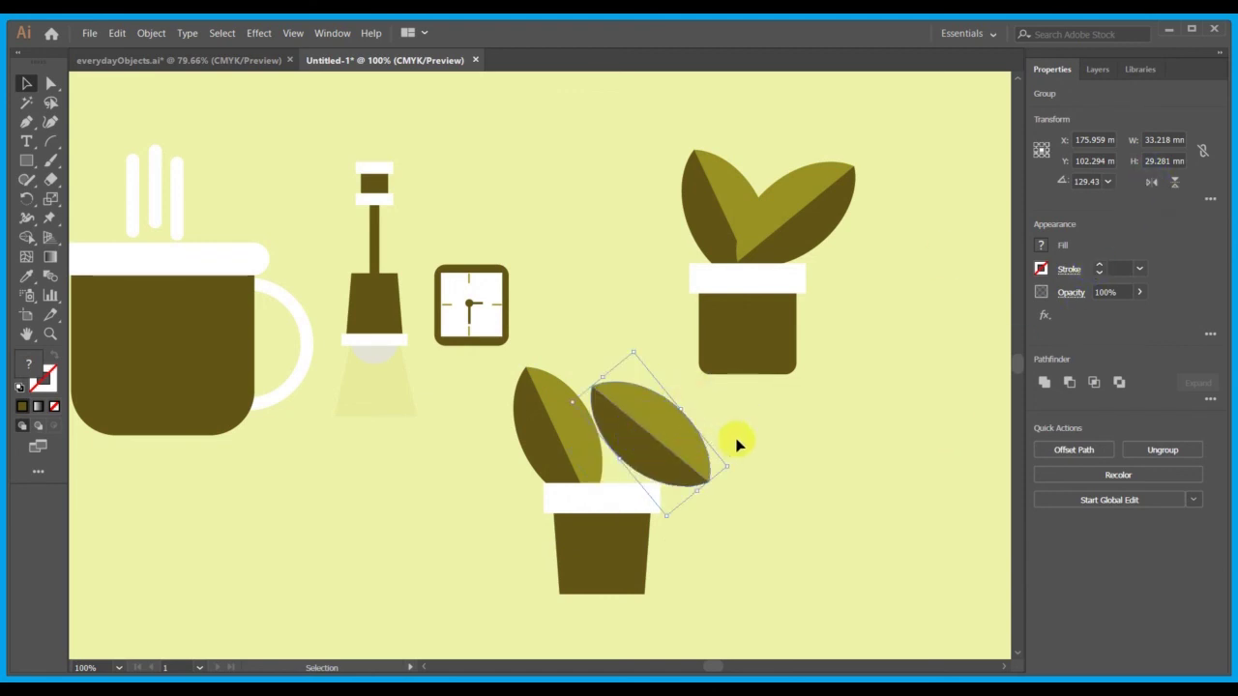
left_click_drag(734, 471, 677, 372)
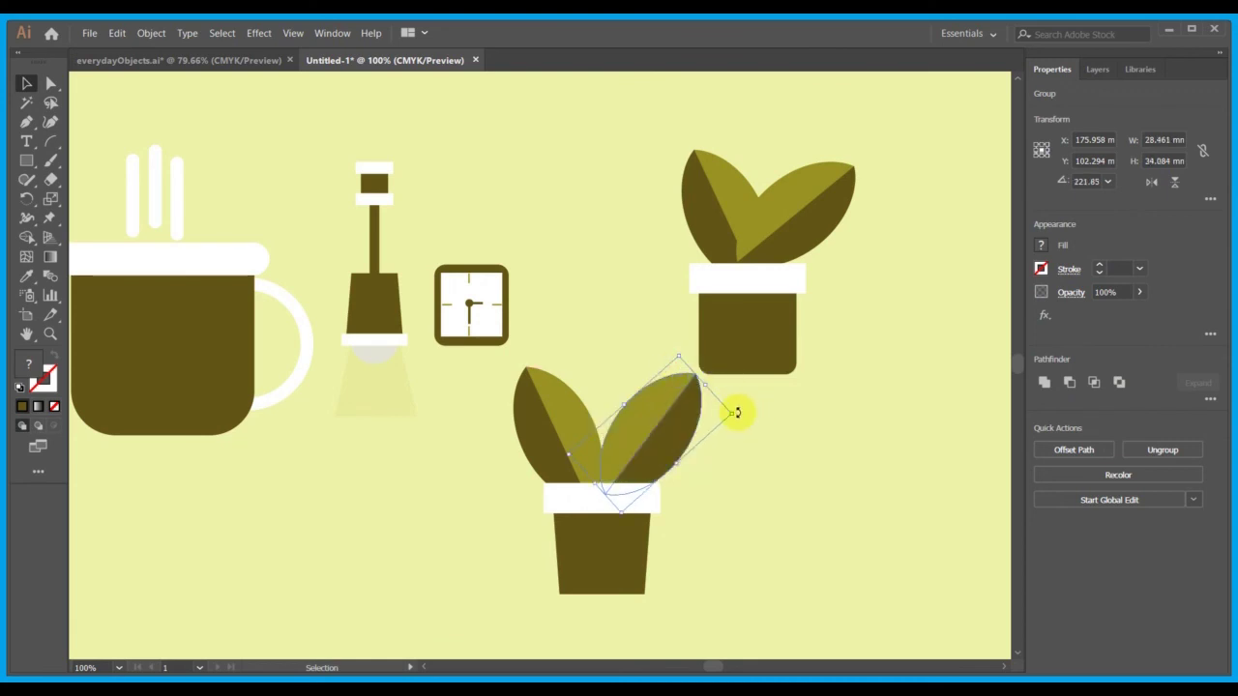
left_click_drag(735, 413, 535, 503)
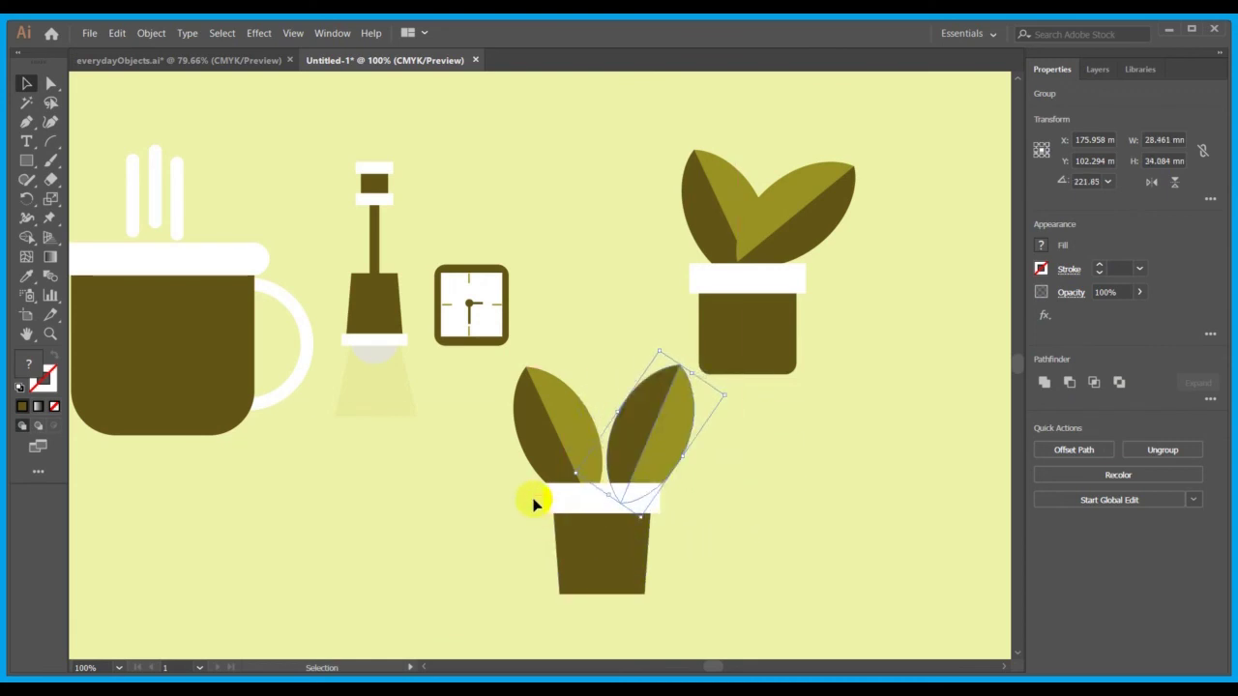
mouse_move(631, 452)
left_mouse_down()
mouse_move(588, 442)
mouse_move(609, 447)
left_mouse_up()
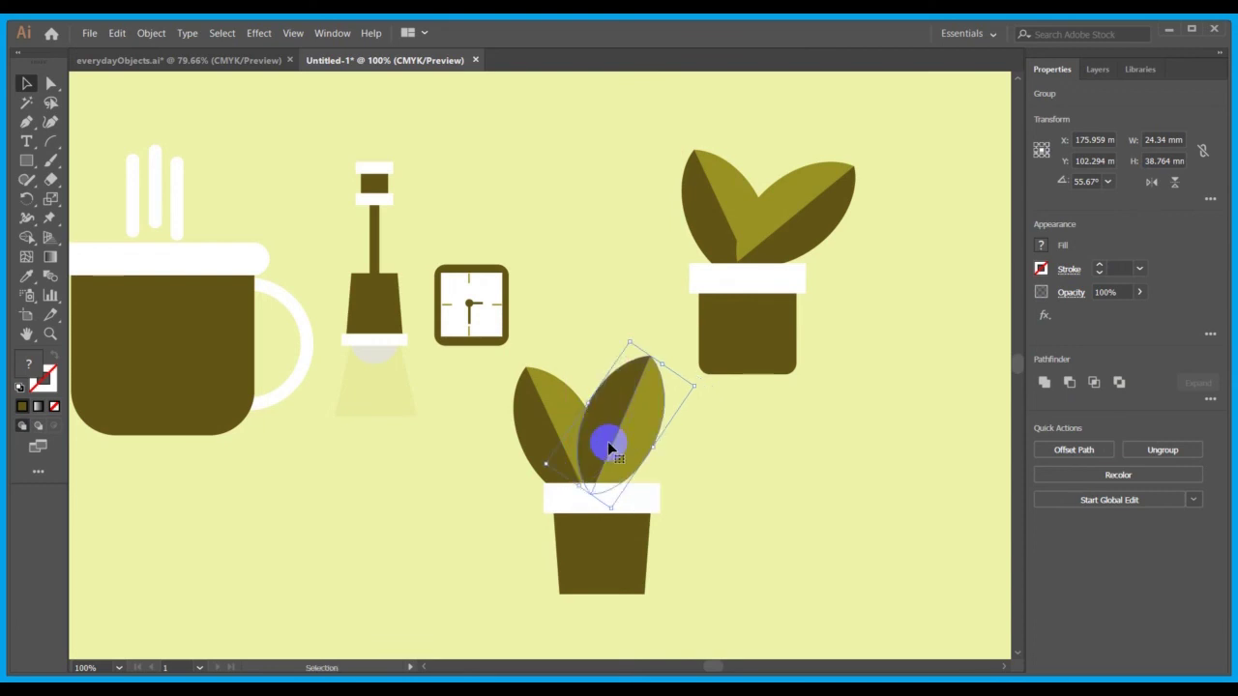
left_click(742, 509)
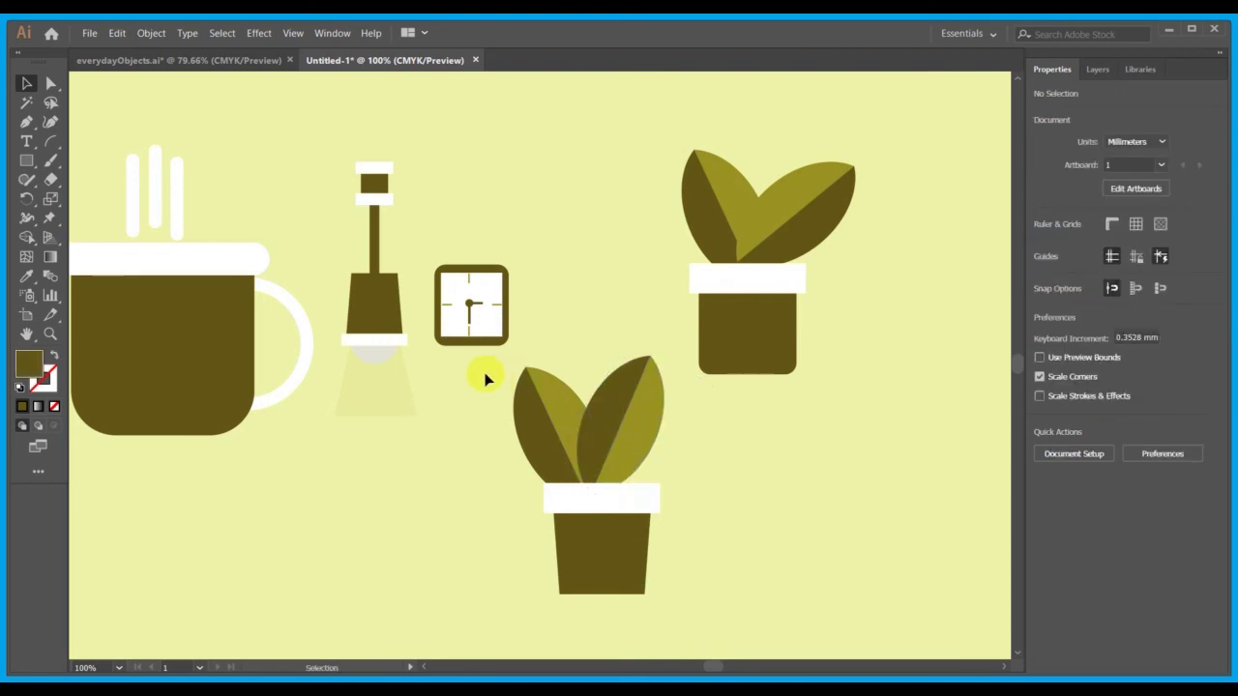
- Shift the lower plant's leaf group about 3.8 mm right
left_click_drag(486, 380, 649, 465)
left_click(585, 440)
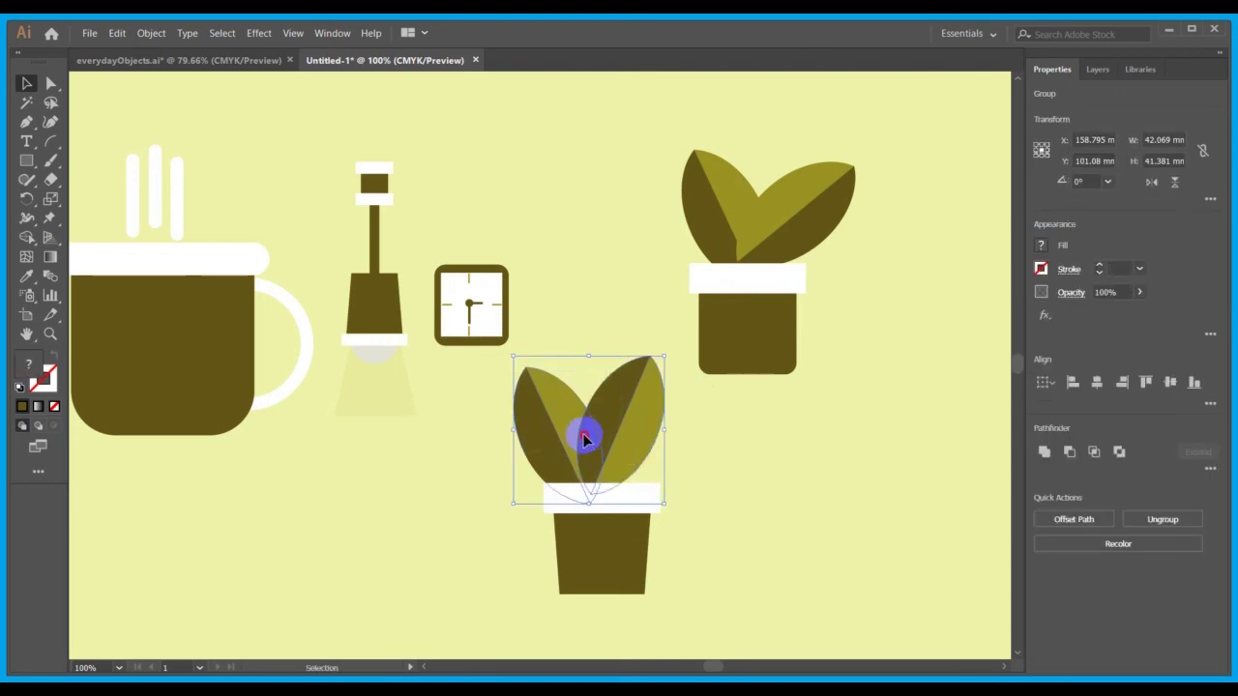
left_click_drag(584, 440, 601, 441)
- Lower the tapered-pot plant's right leaf about 2.9 mm toward the rim
left_click(772, 527)
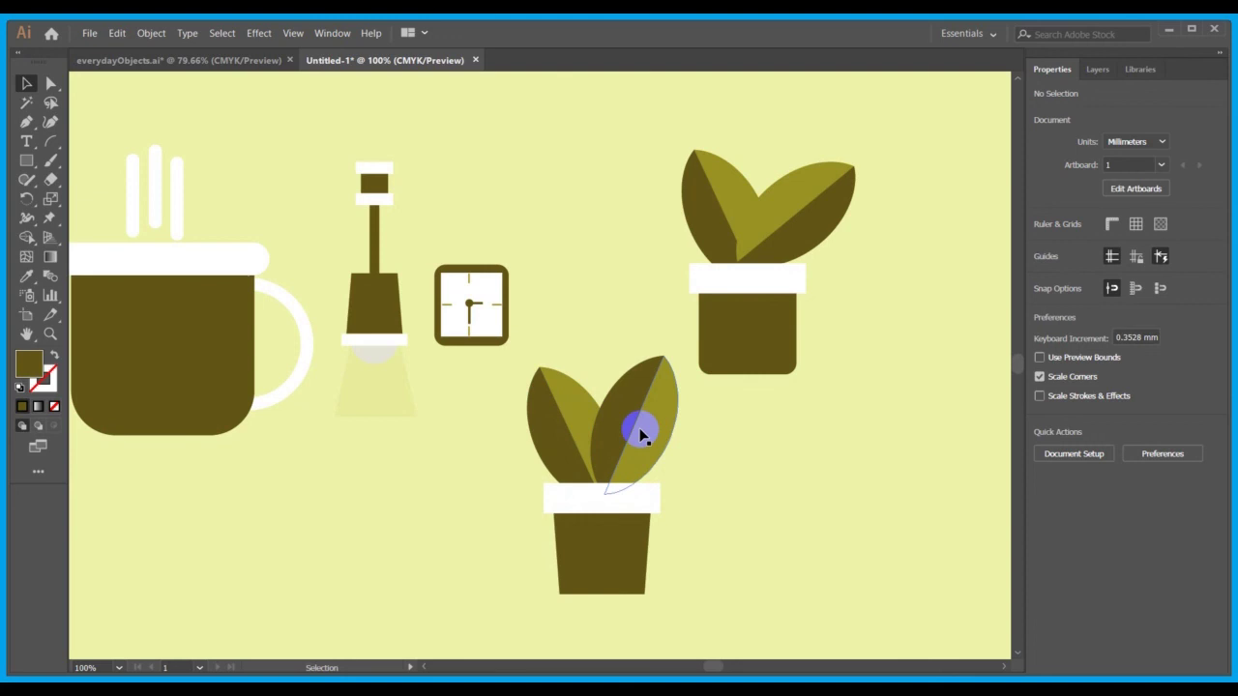
left_click_drag(626, 416, 625, 429)
left_click(694, 428)
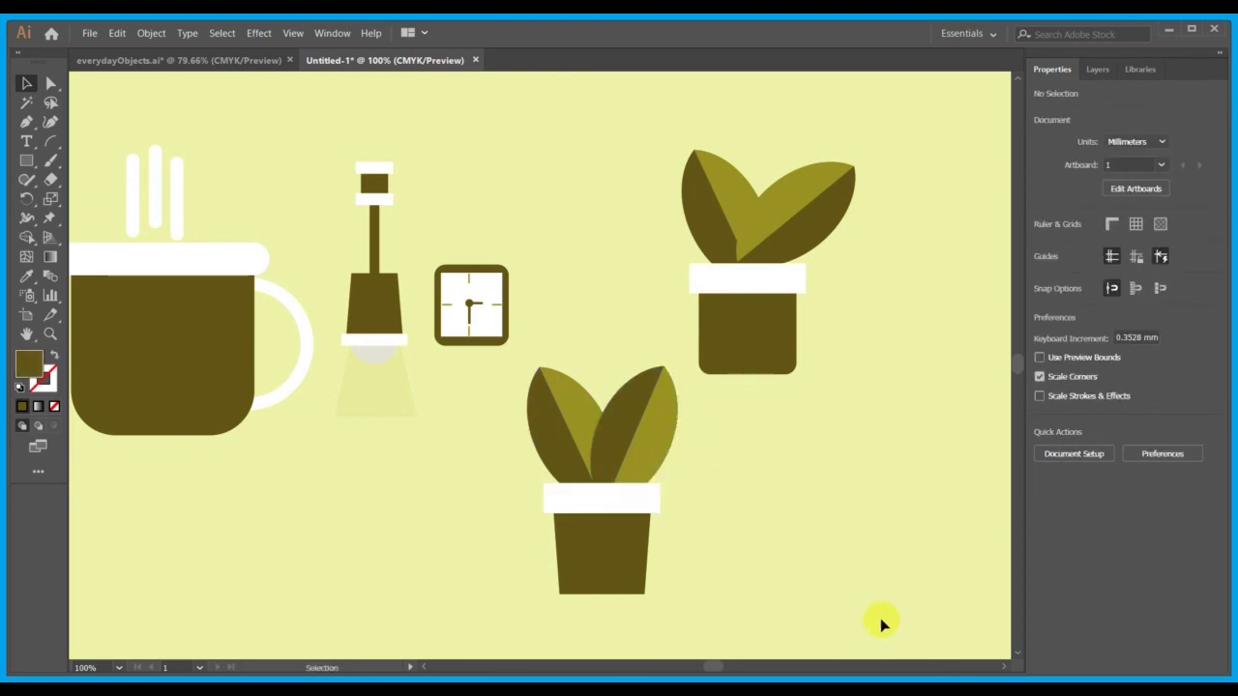